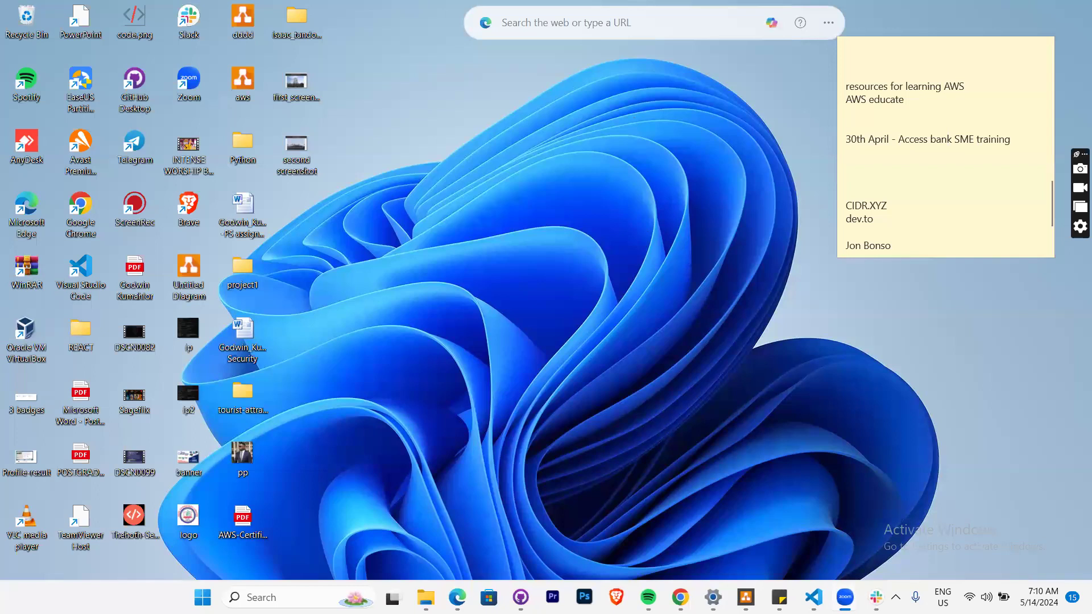
- Switch to Chrome and show the open AWS Console Home page in a maximized window
click(674, 520)
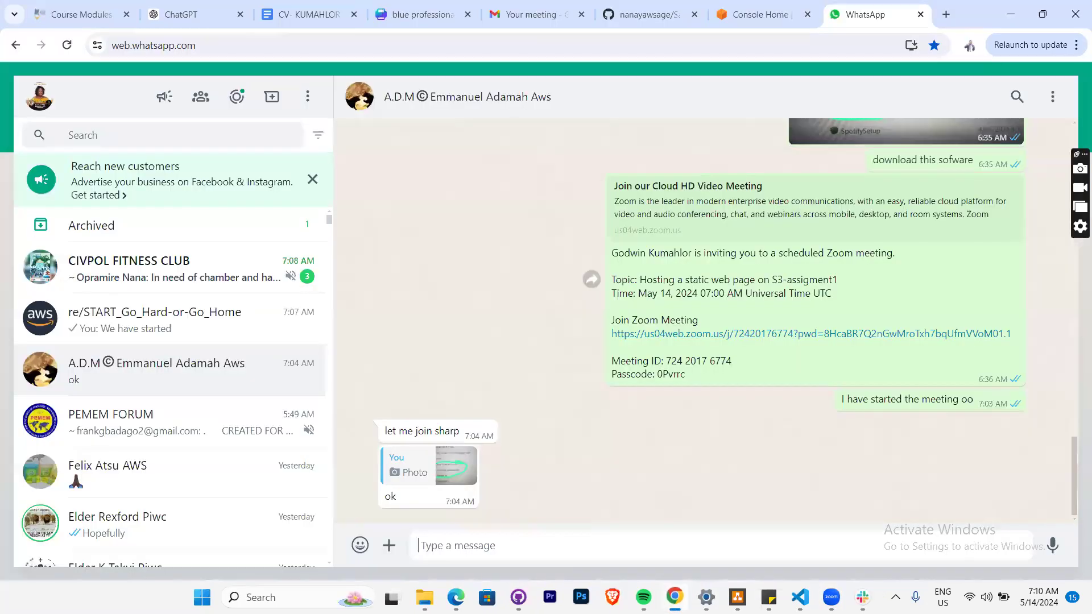
click(75, 15)
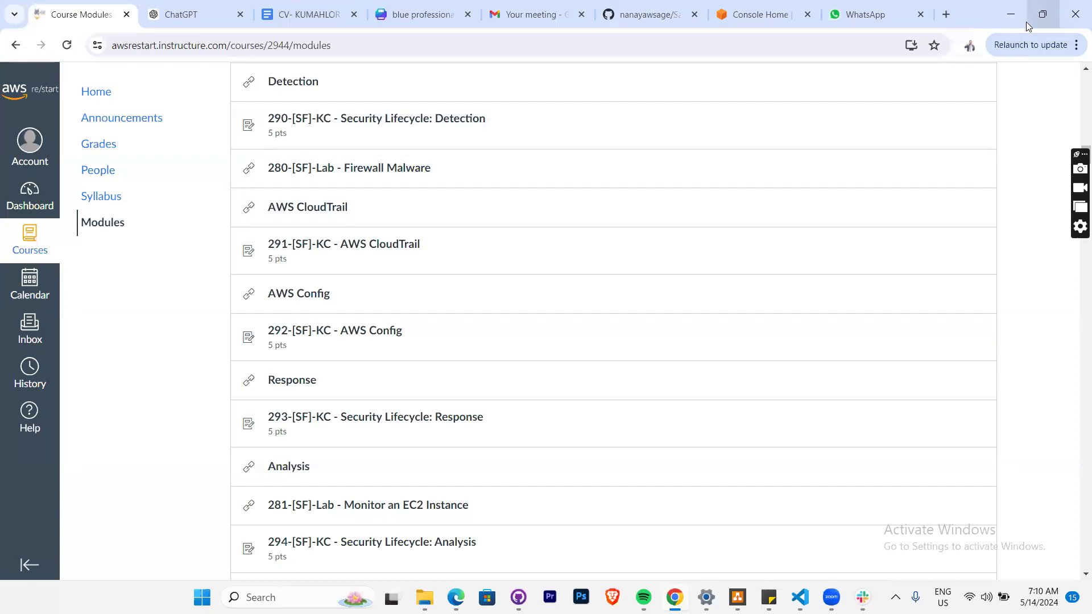
mouse_move(1027, 22)
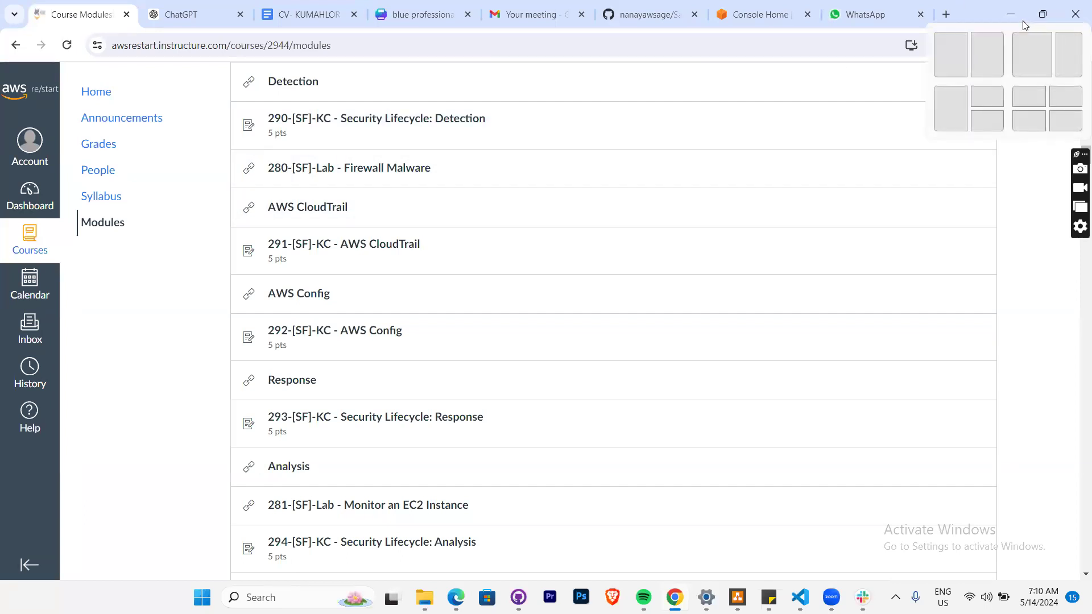
double_click(970, 15)
click(478, 128)
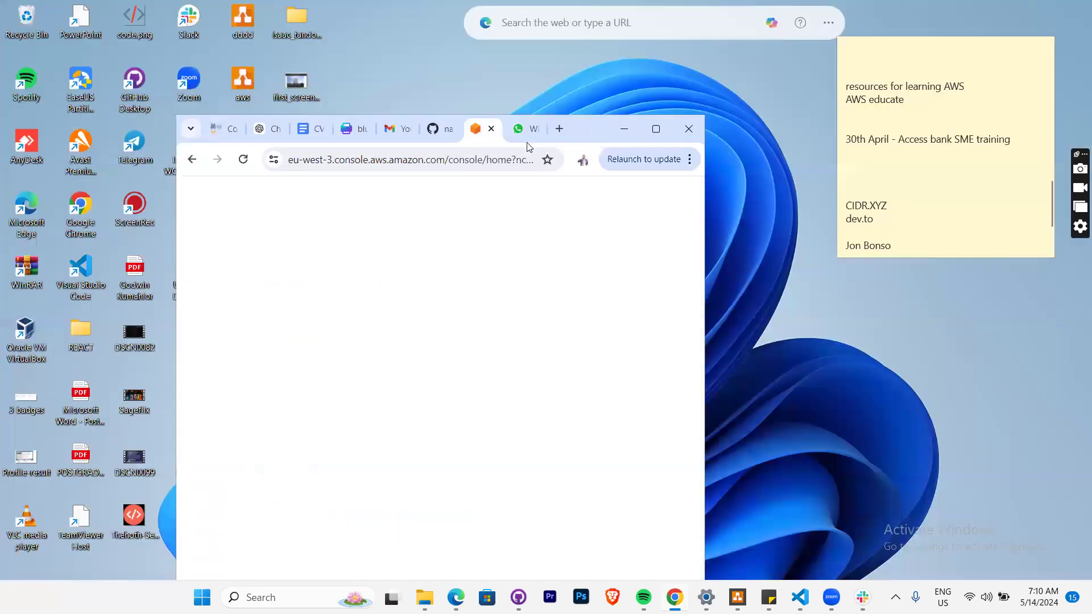
click(655, 128)
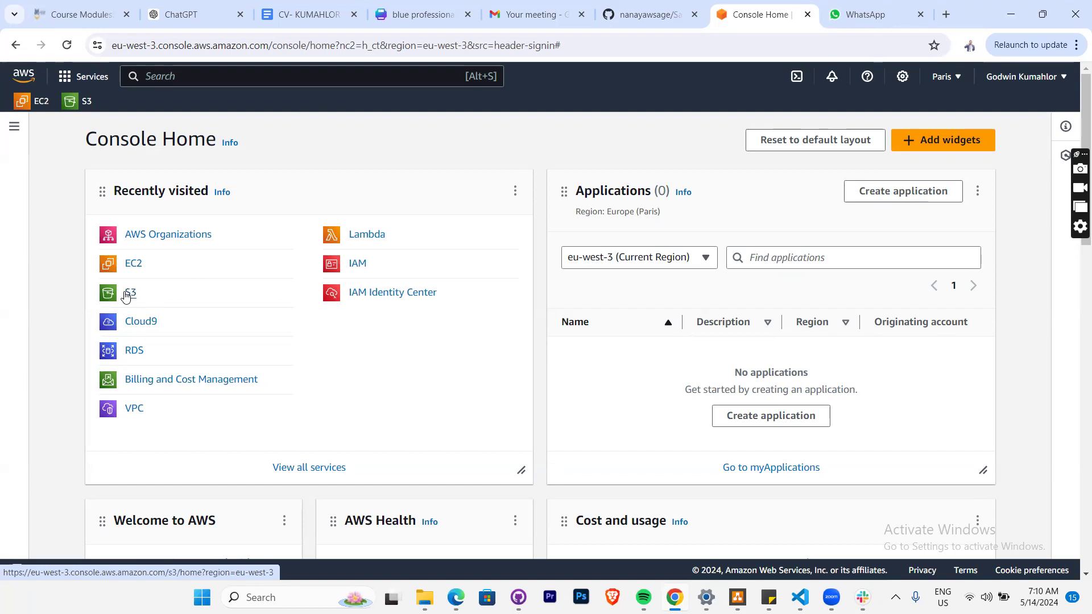
- Search the AWS services for s3 and open the S3 service
click(178, 73)
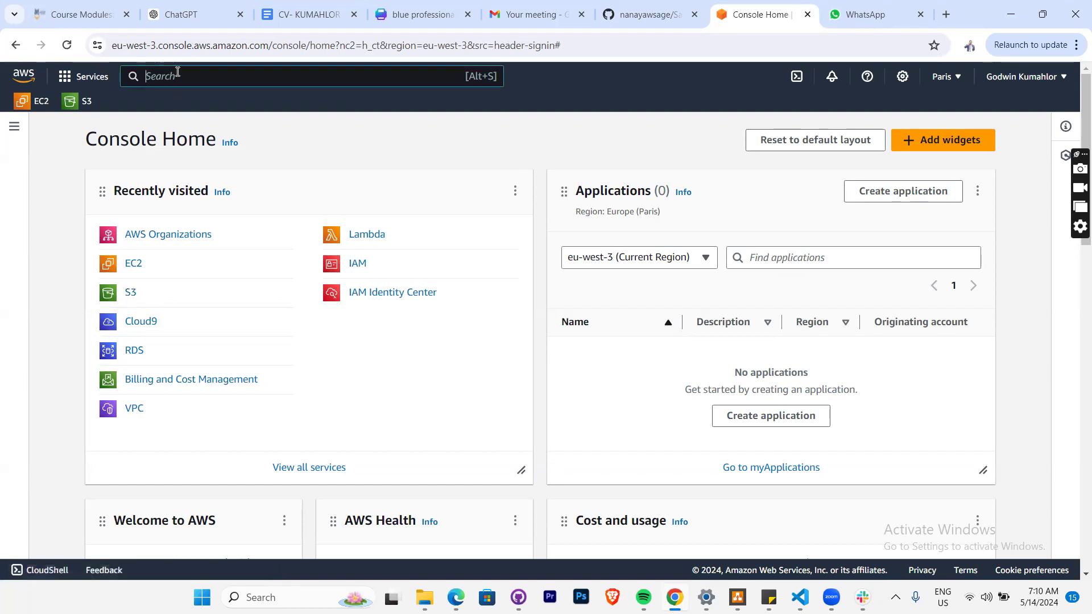
text(s3)
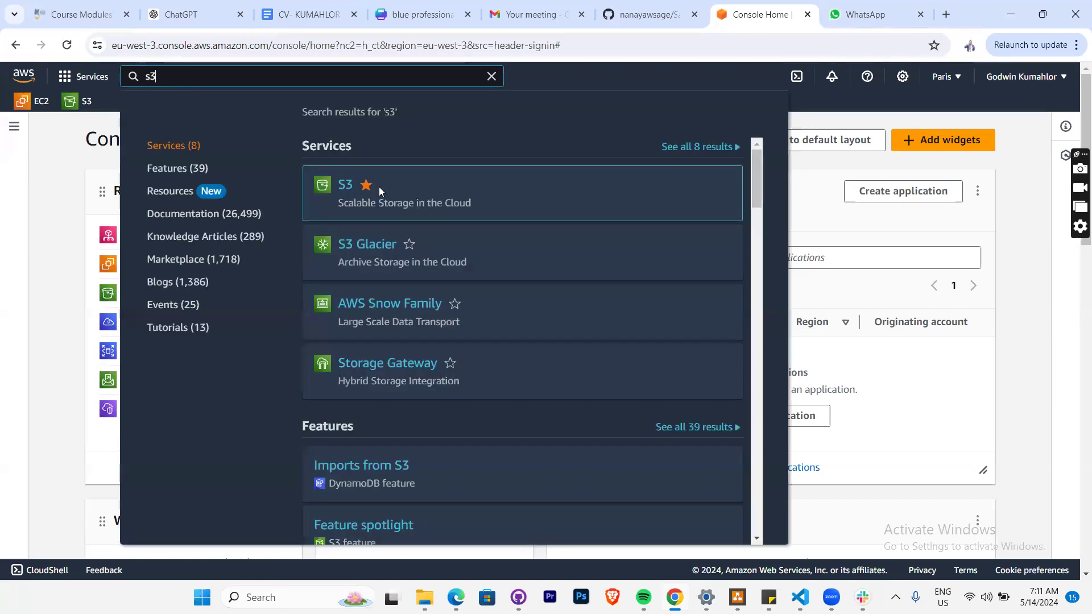
click(344, 186)
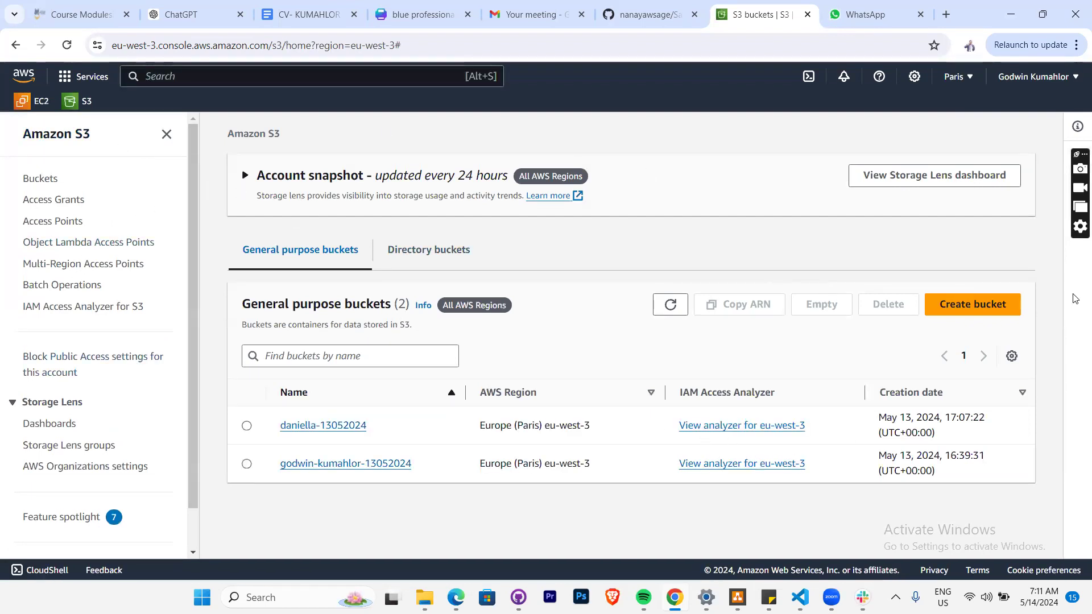
- Start creating a bucket and enter the participant's surname followed by -14052024 as the bucket name
click(957, 312)
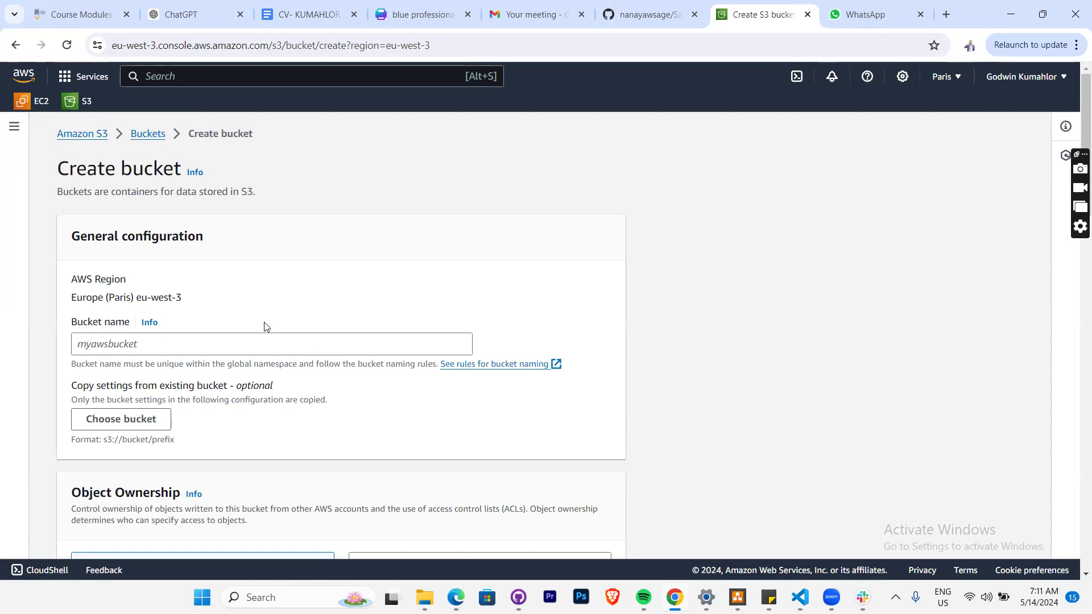
click(266, 340)
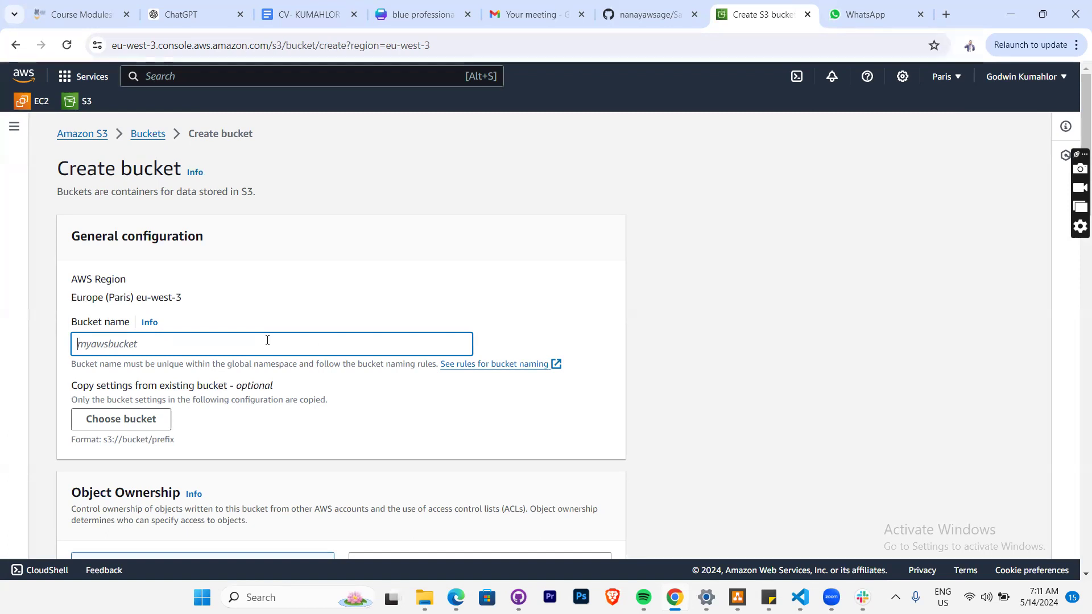
text(Adamah-)
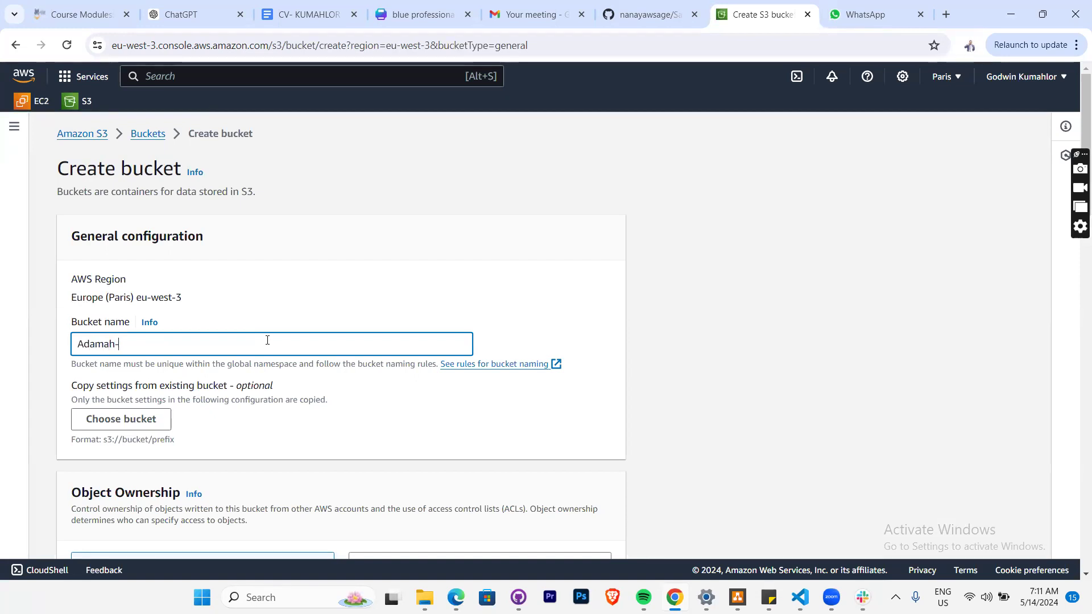
text(14052024)
- Set the new bucket's Object Ownership to ACLs enabled
scroll(319, 290, down, 2)
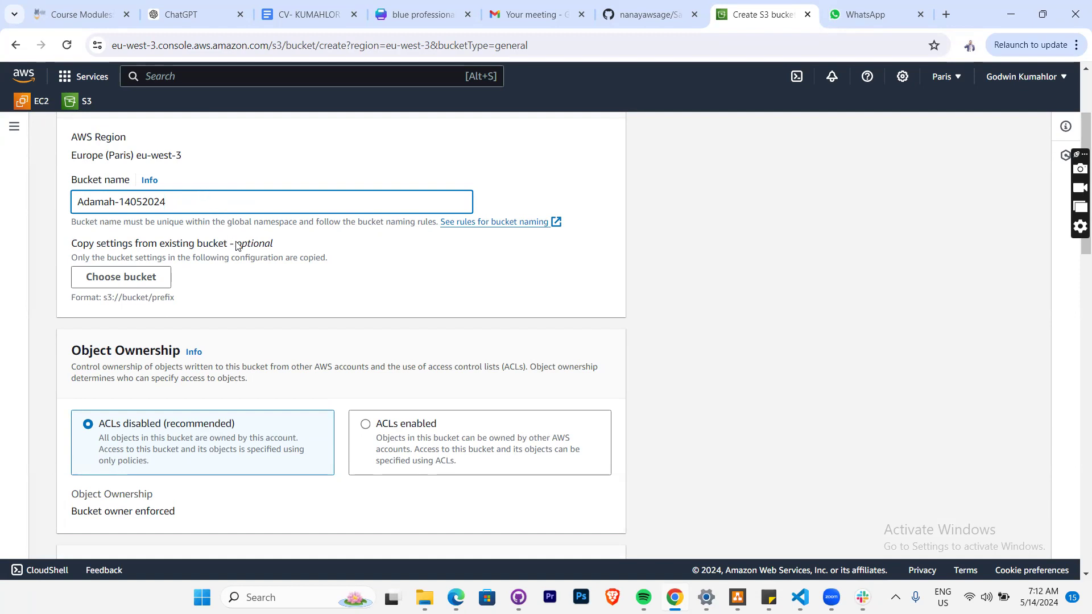
scroll(238, 245, down, 1)
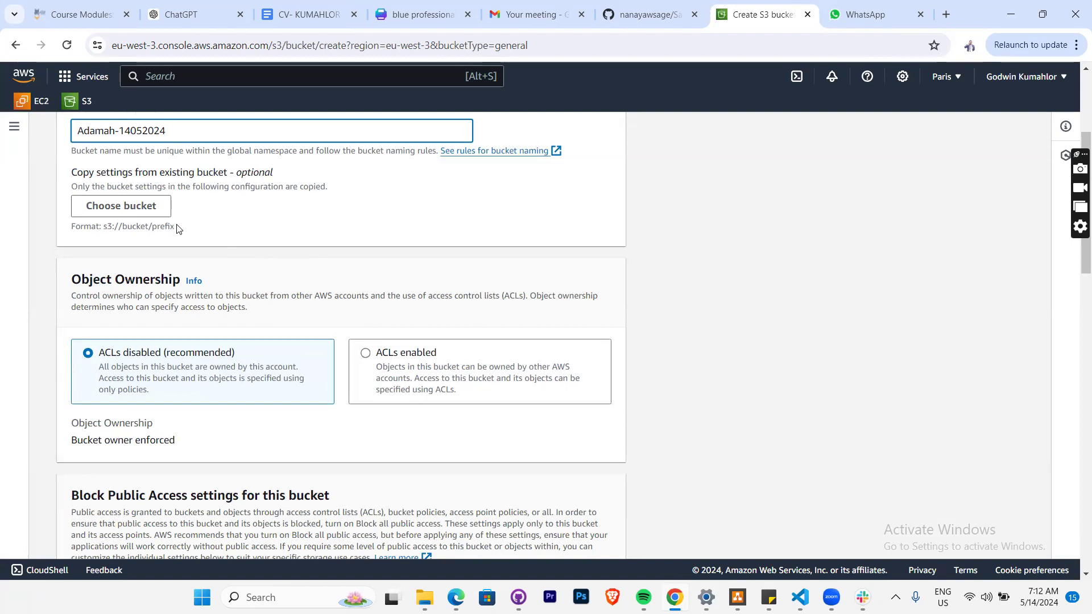
scroll(179, 229, down, 1)
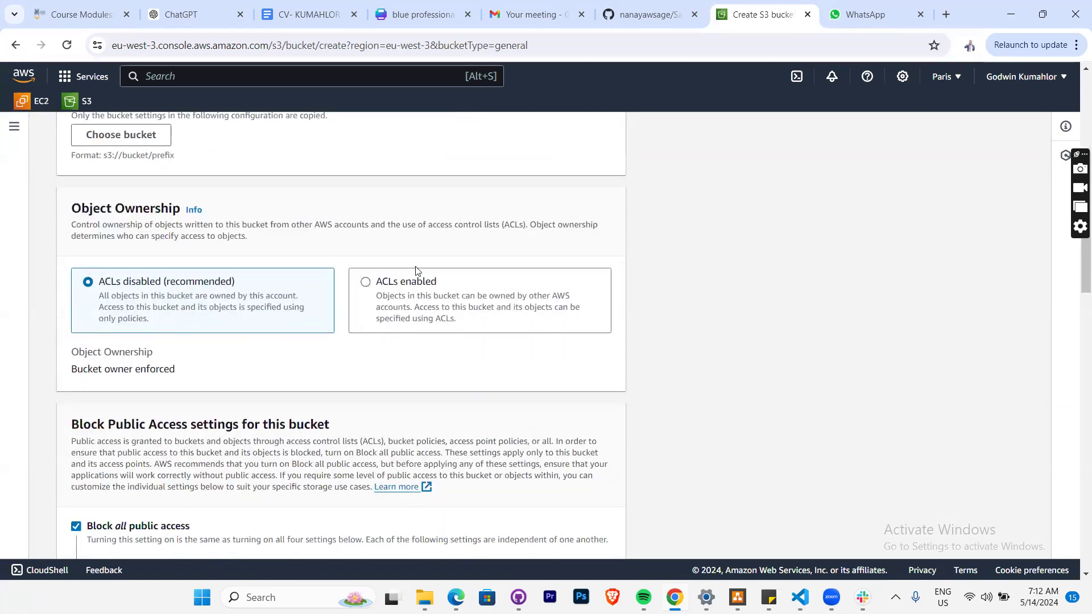
click(366, 282)
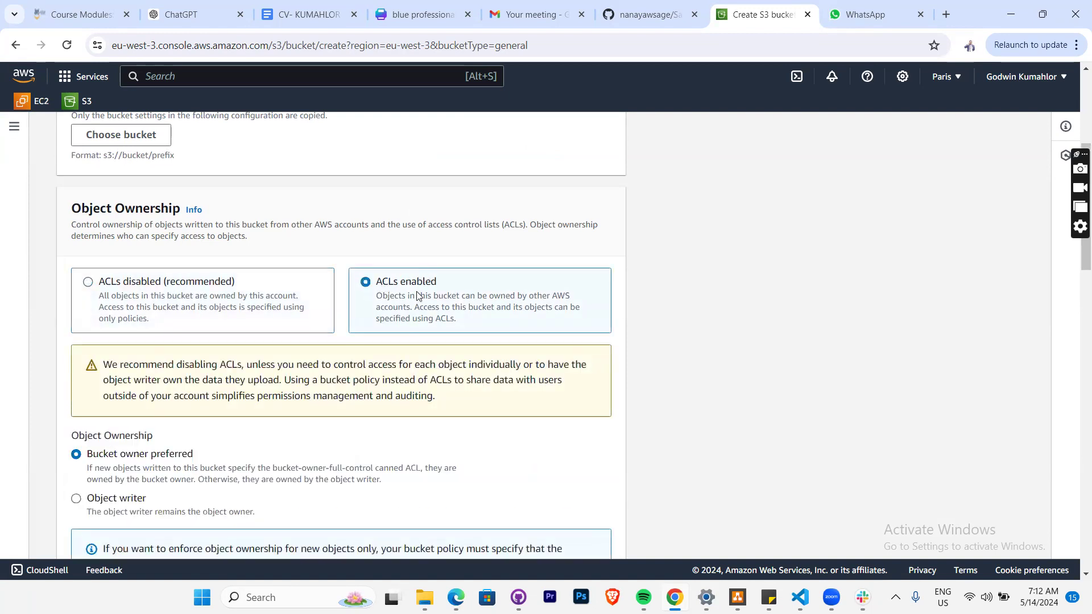
- Turn off Block all public access for the bucket and acknowledge that its objects might become public
scroll(417, 294, down, 1)
scroll(417, 295, down, 1)
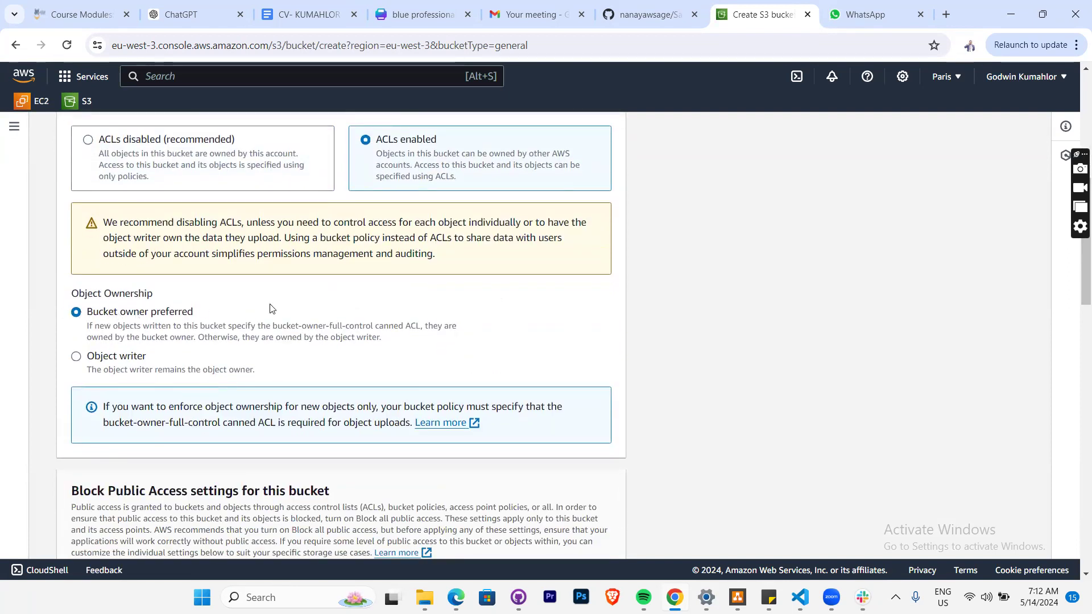
scroll(327, 295, down, 3)
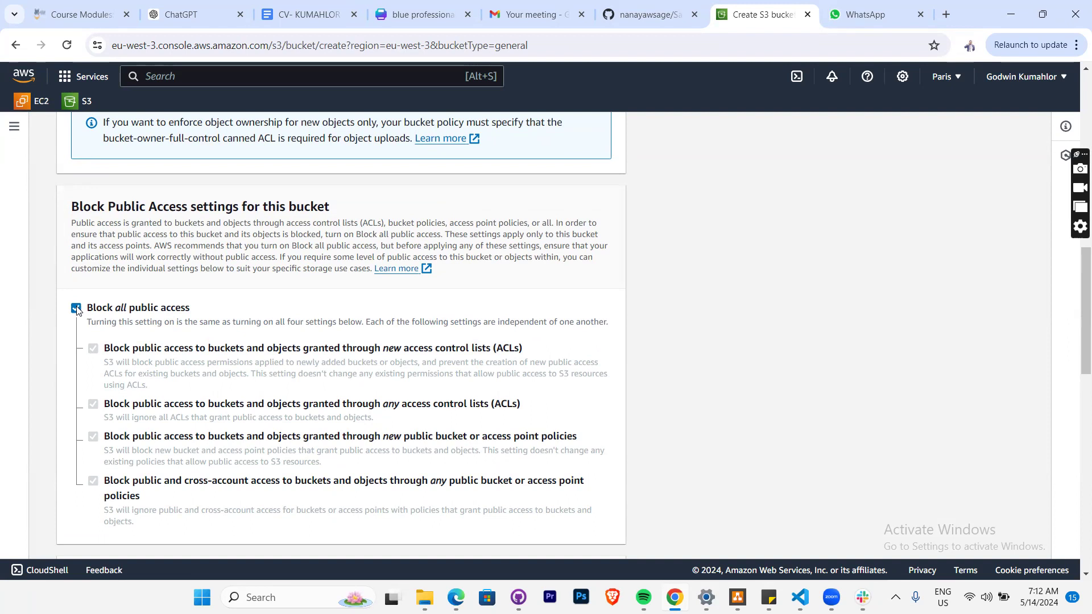
click(76, 308)
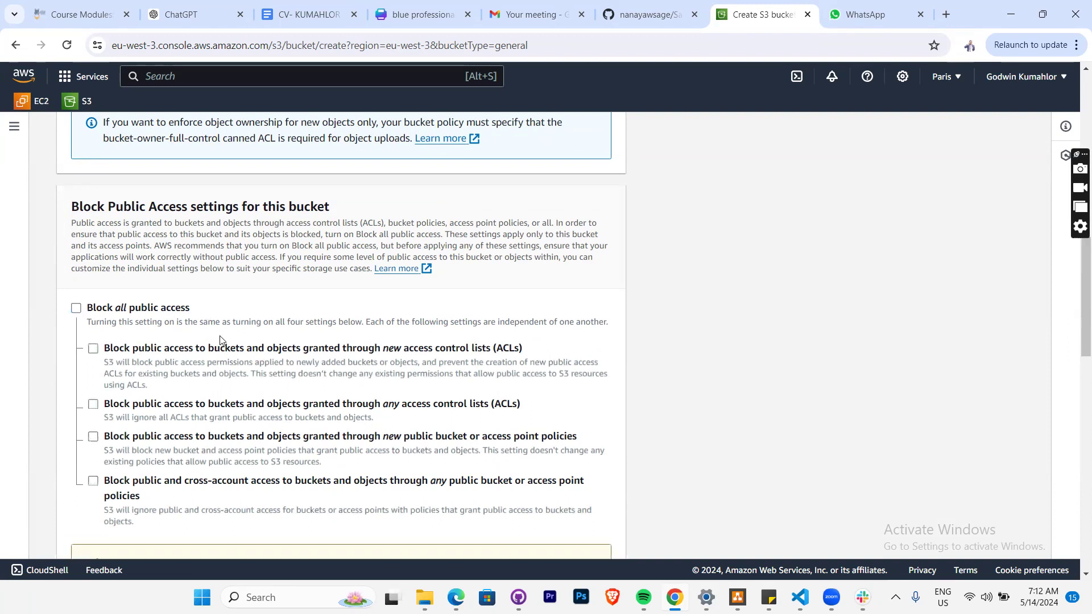
scroll(219, 336, down, 3)
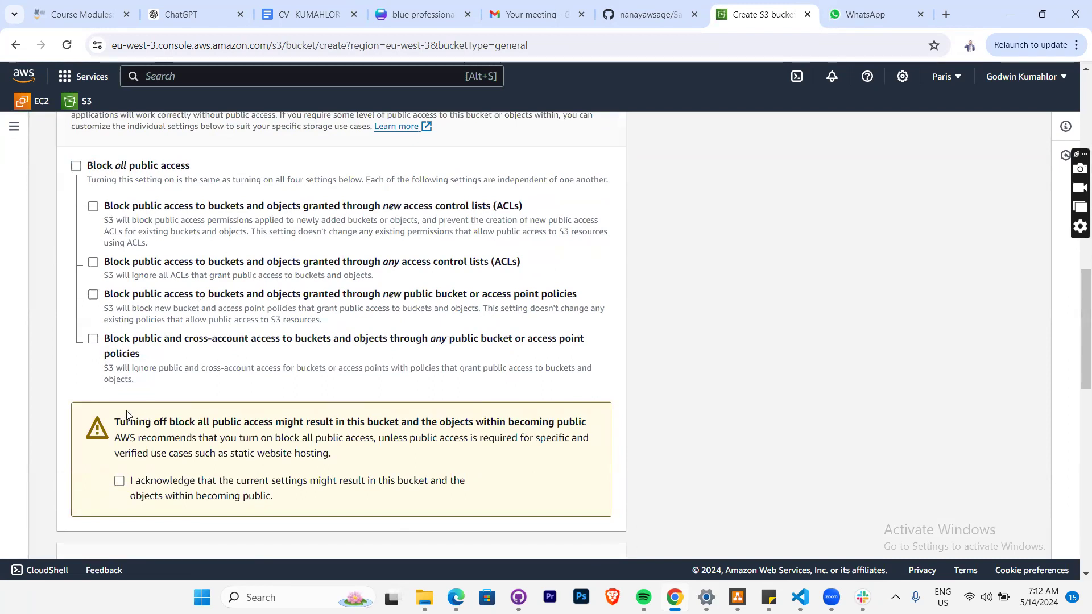
scroll(168, 419, down, 2)
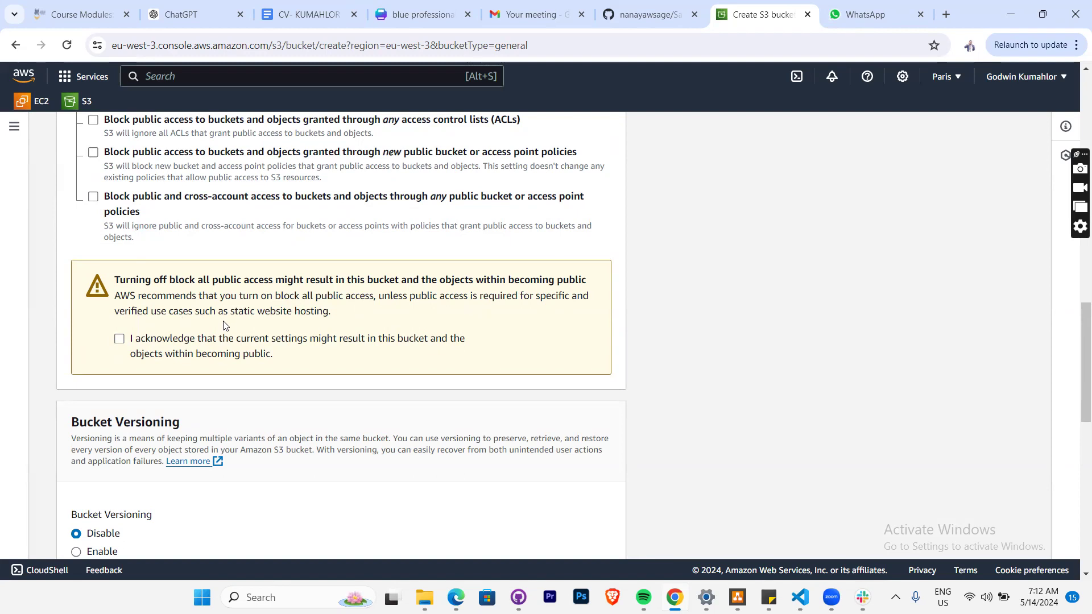
click(119, 340)
- Enable Bucket Versioning for the new bucket
scroll(222, 330, down, 4)
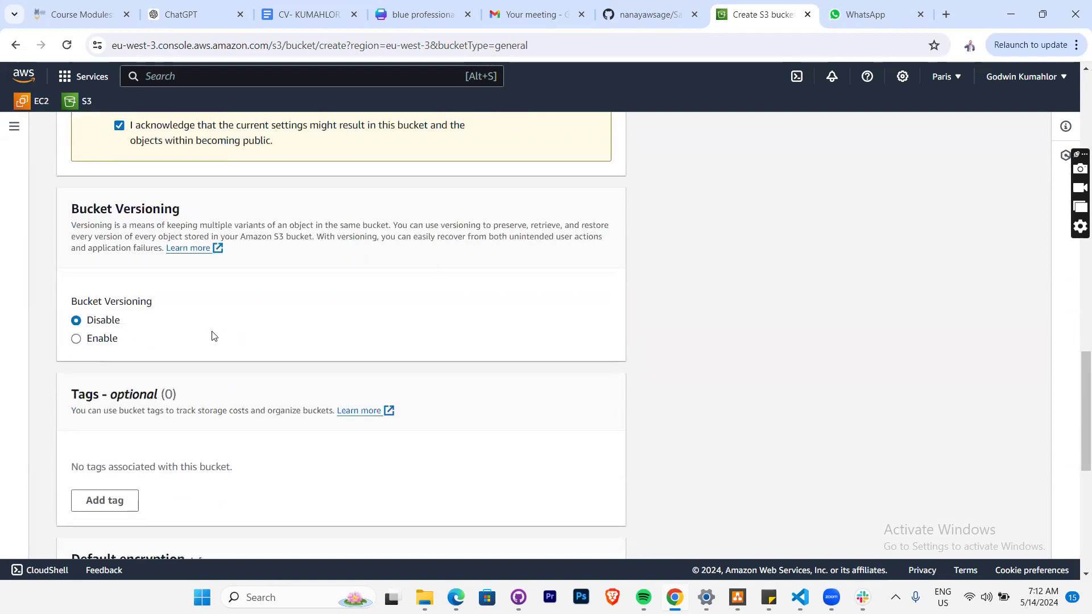
click(77, 339)
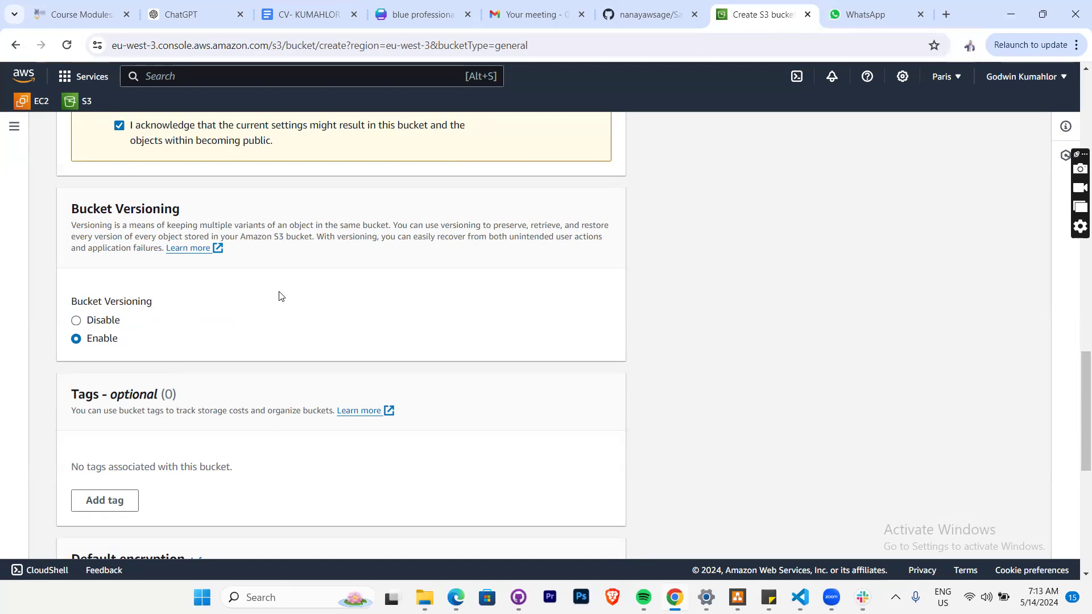
- Review the bucket form's default encryption, bucket name, object ownership, public access and versioning settings
scroll(273, 330, down, 2)
scroll(273, 330, down, 4)
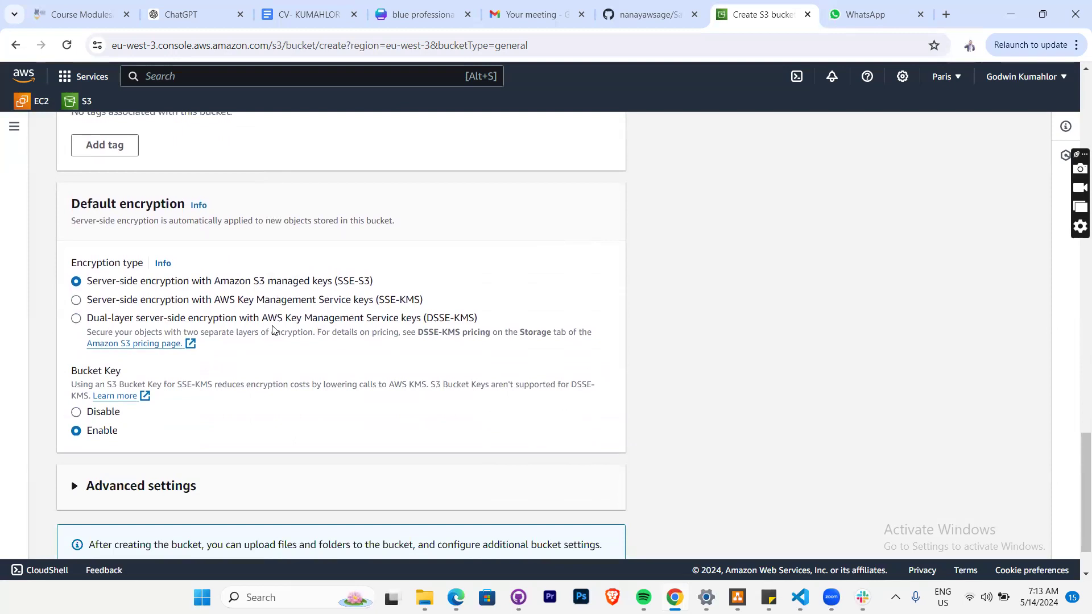
scroll(273, 329, down, 2)
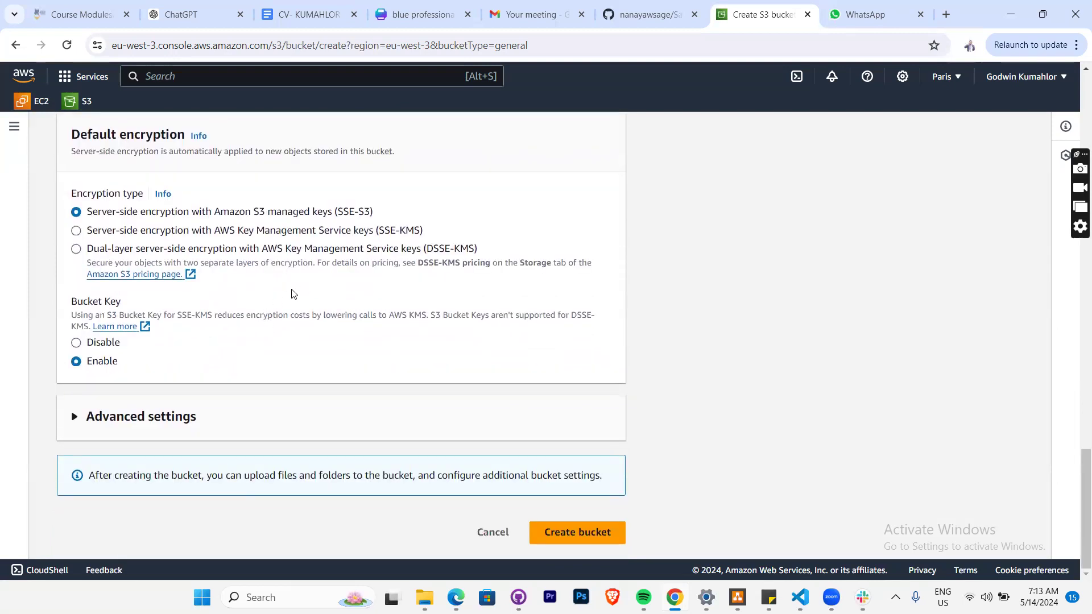
scroll(385, 370, up, 8)
scroll(380, 375, down, 8)
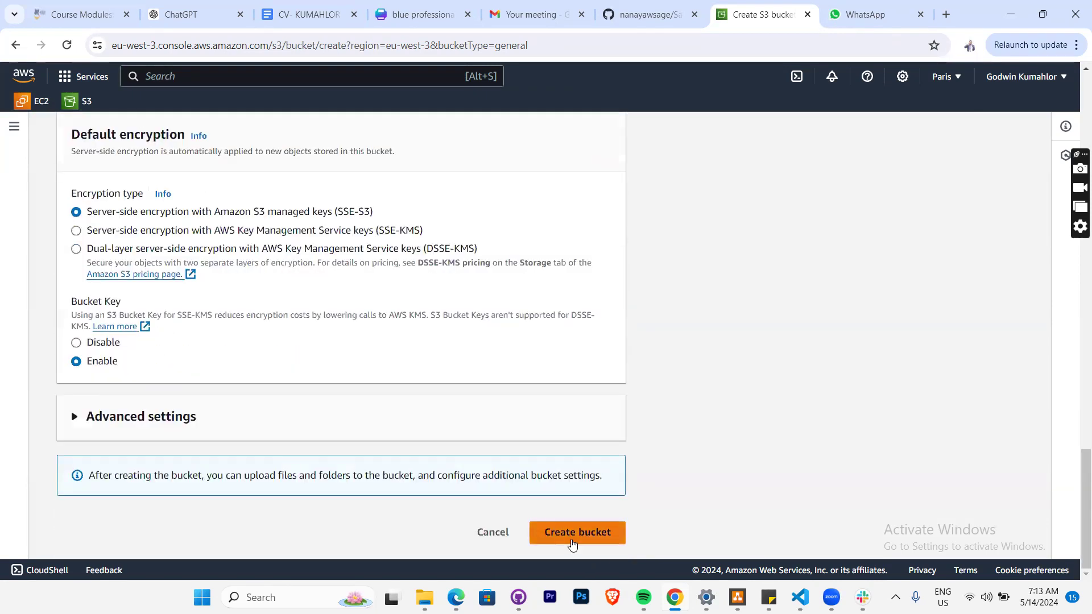
scroll(458, 448, up, 1)
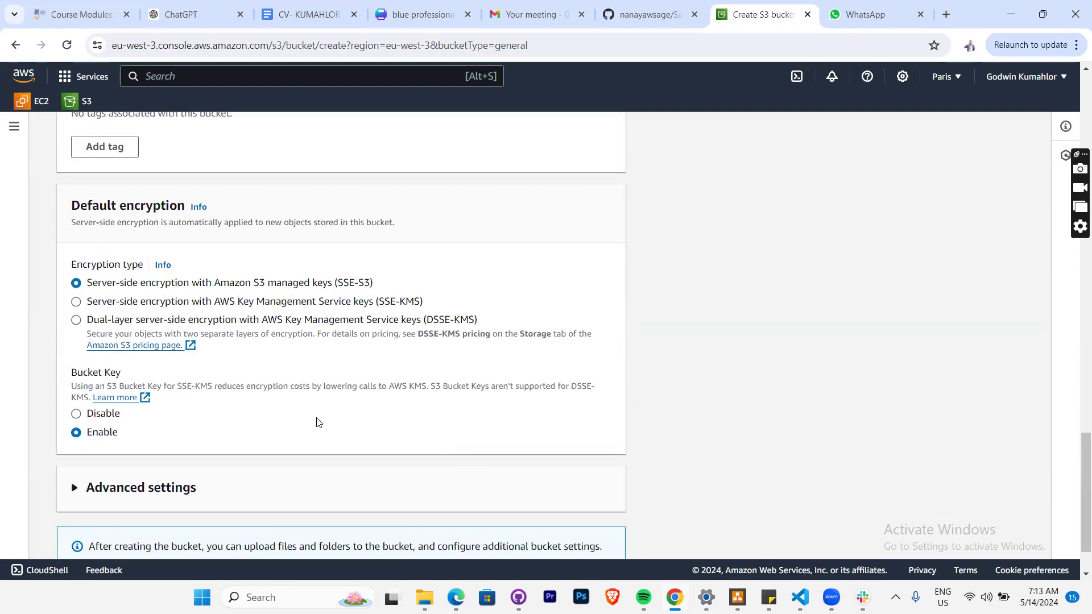
scroll(317, 421, down, 1)
scroll(317, 421, up, 11)
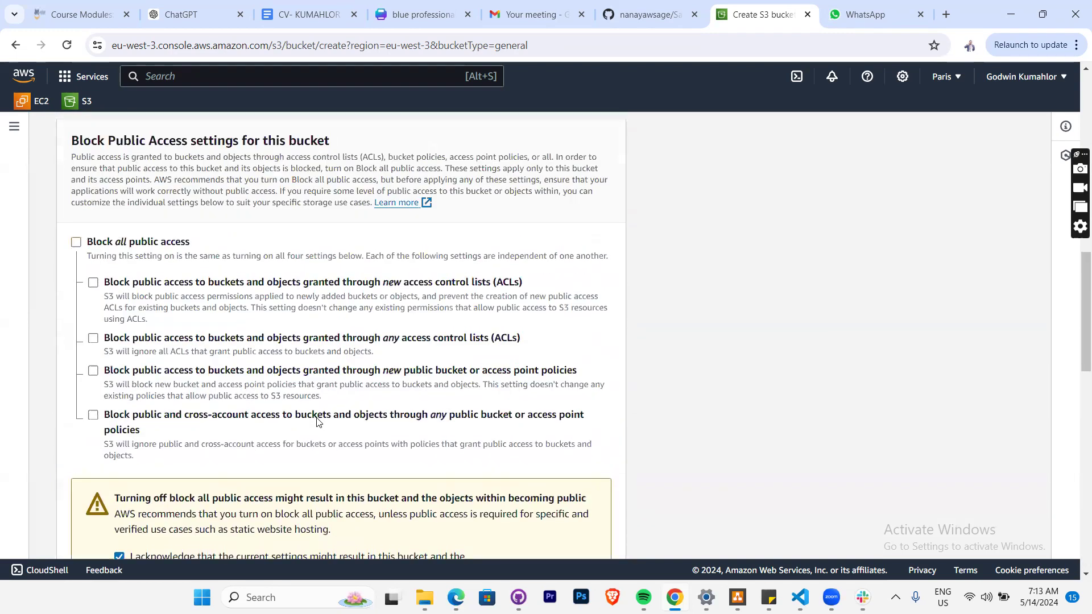
scroll(317, 421, up, 12)
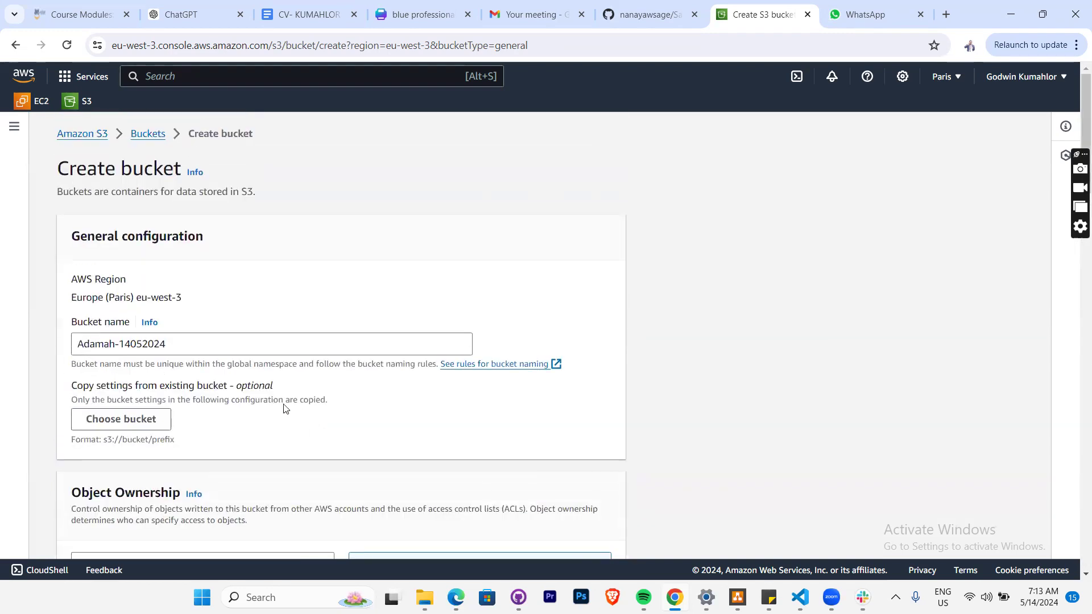
scroll(201, 355, down, 3)
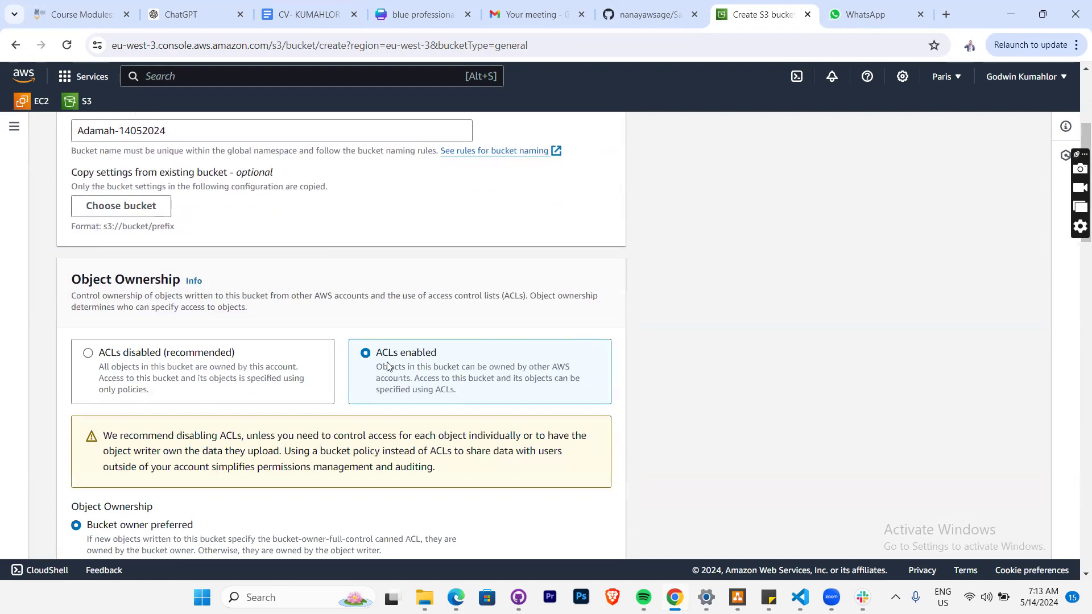
scroll(445, 358, down, 3)
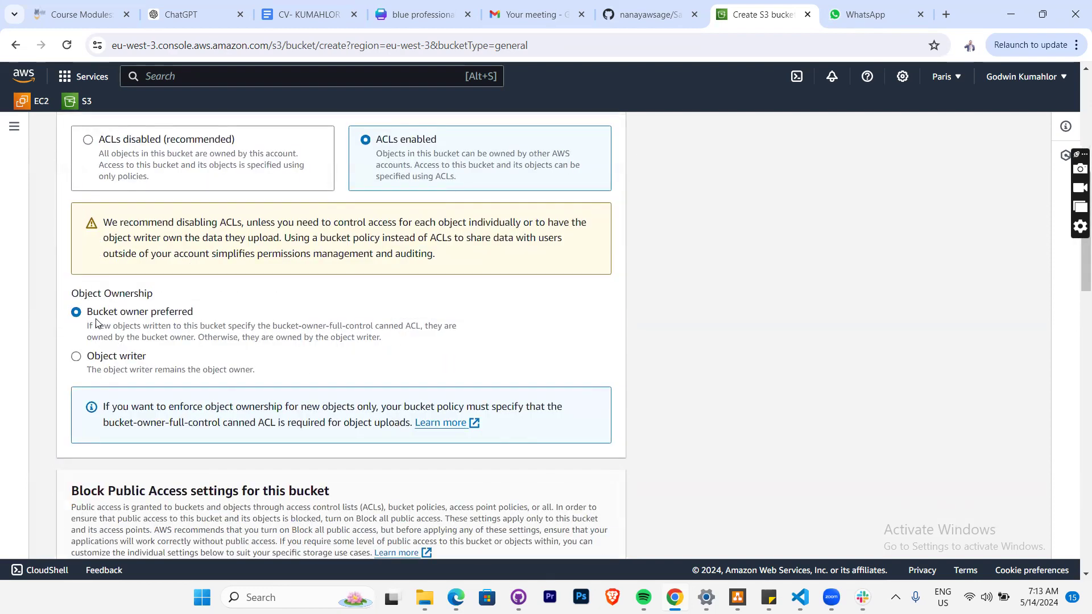
scroll(222, 321, down, 1)
scroll(222, 321, down, 4)
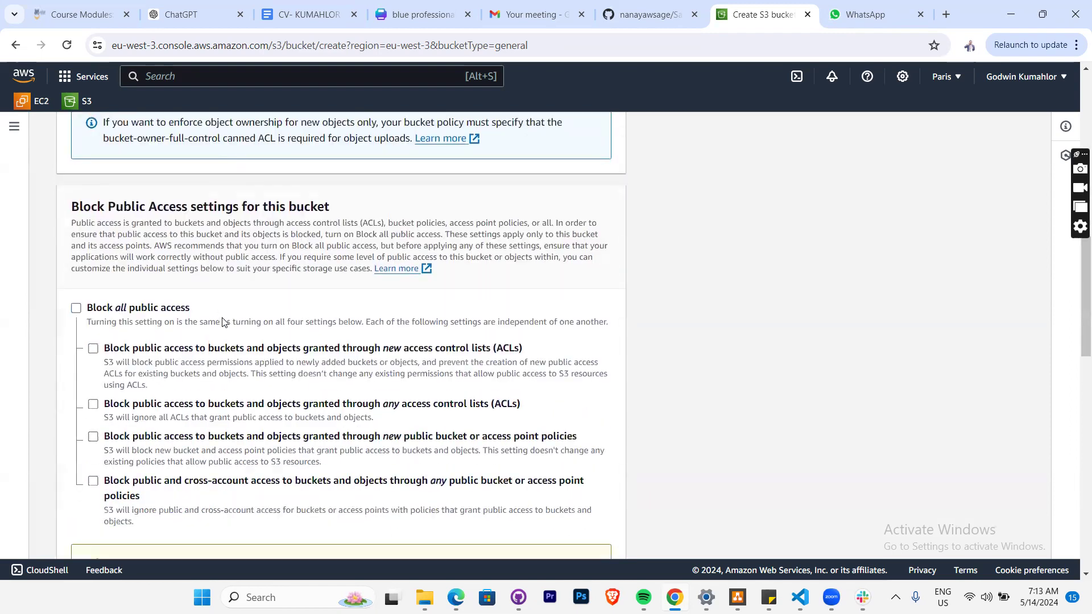
scroll(240, 318, down, 5)
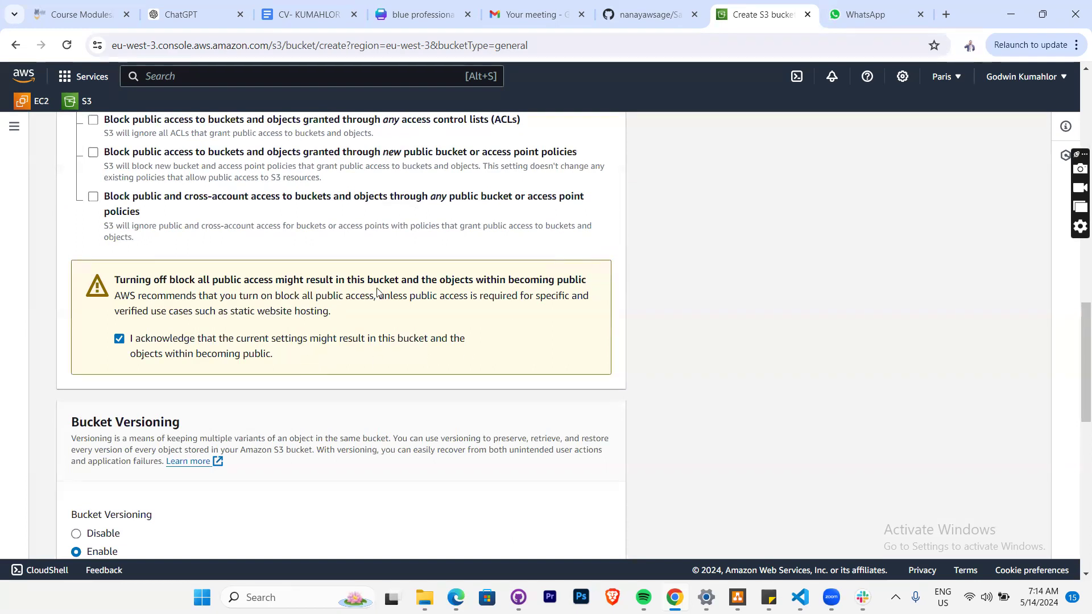
scroll(404, 273, up, 1)
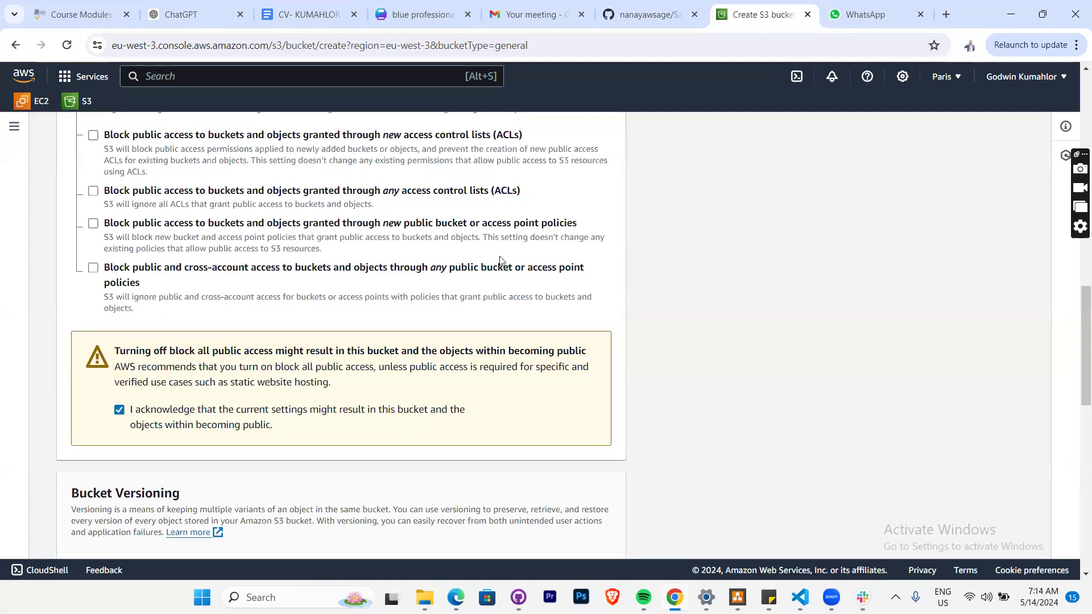
key(alt+Tab)
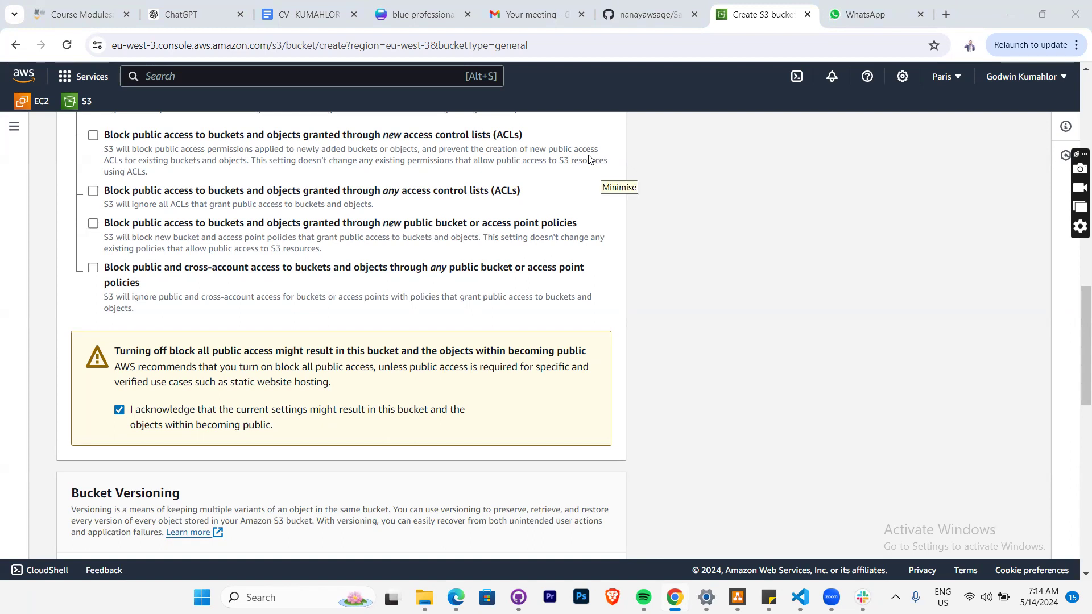
scroll(467, 307, up, 10)
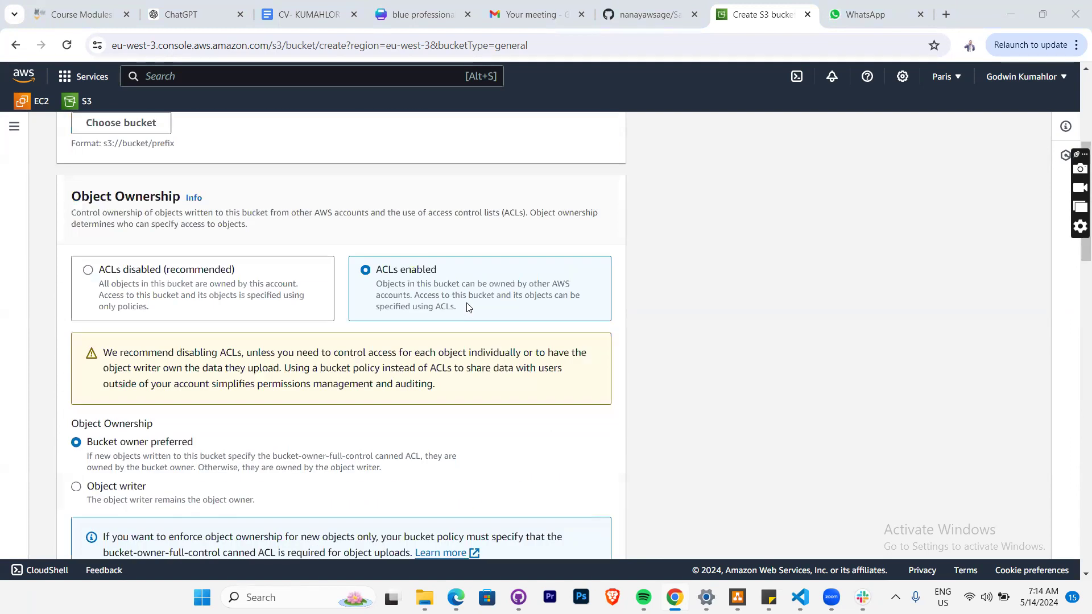
- Recheck the new bucket's region, bucket name and Object Ownership section, including the bucket owner preferred option
scroll(468, 307, up, 3)
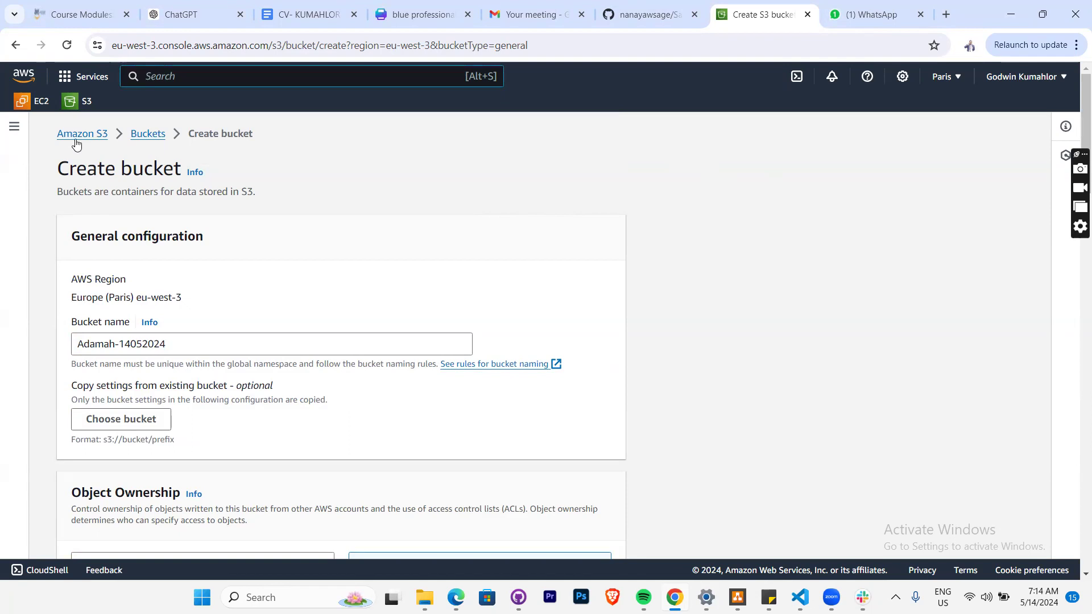
scroll(252, 348, down, 1)
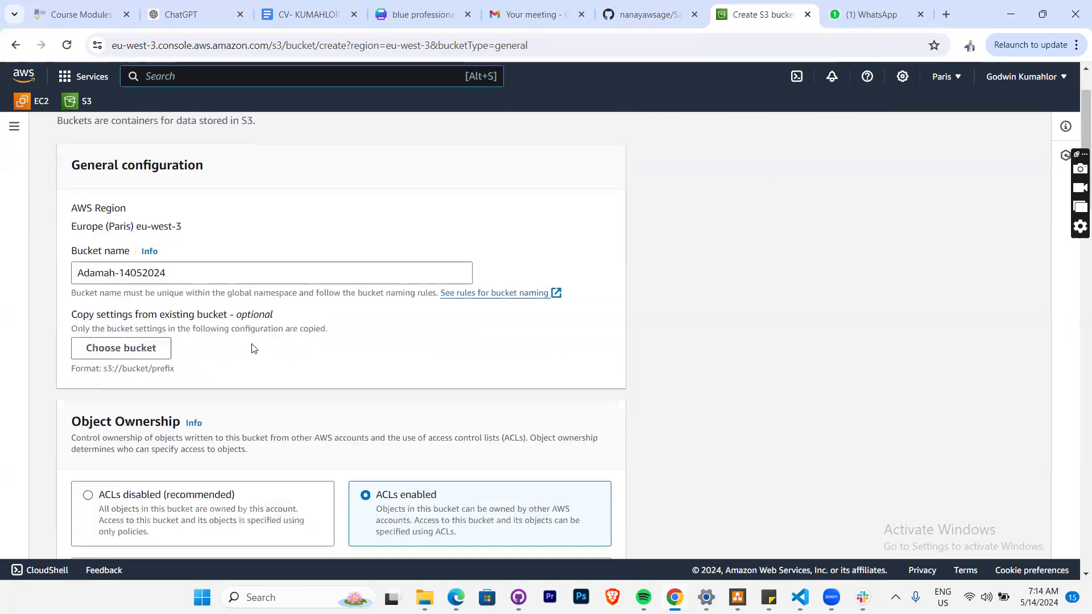
key(alt+s)
click(181, 274)
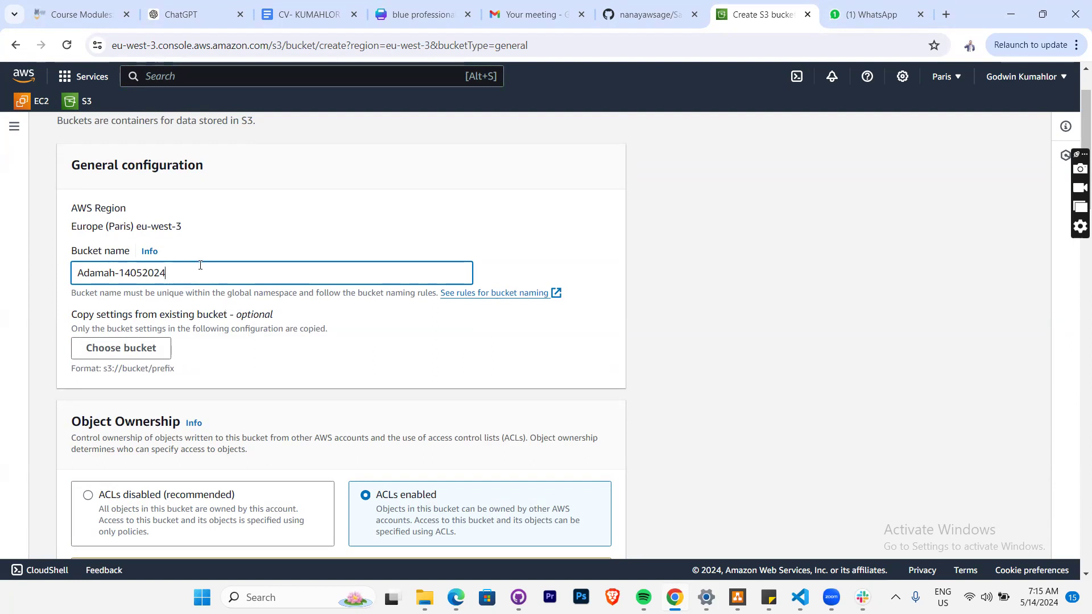
scroll(204, 267, down, 1)
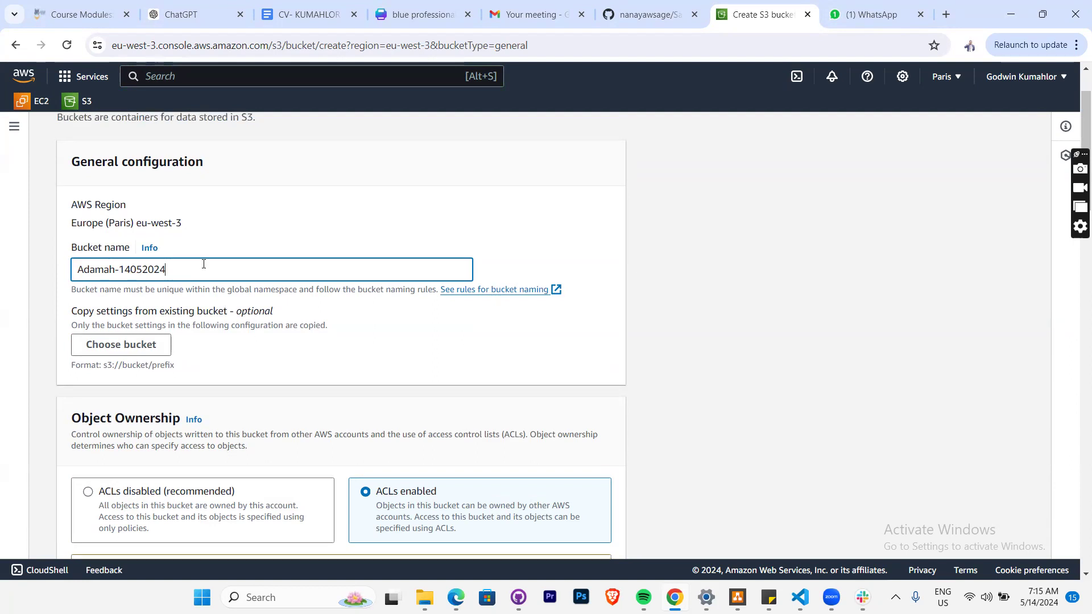
scroll(204, 270, down, 3)
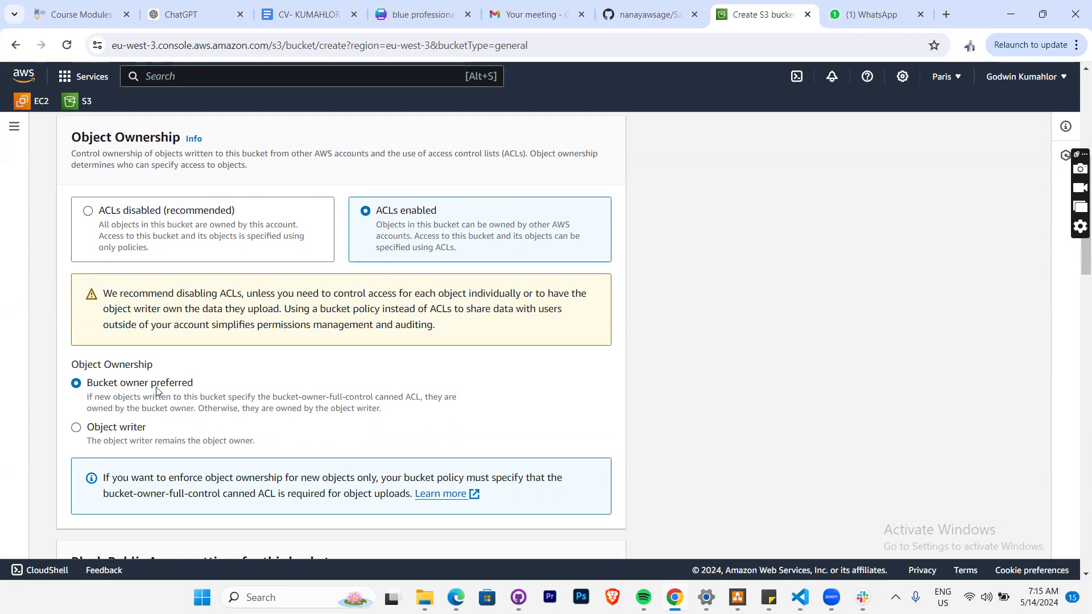
scroll(285, 362, down, 6)
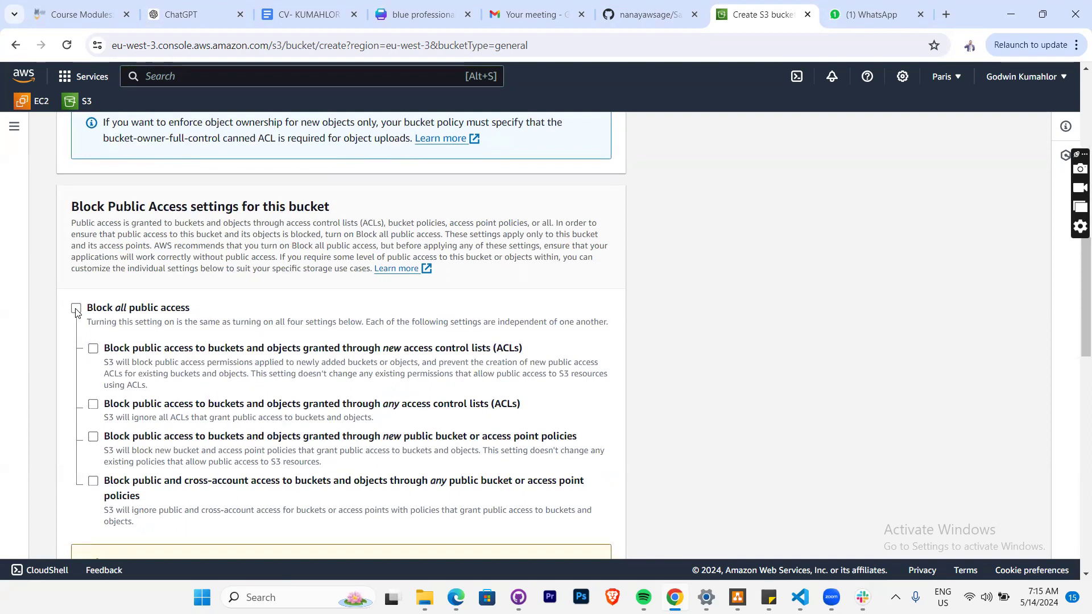
- Turn Block all public access on and off again, and acknowledge that the bucket and its objects might become public
click(77, 310)
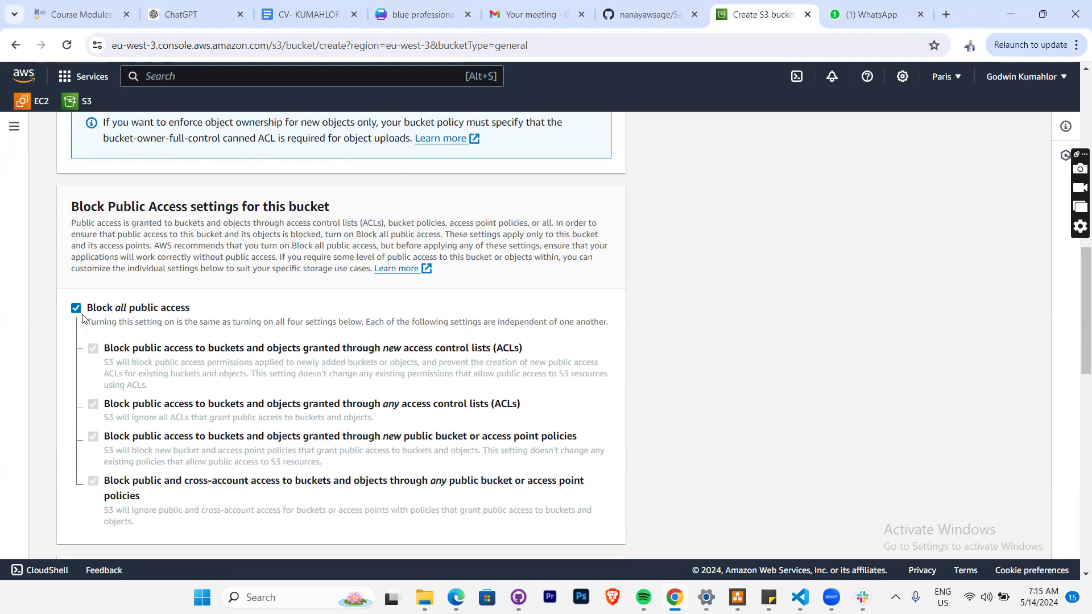
click(76, 308)
scroll(195, 290, down, 3)
scroll(193, 290, down, 1)
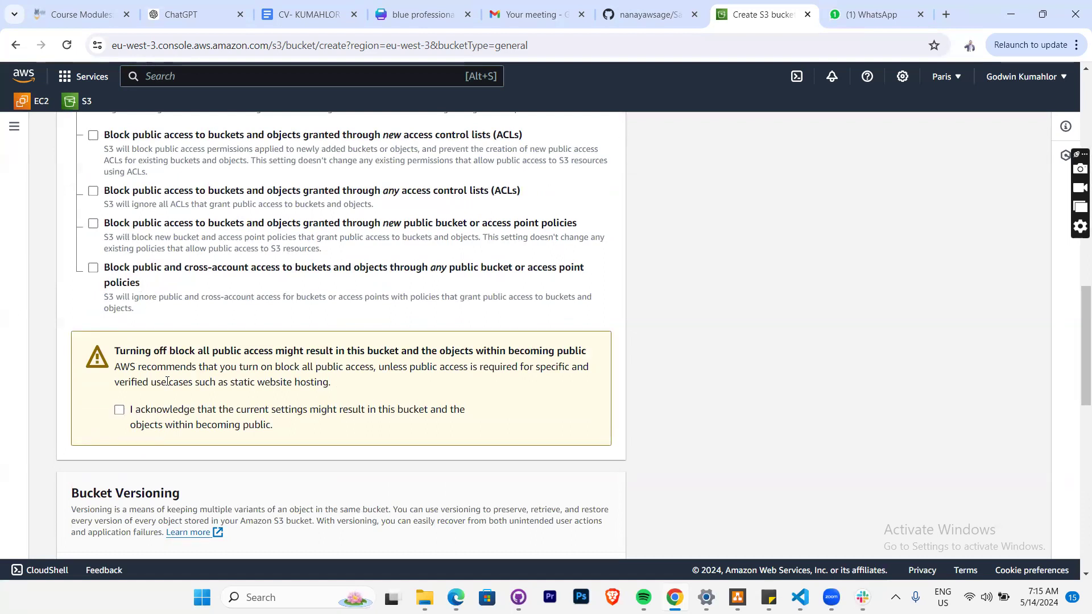
scroll(178, 336, up, 3)
scroll(179, 334, down, 2)
scroll(178, 334, down, 1)
scroll(141, 332, up, 3)
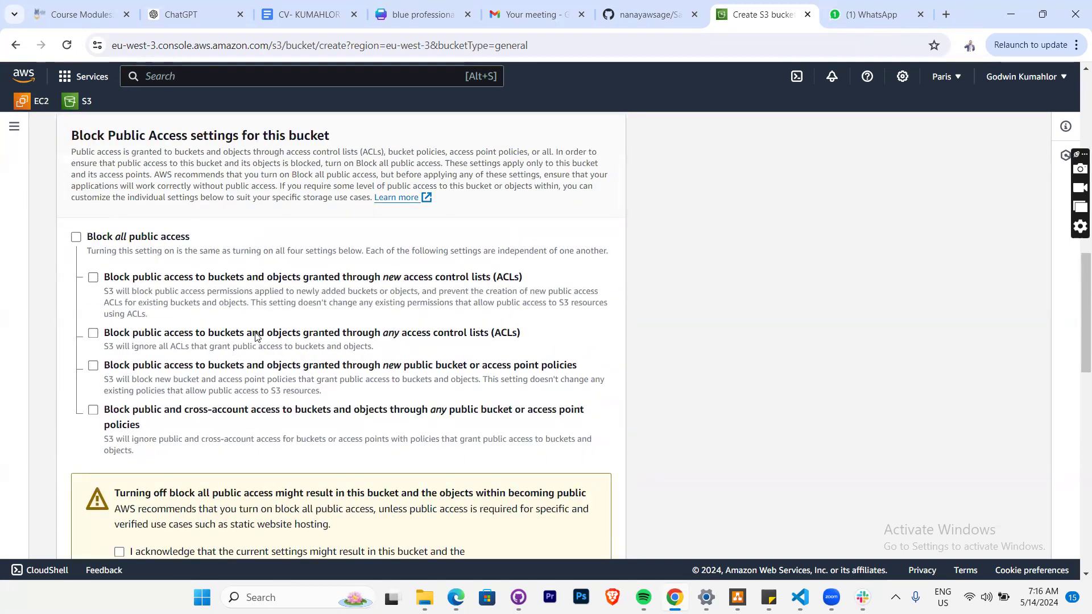
scroll(254, 336, down, 4)
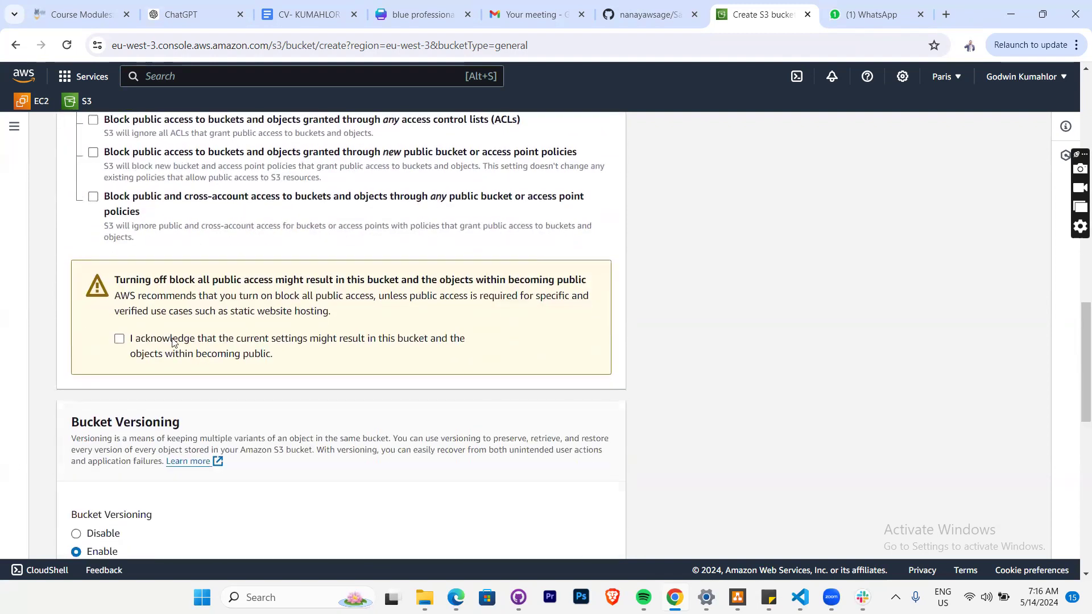
click(118, 340)
- Switch Bucket Versioning to Disable and back to Enable
scroll(237, 341, down, 4)
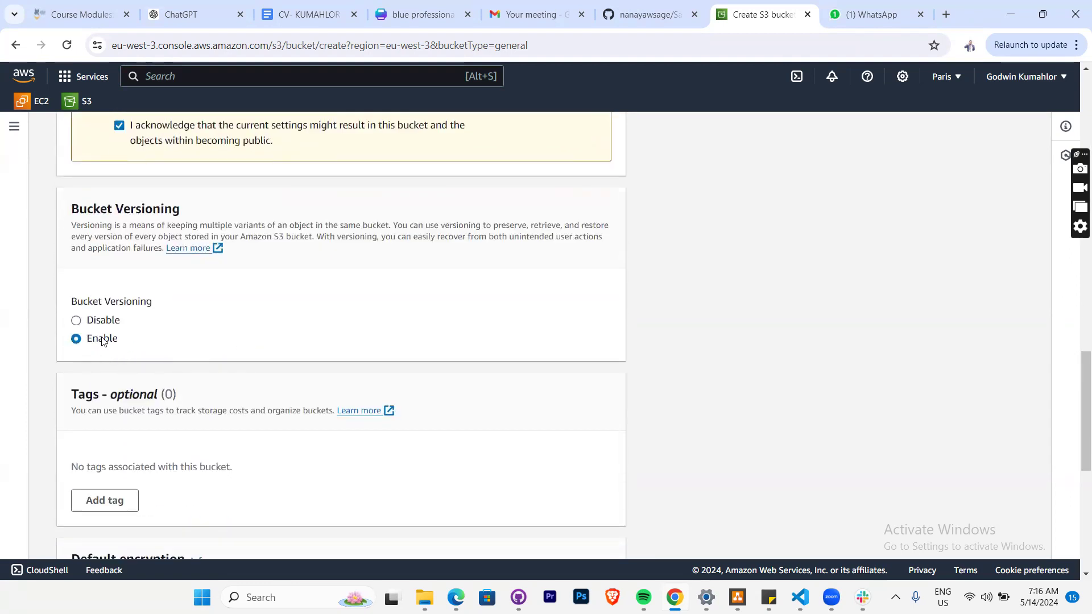
click(76, 322)
click(77, 341)
- Review the bucket's optional tags, default encryption type and Bucket Key settings
scroll(322, 310, down, 3)
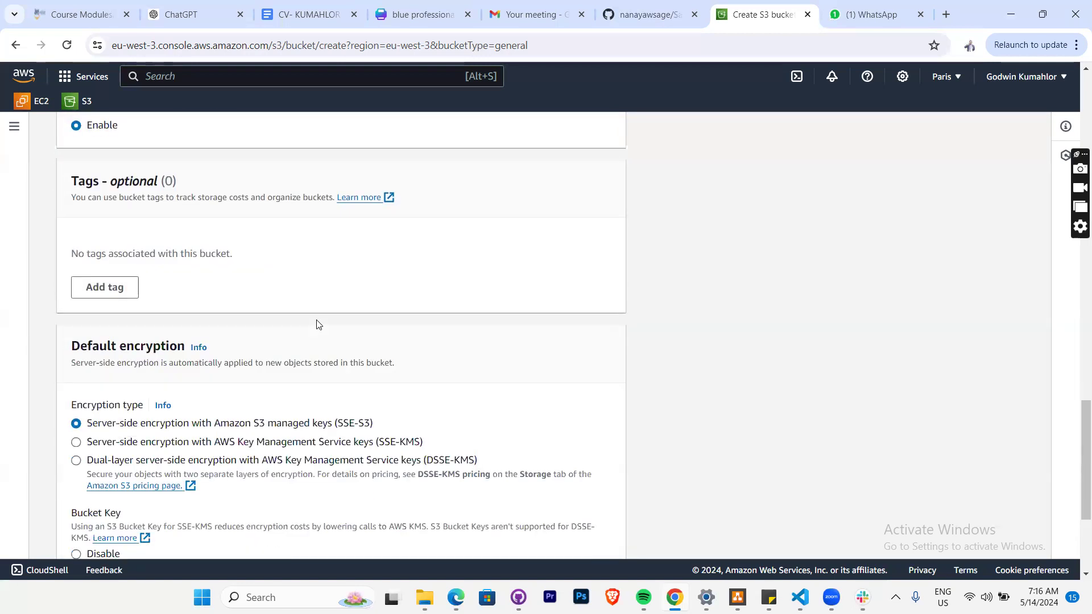
scroll(316, 324, down, 3)
scroll(318, 320, up, 3)
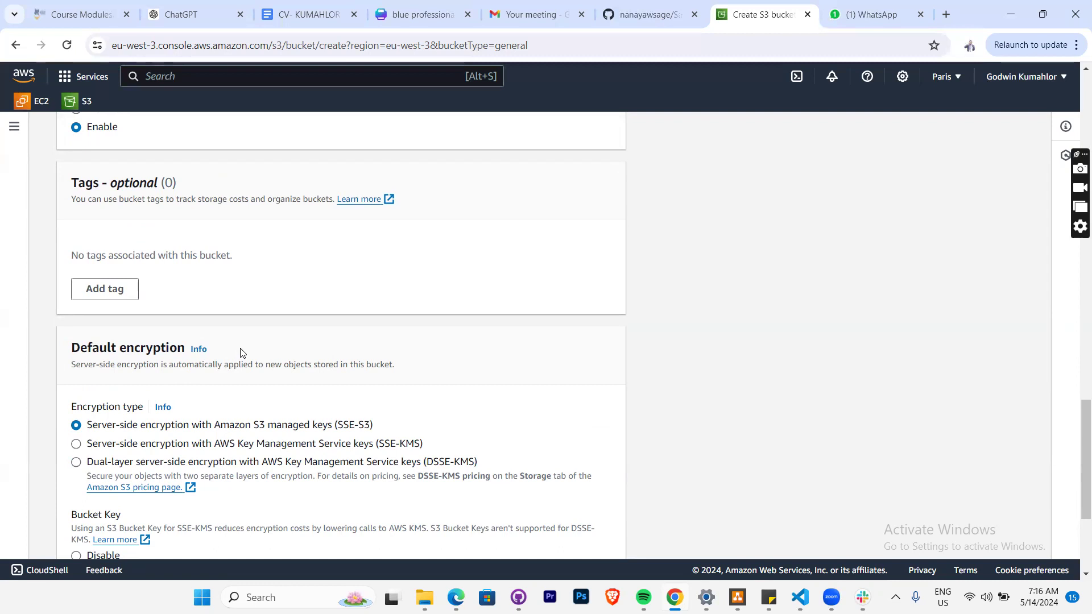
scroll(235, 357, down, 4)
scroll(212, 312, up, 5)
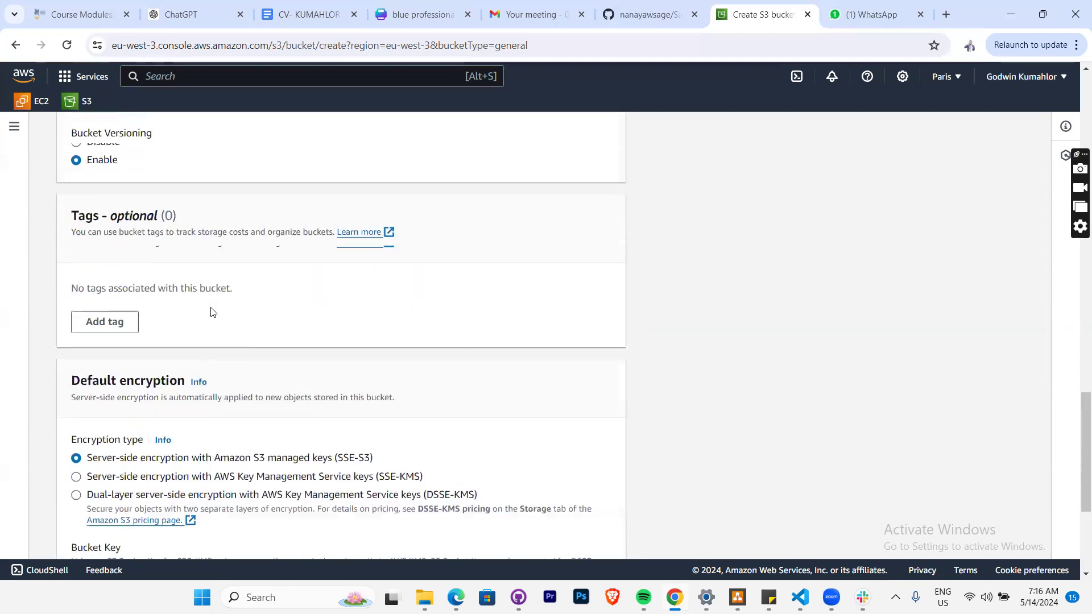
scroll(211, 312, up, 3)
scroll(211, 312, down, 8)
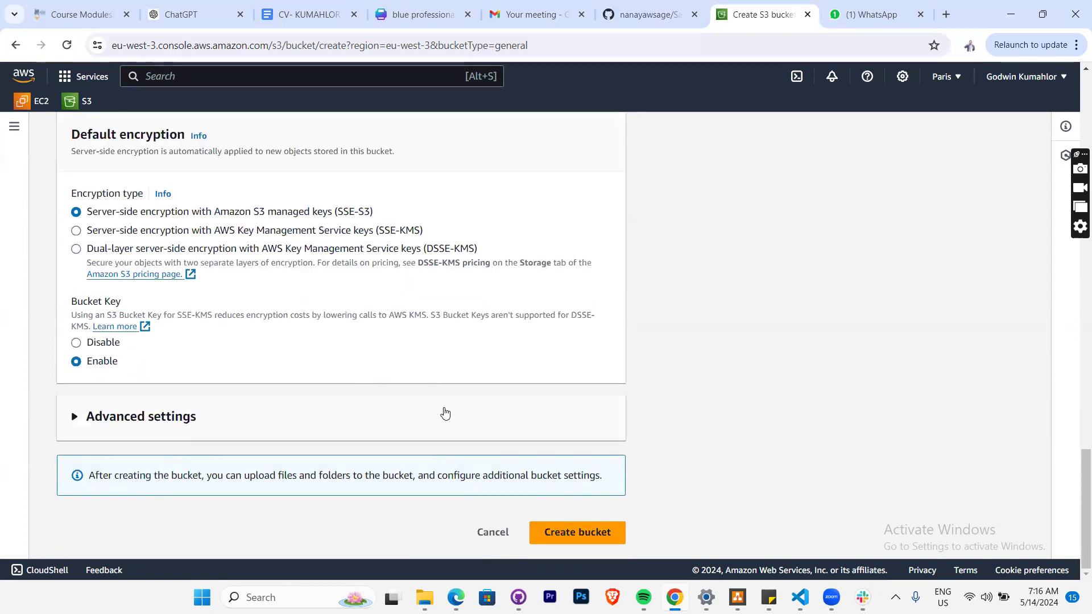
scroll(206, 365, up, 7)
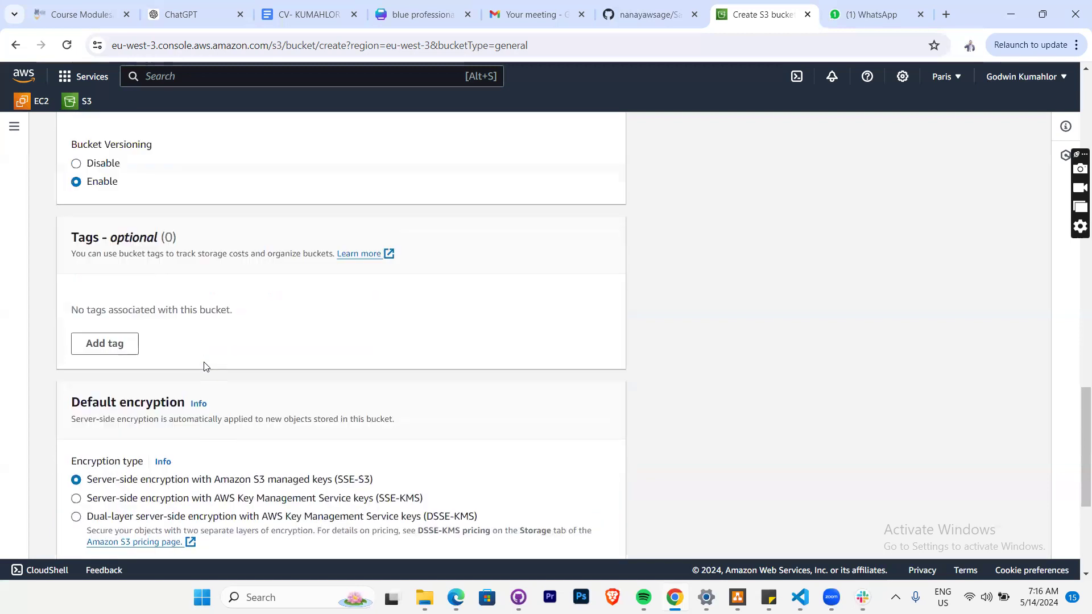
- Replace the capital letter at the start of the bucket name with a lowercase a
scroll(204, 365, down, 7)
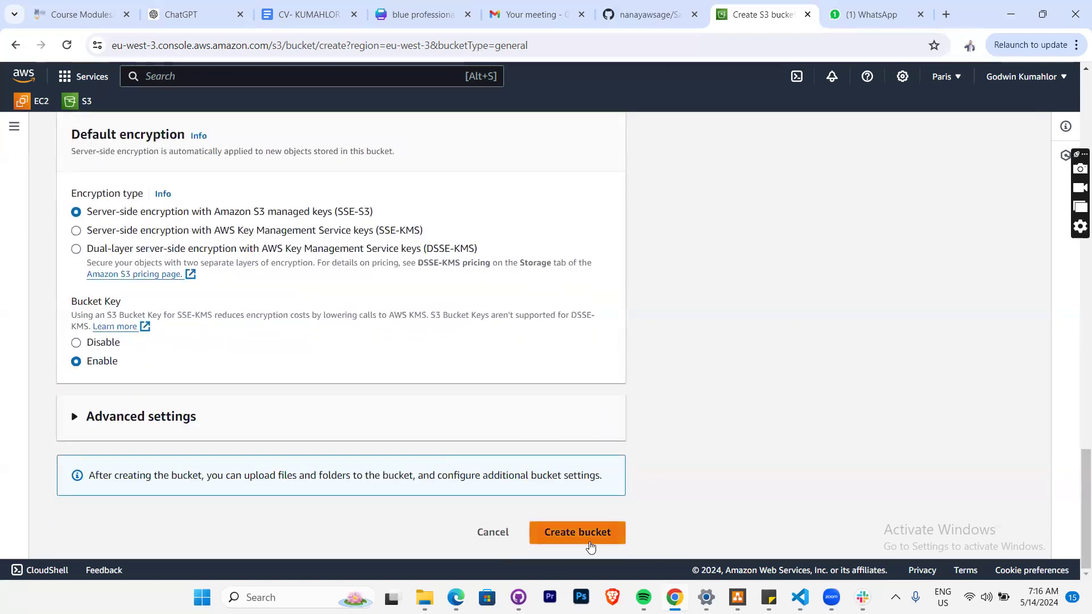
scroll(676, 451, up, 1)
scroll(655, 437, up, 15)
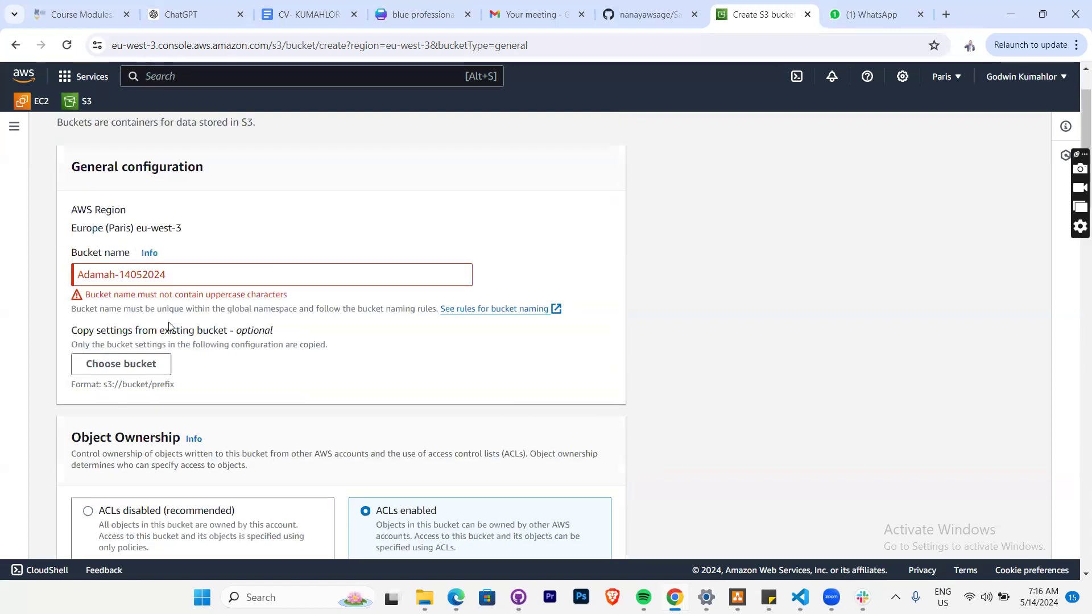
click(119, 276)
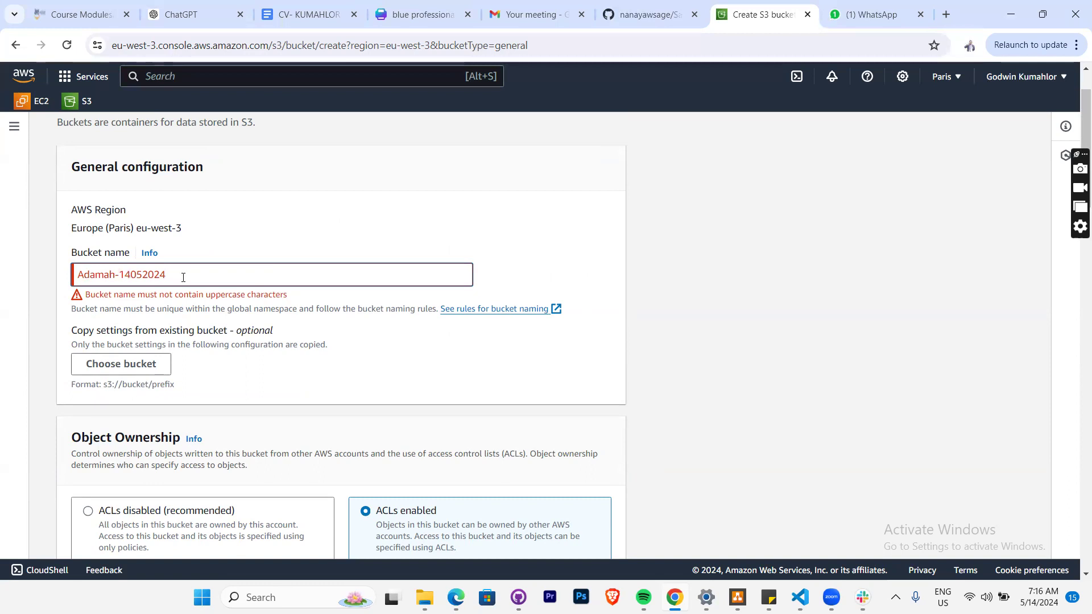
key(BackSpace)
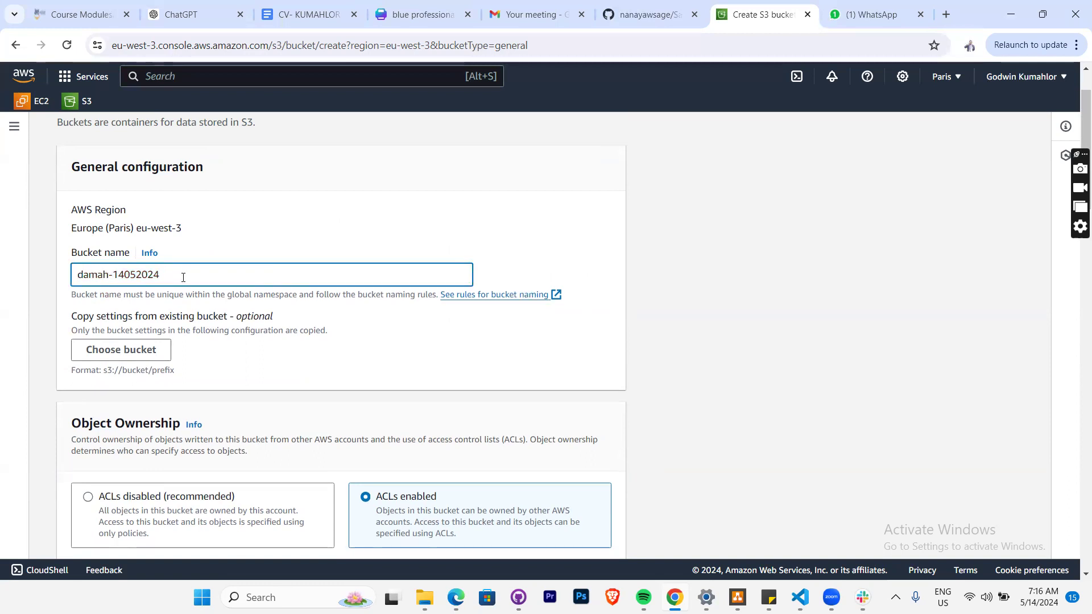
text(a)
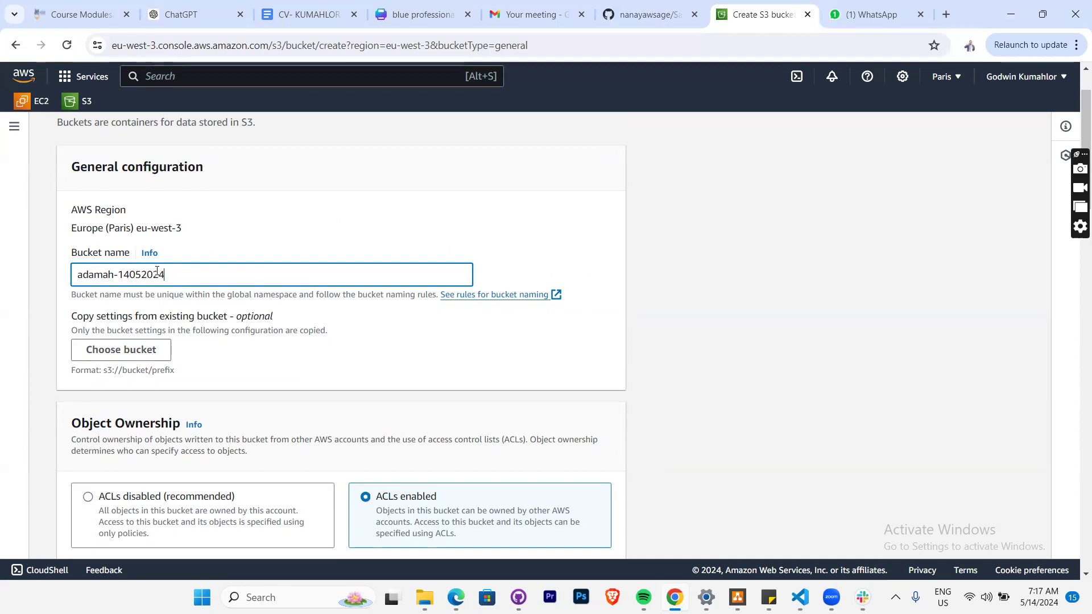
scroll(202, 276, up, 1)
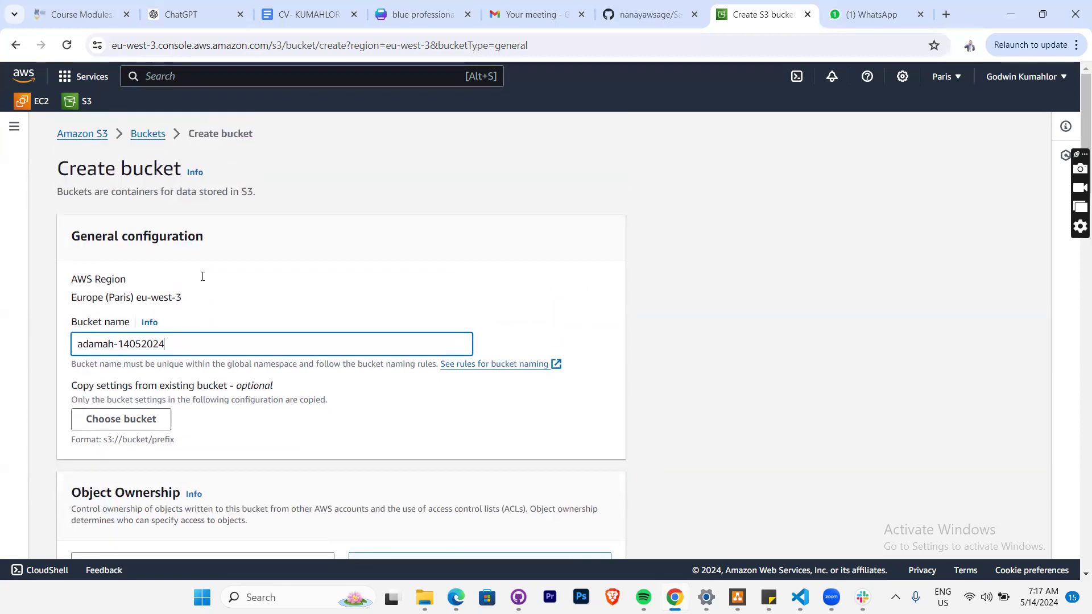
- Create the bucket with the configured settings and dismiss the notification above the bucket list
scroll(202, 277, down, 20)
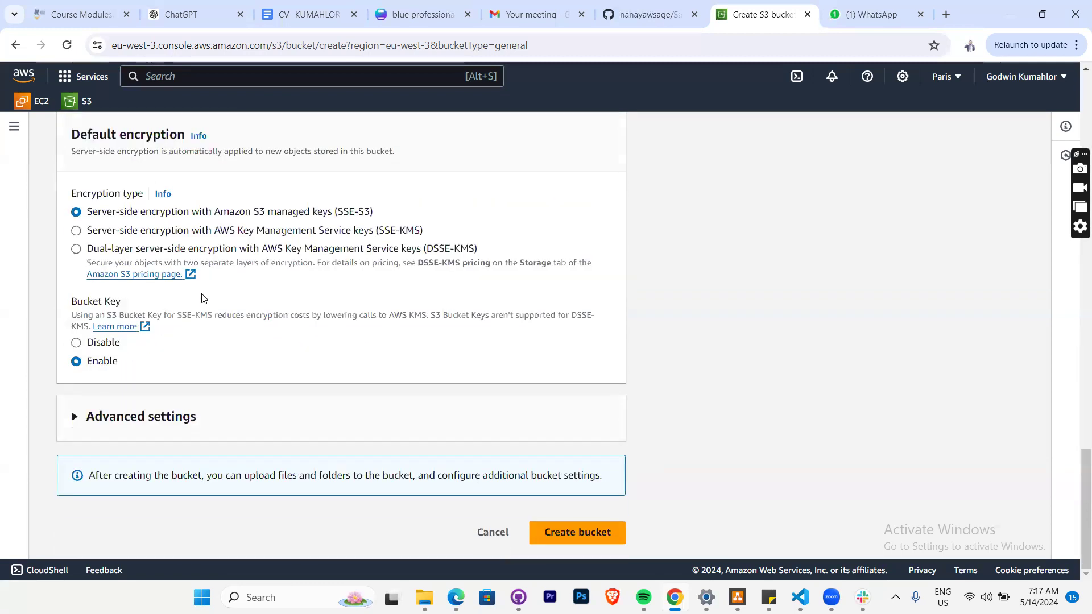
click(575, 538)
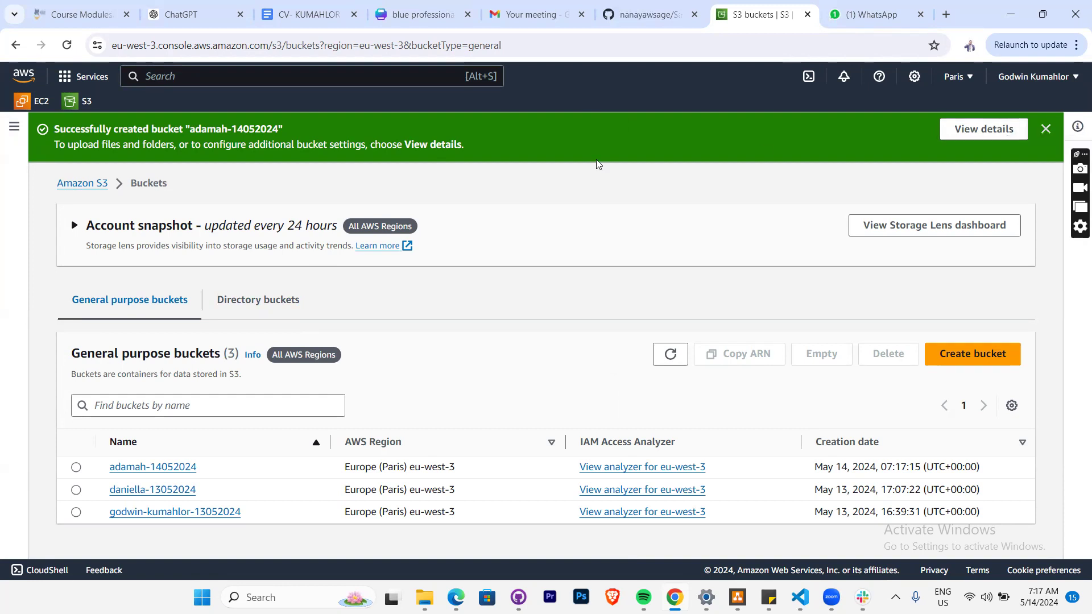
click(1045, 129)
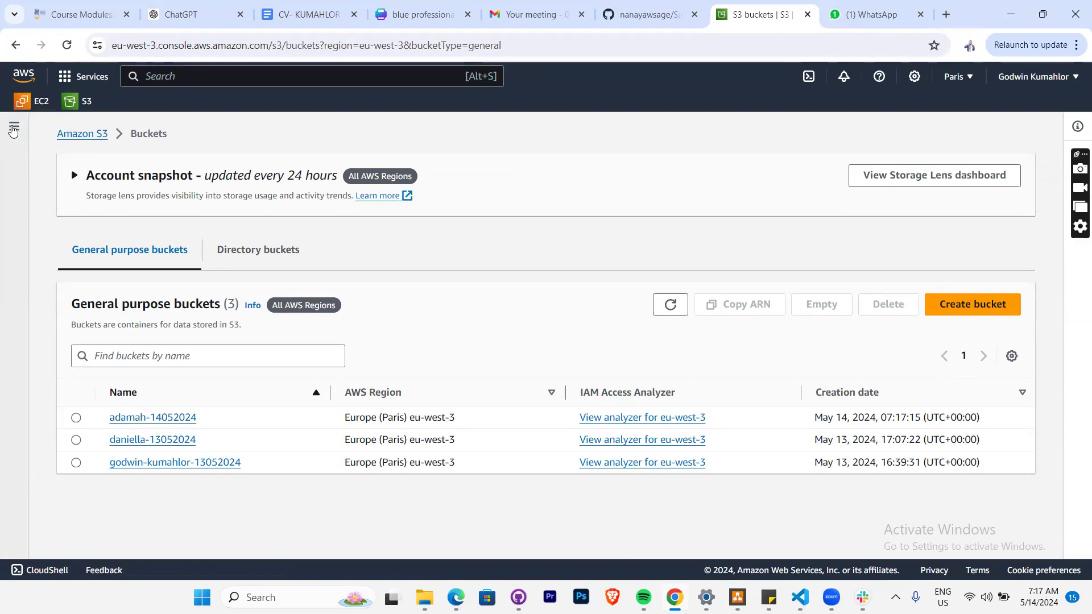
- Open the newly created bucket from the list of general purpose buckets
click(13, 130)
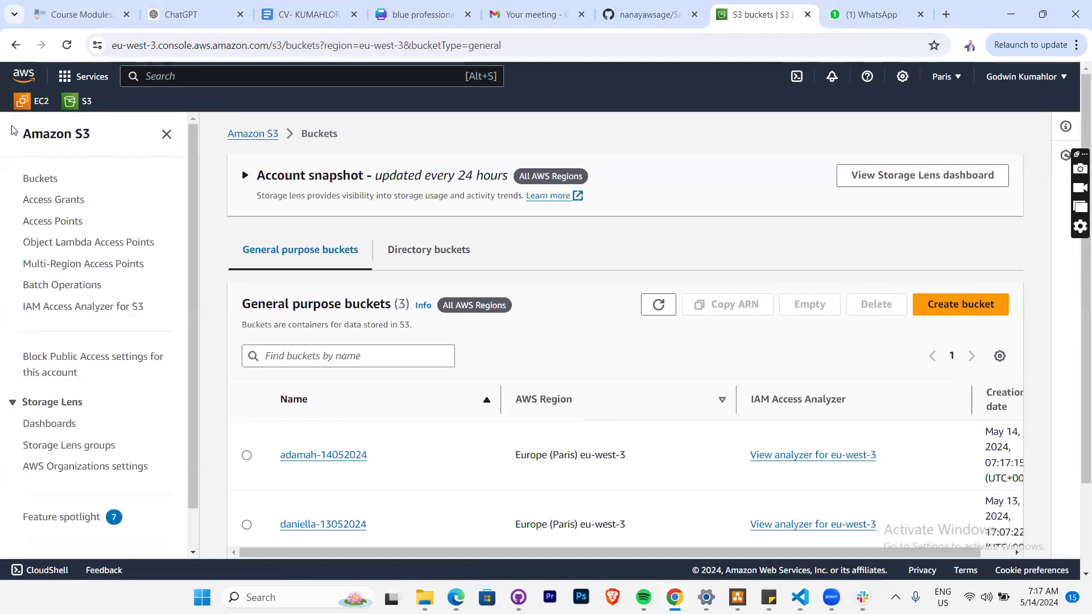
click(49, 181)
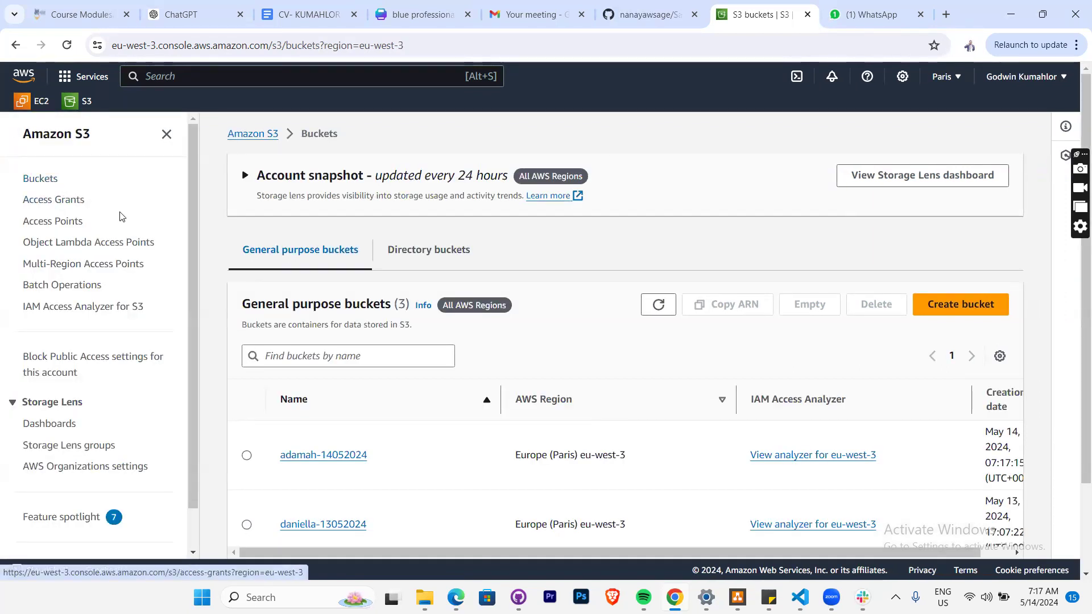
scroll(401, 280, down, 2)
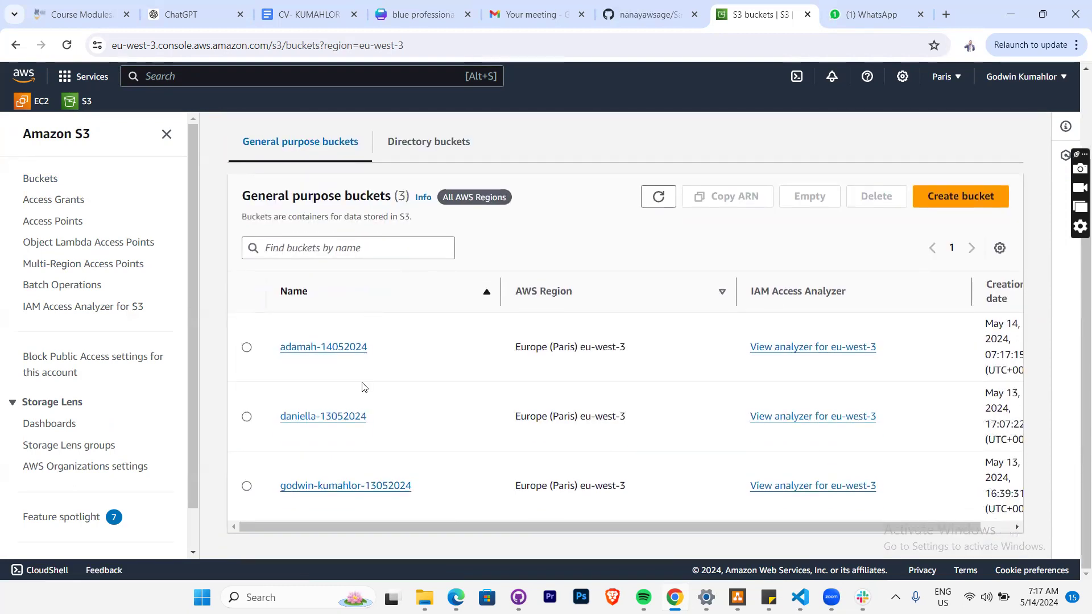
click(334, 349)
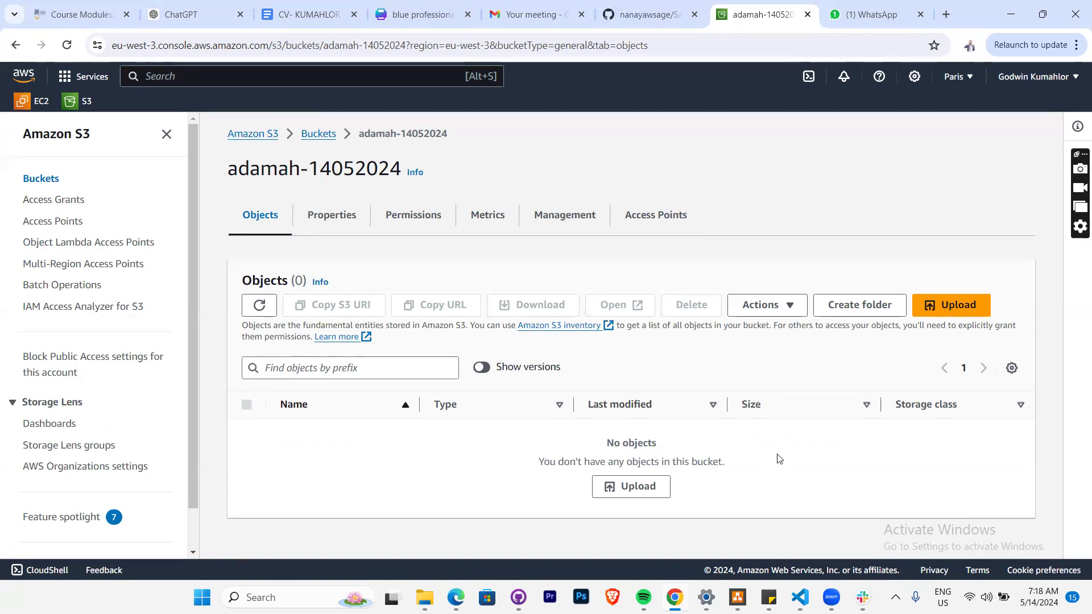
- Switch to Slack and open the Google Drive folder link from the lab task in the assignments channel
click(862, 597)
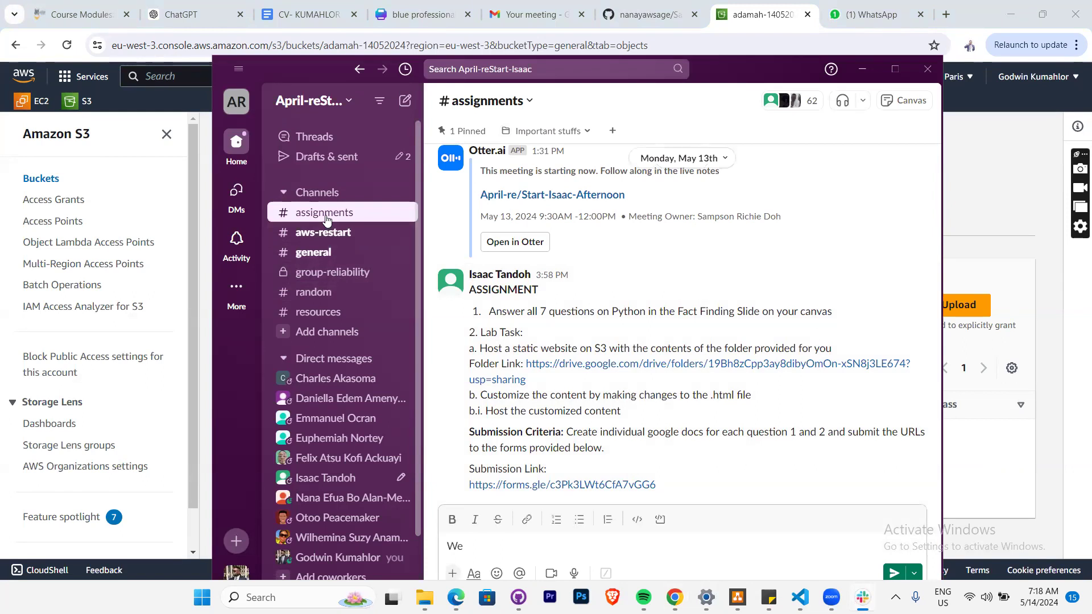
scroll(616, 389, down, 5)
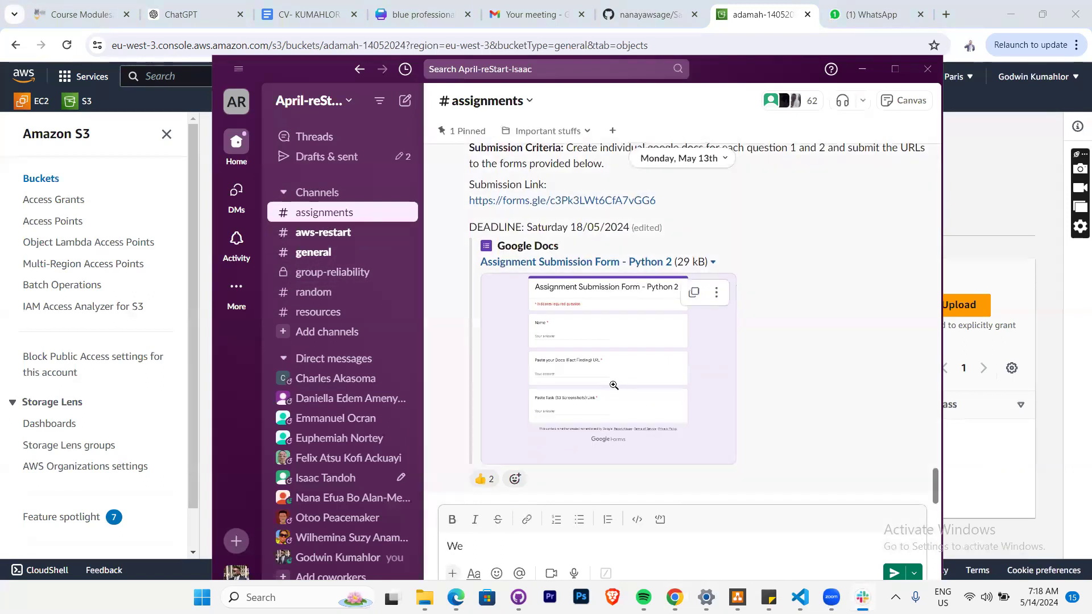
scroll(615, 389, up, 4)
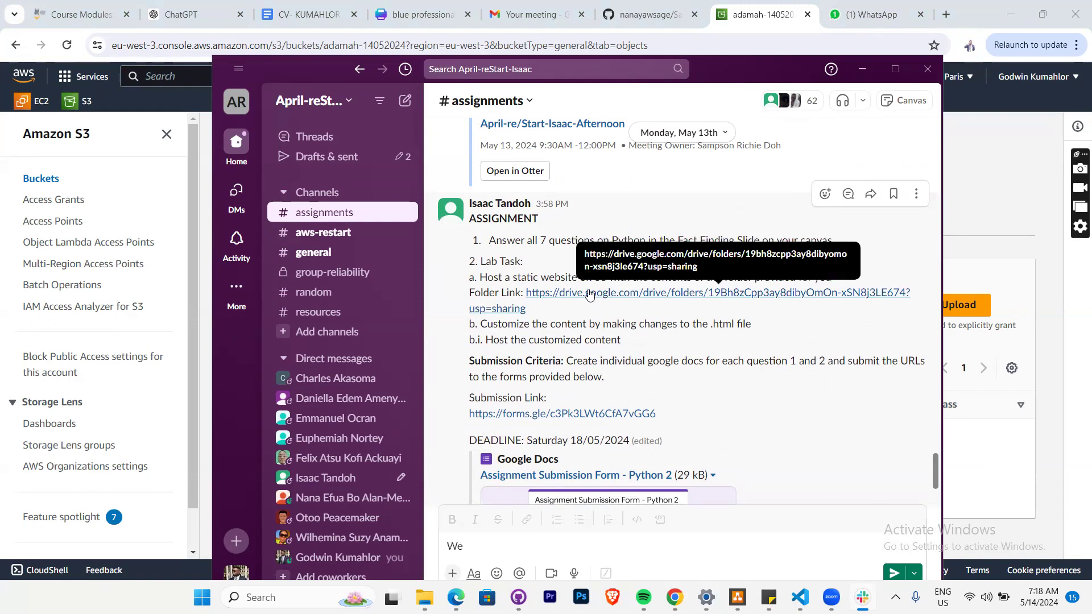
click(589, 293)
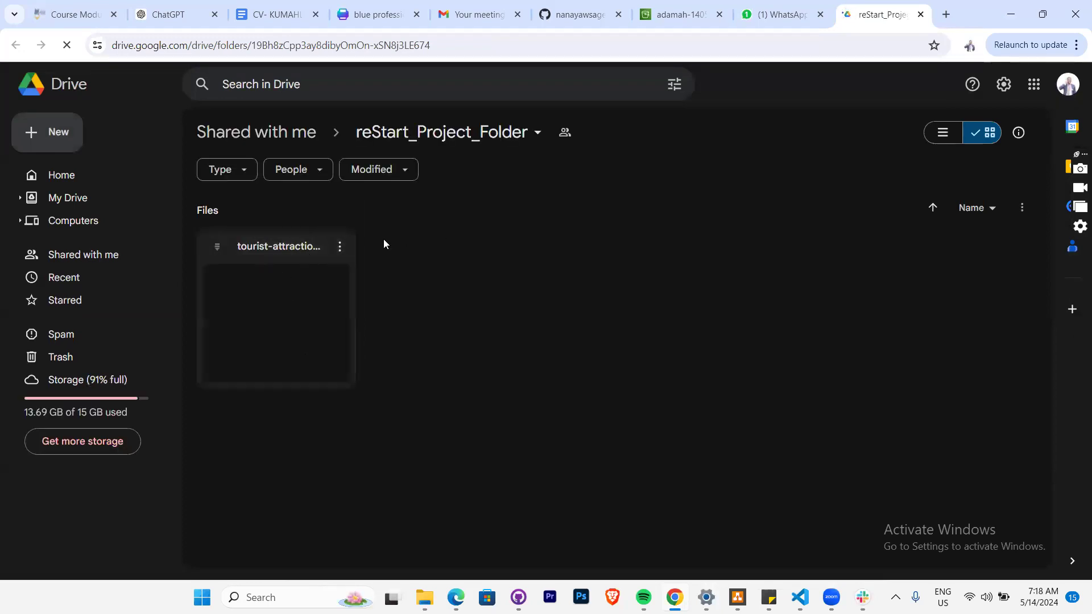
- Download the tourist-attraction file from reStart_Project_Folder in Google Drive
click(338, 247)
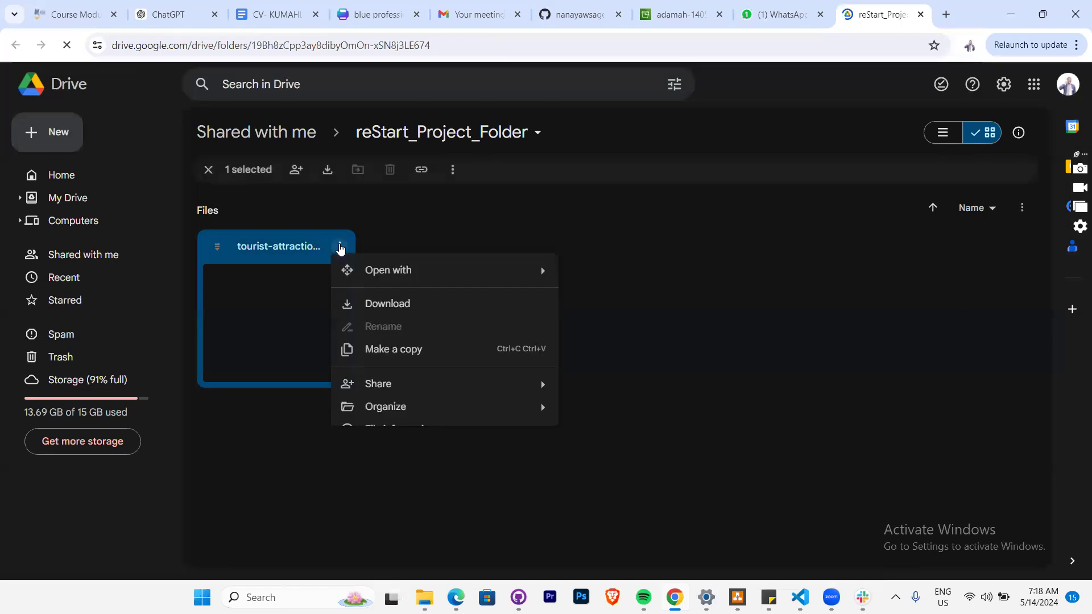
click(376, 300)
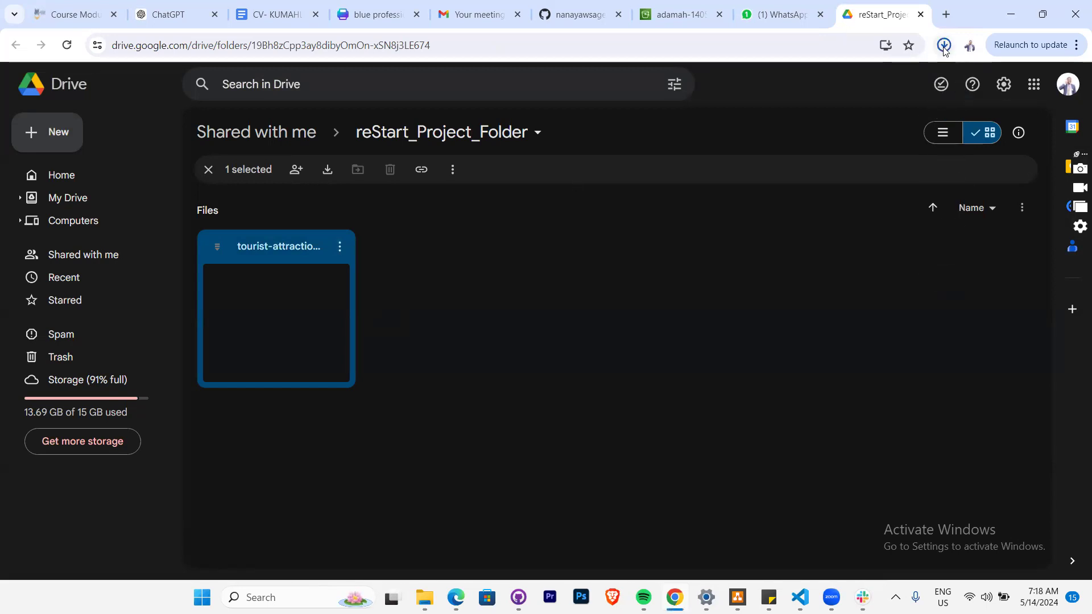
- Show the newly downloaded tourist-attraction-website (1) archive in its folder and start extracting it
click(944, 45)
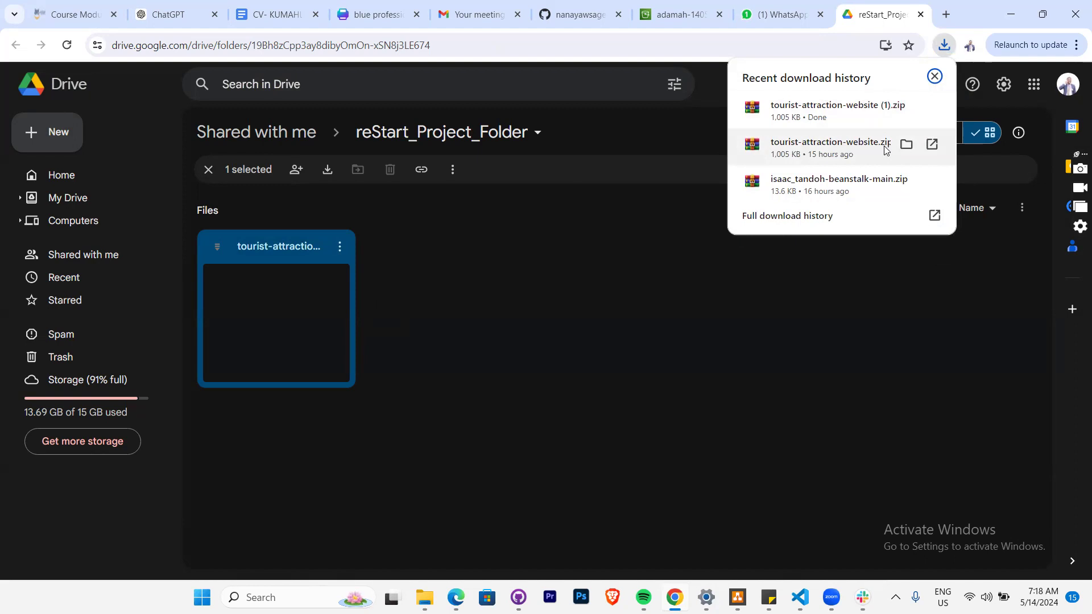
click(905, 107)
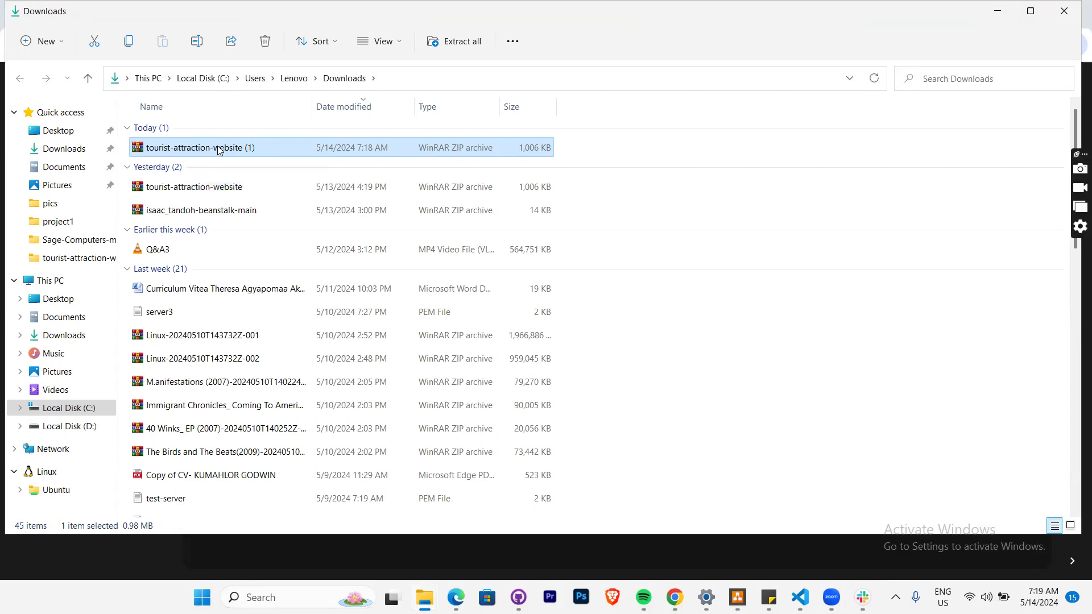
right_click(220, 151)
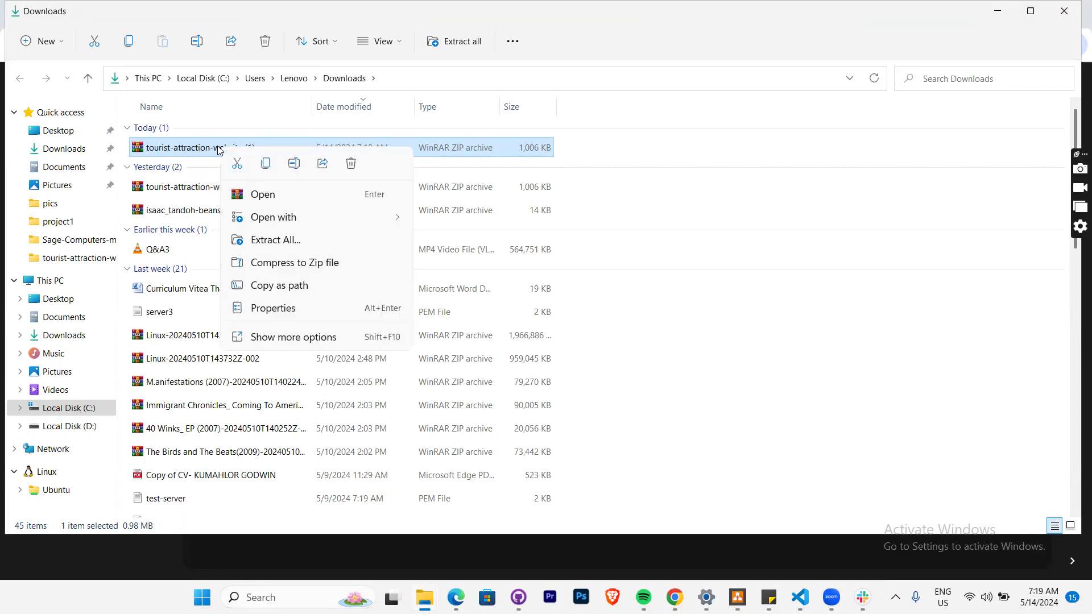
click(260, 241)
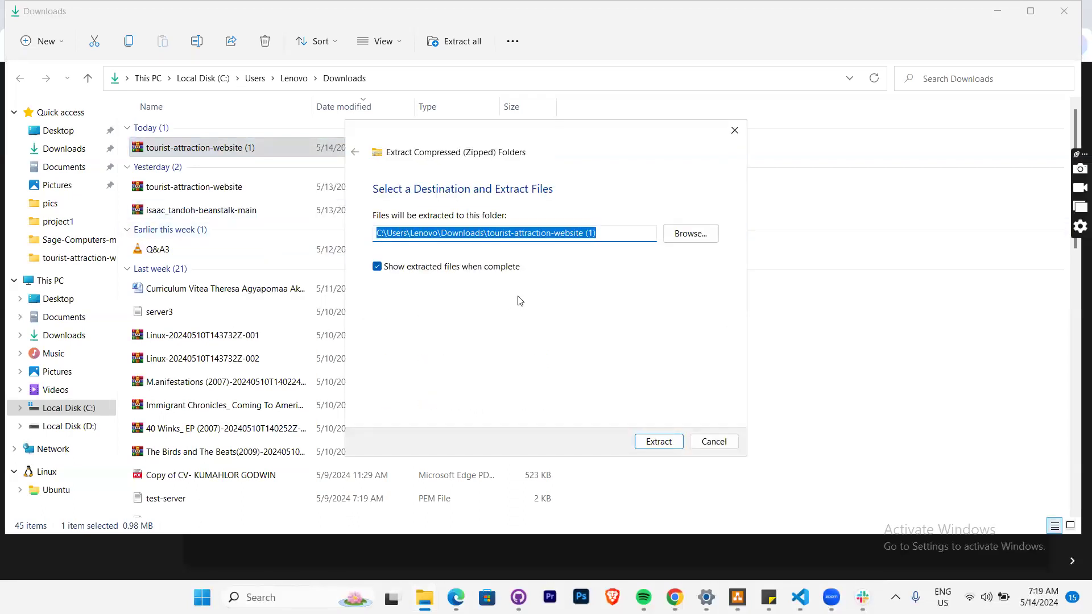
- Choose the Documents folder as the extraction destination and extract the archive there
click(695, 235)
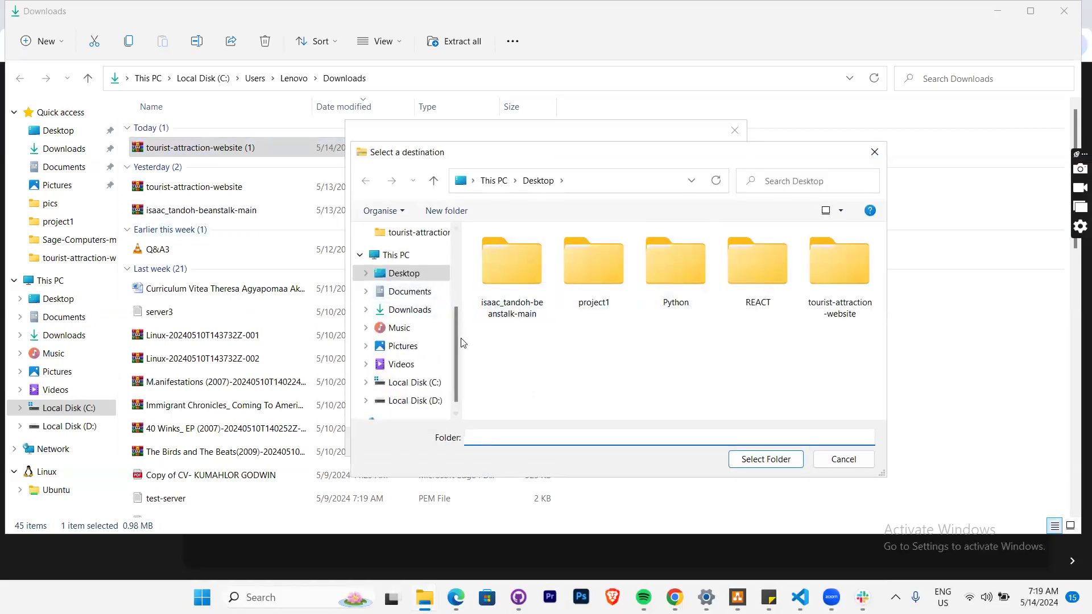
scroll(414, 322, down, 1)
scroll(414, 322, up, 2)
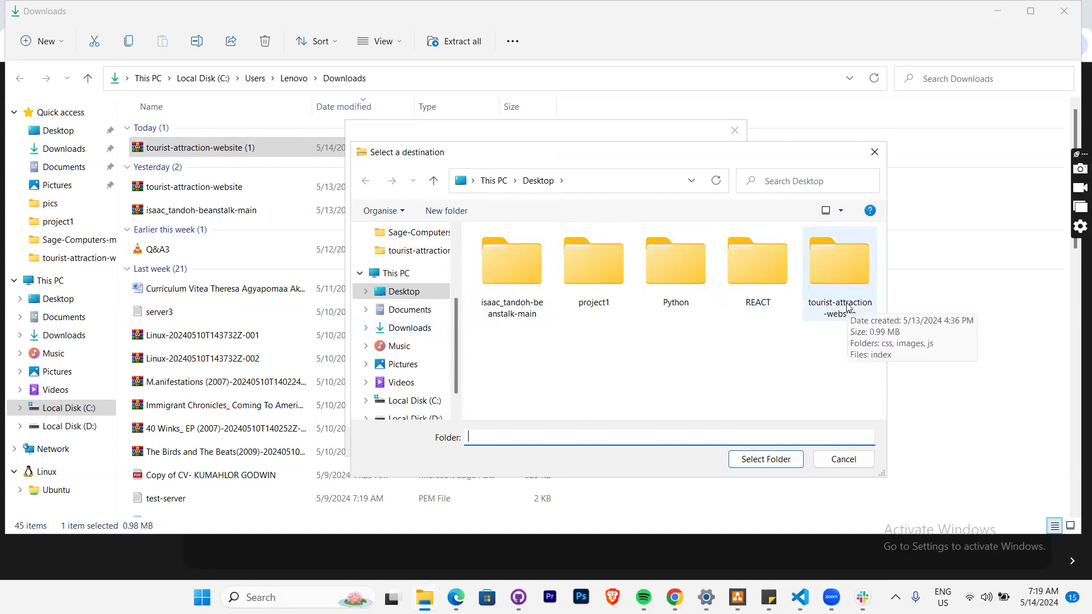
click(426, 315)
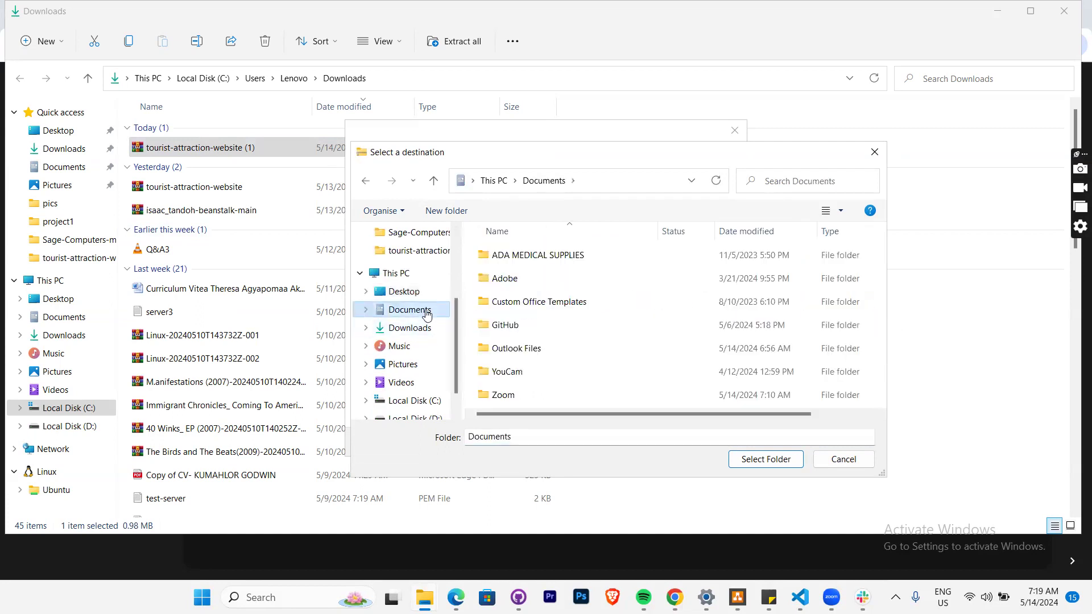
scroll(695, 312, right, 1)
scroll(694, 312, left, 1)
scroll(601, 372, right, 1)
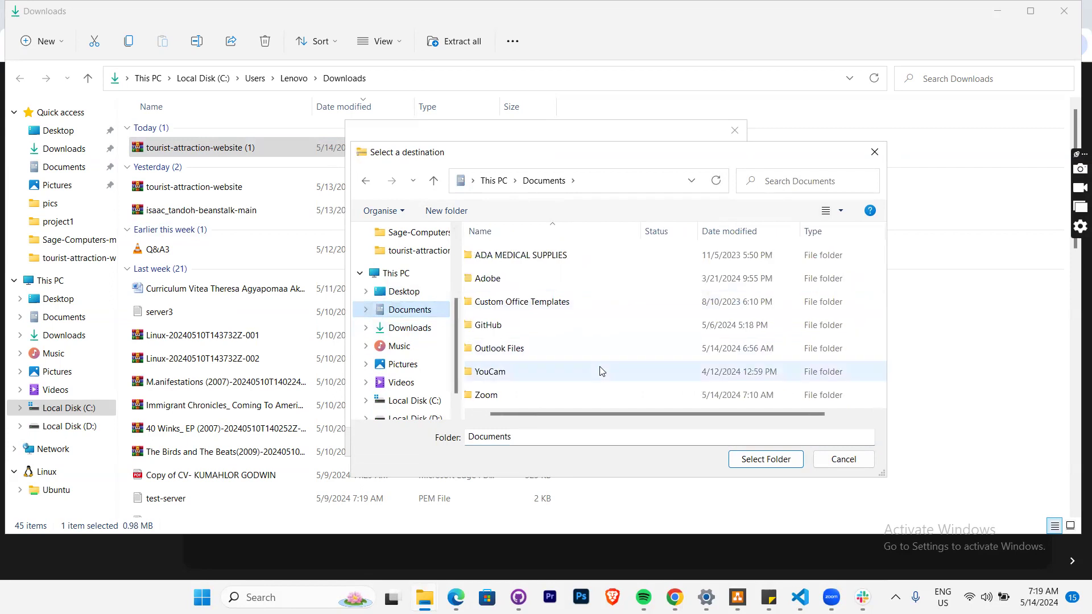
scroll(601, 372, left, 1)
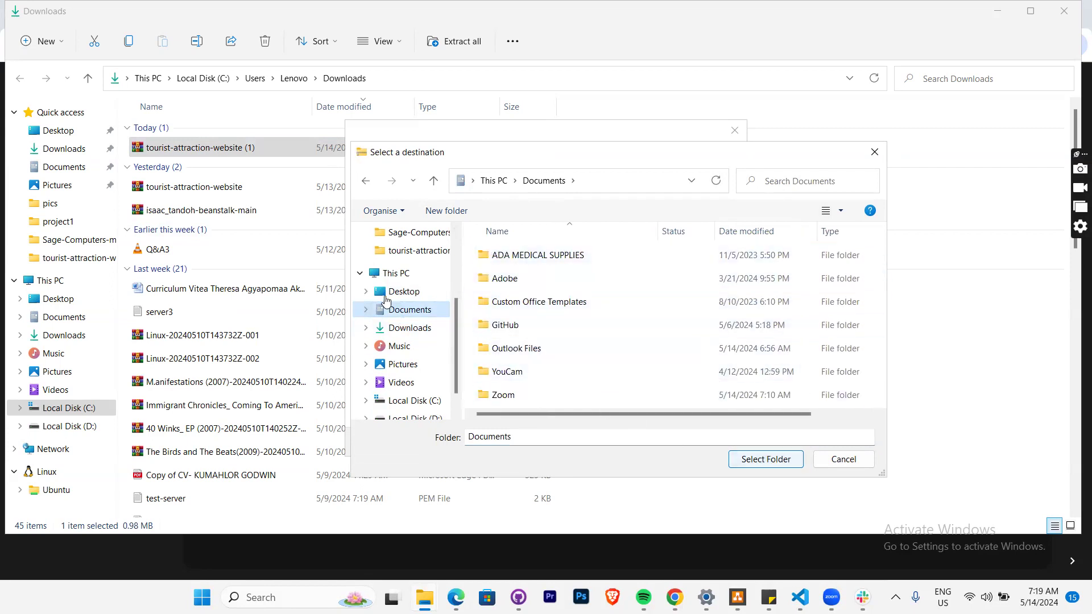
click(765, 459)
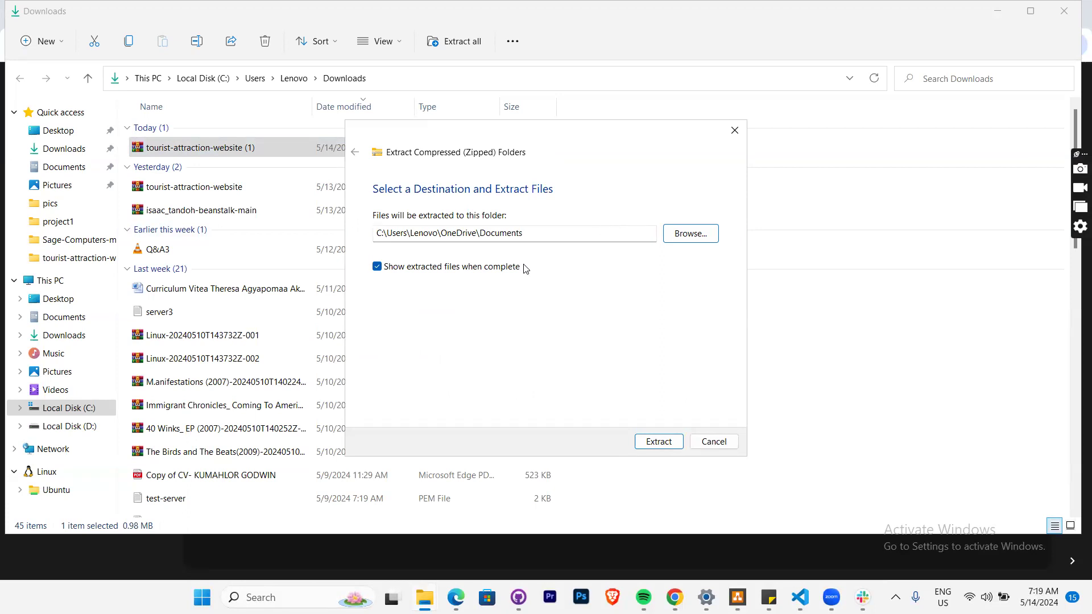
click(657, 443)
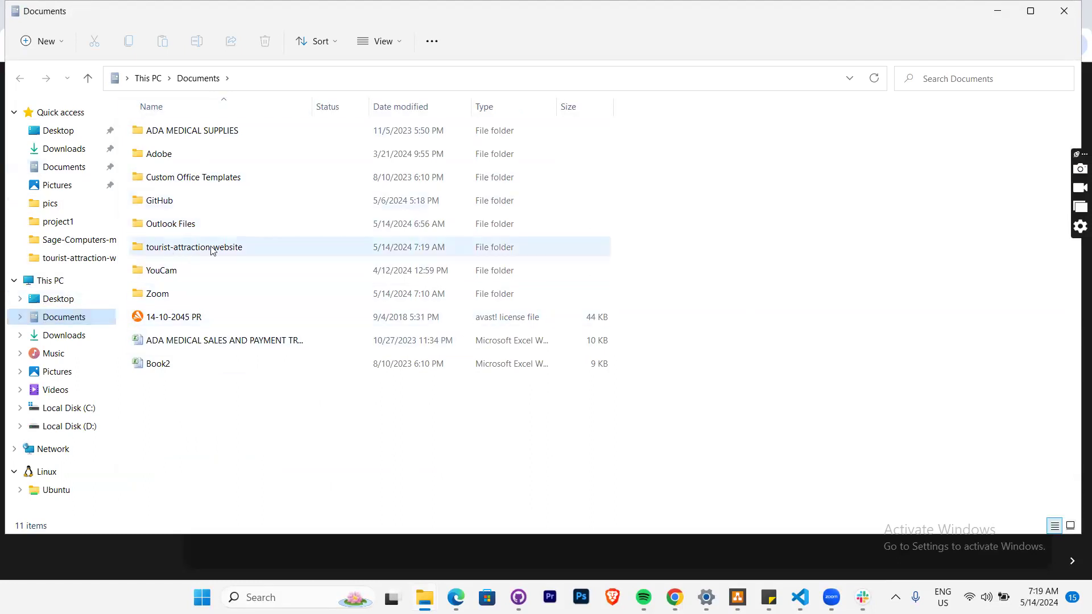
- Open the extracted tourist-attraction-website folder and select the css, images and js folders together with the index file
double_click(182, 249)
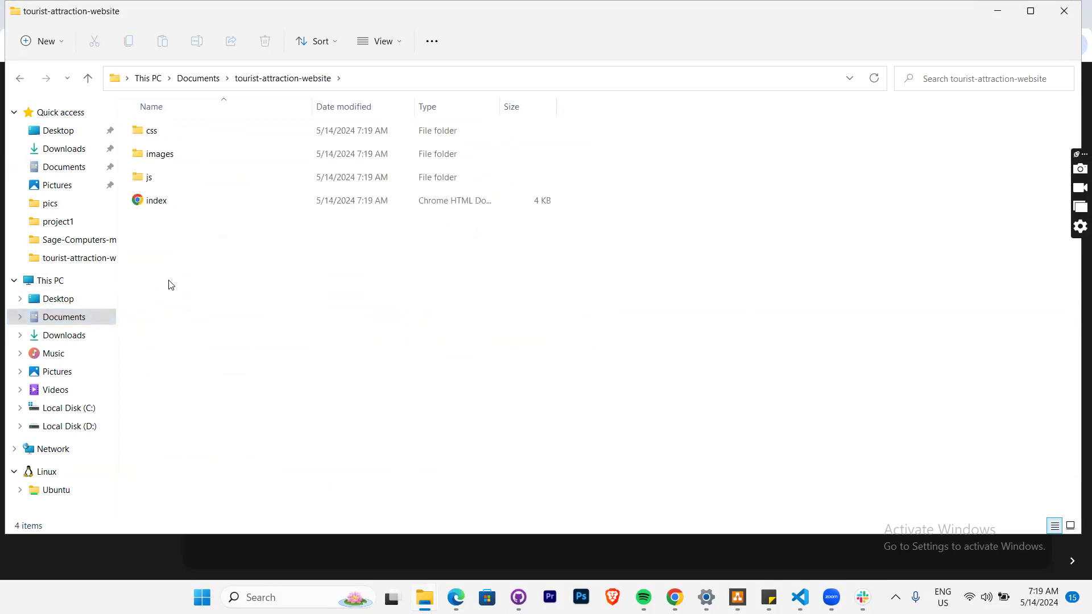
drag(166, 267, 142, 106)
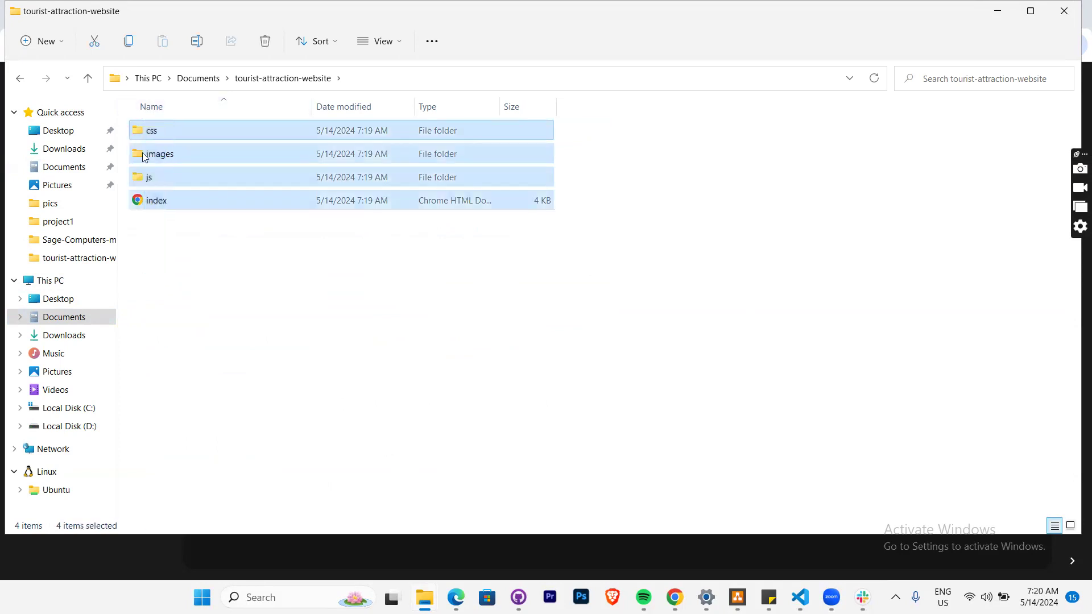
drag(156, 272, 153, 138)
drag(173, 277, 152, 123)
drag(173, 297, 149, 140)
click(1030, 11)
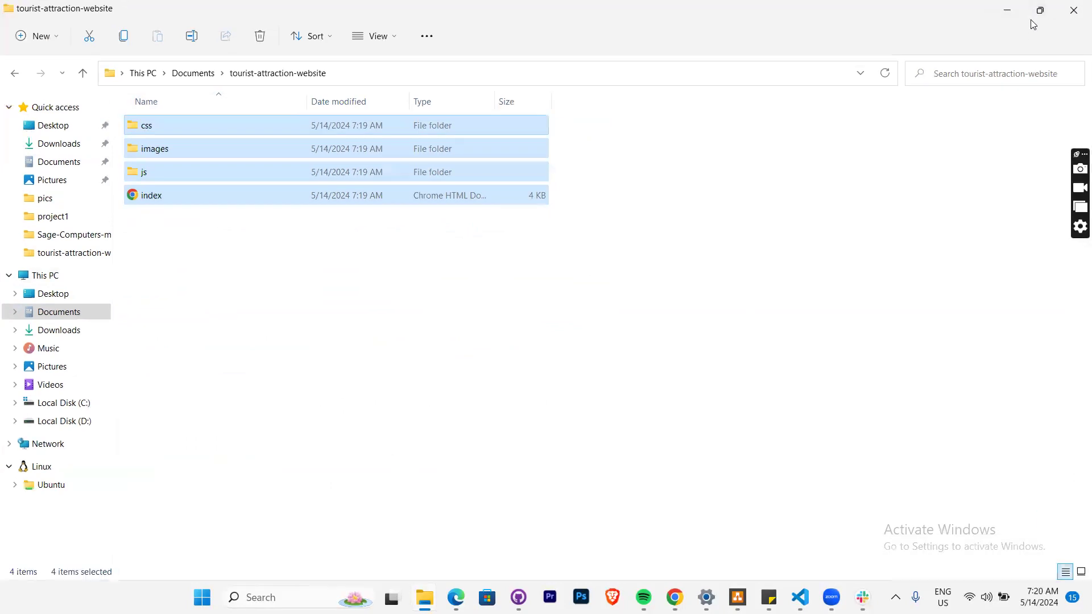
click(1039, 11)
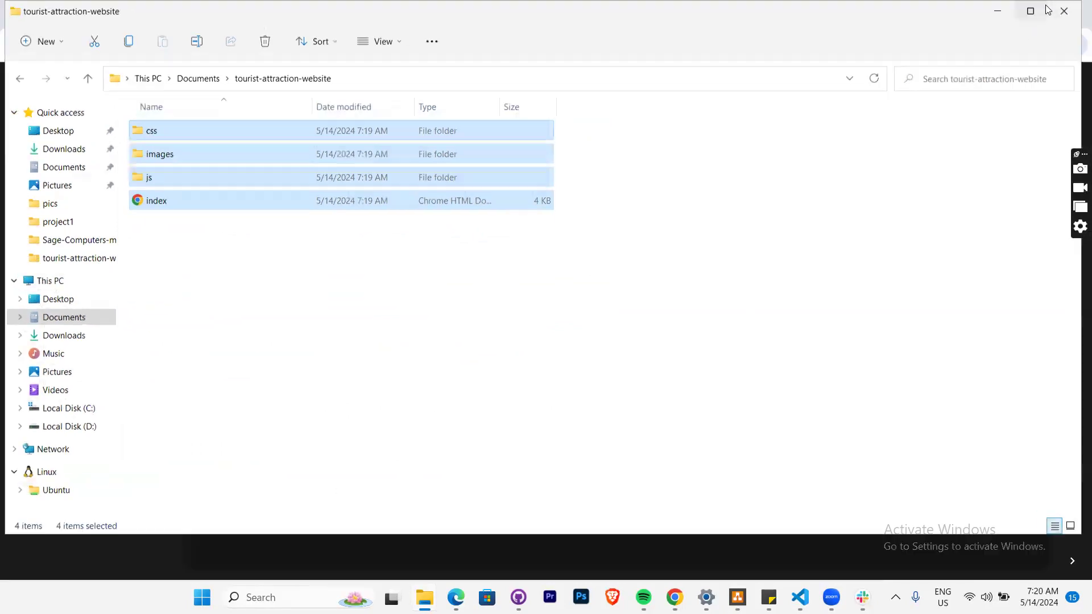
- Minimize the file window, switch to the adamah-14052024 bucket in the browser and open its upload page
click(999, 8)
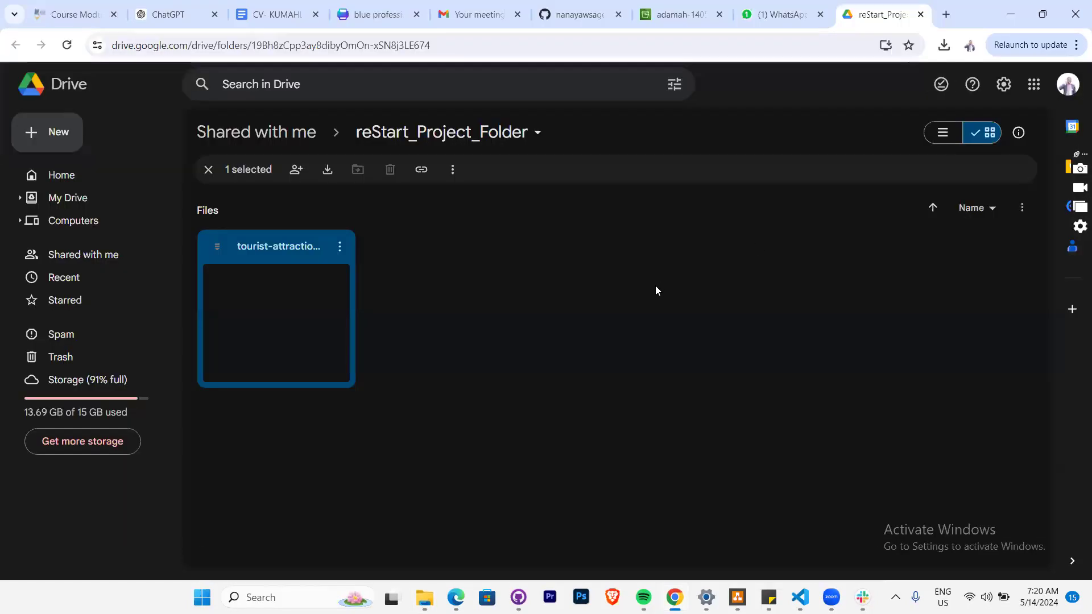
click(996, 10)
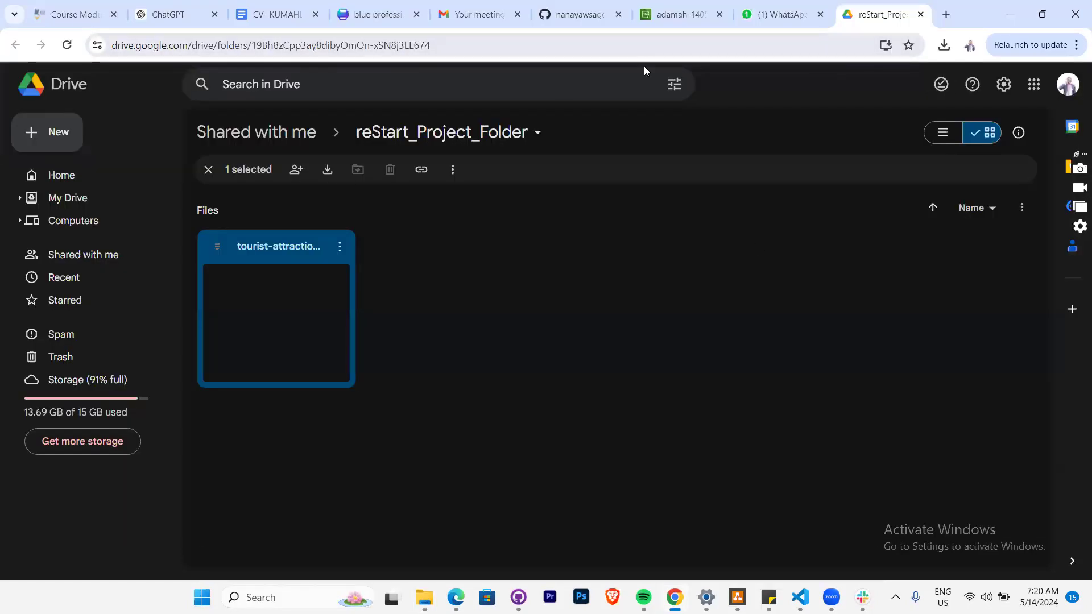
click(677, 22)
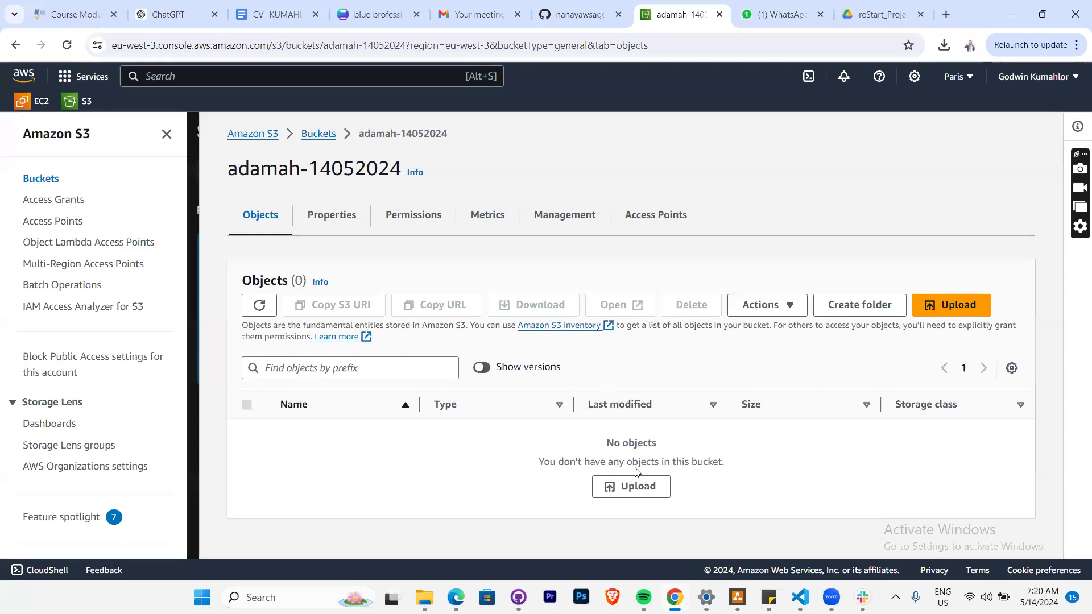
click(626, 487)
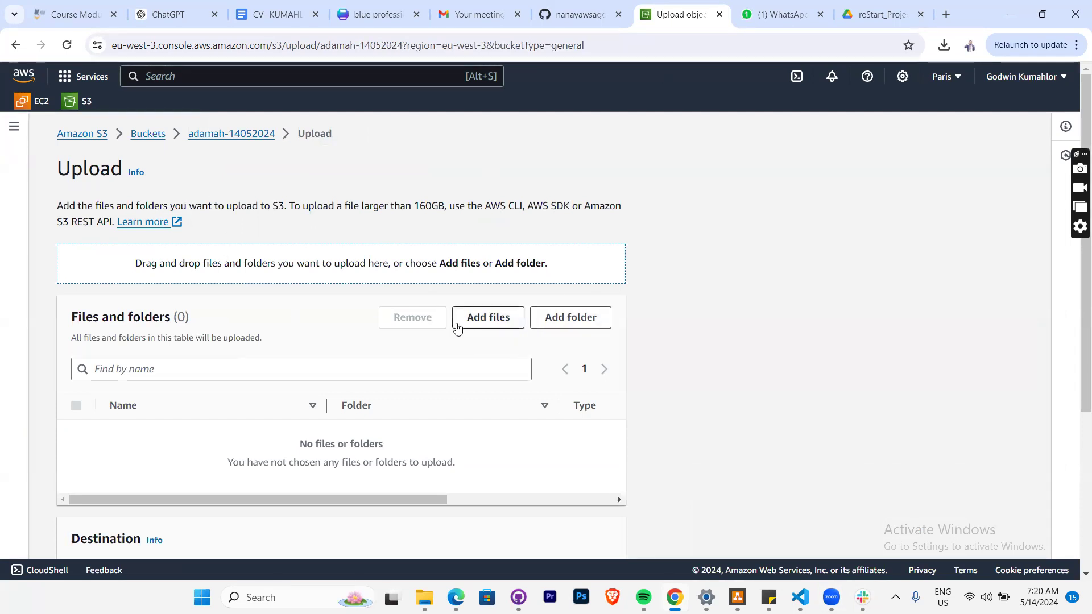
click(570, 317)
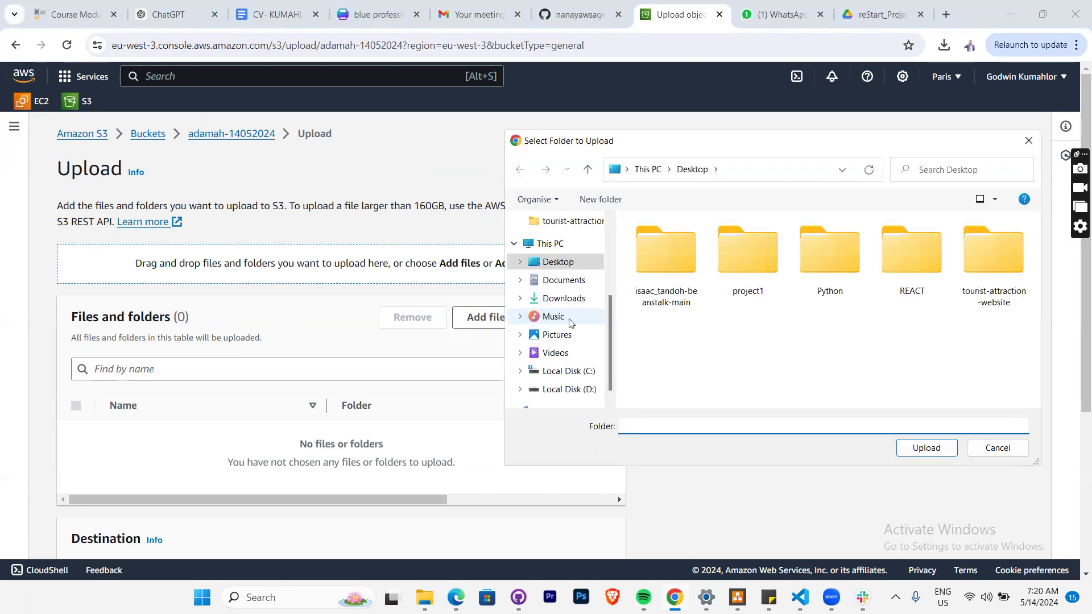
click(560, 280)
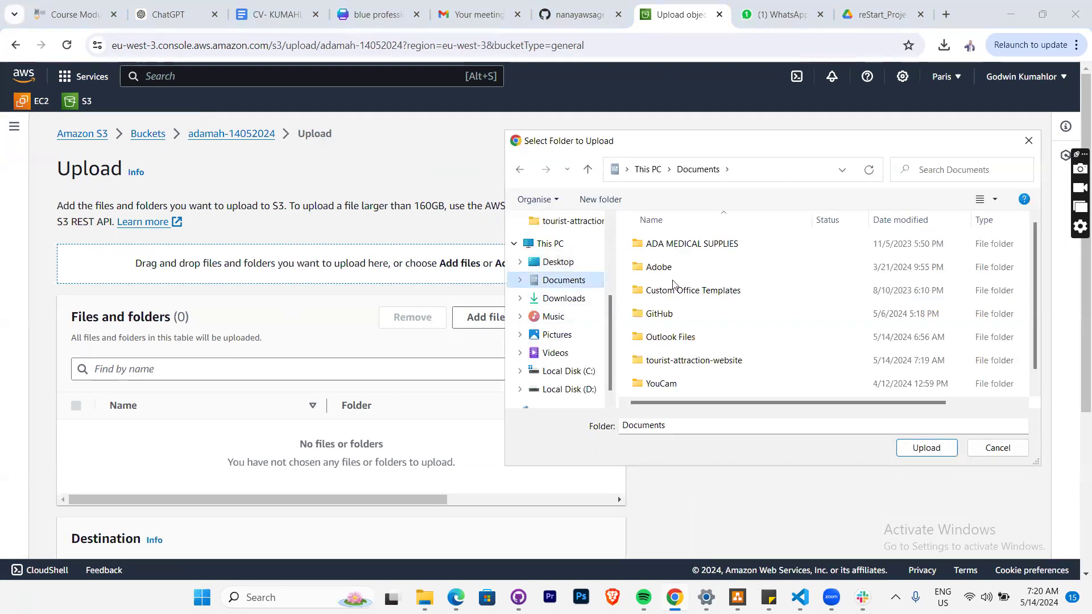
scroll(688, 293, down, 1)
click(687, 341)
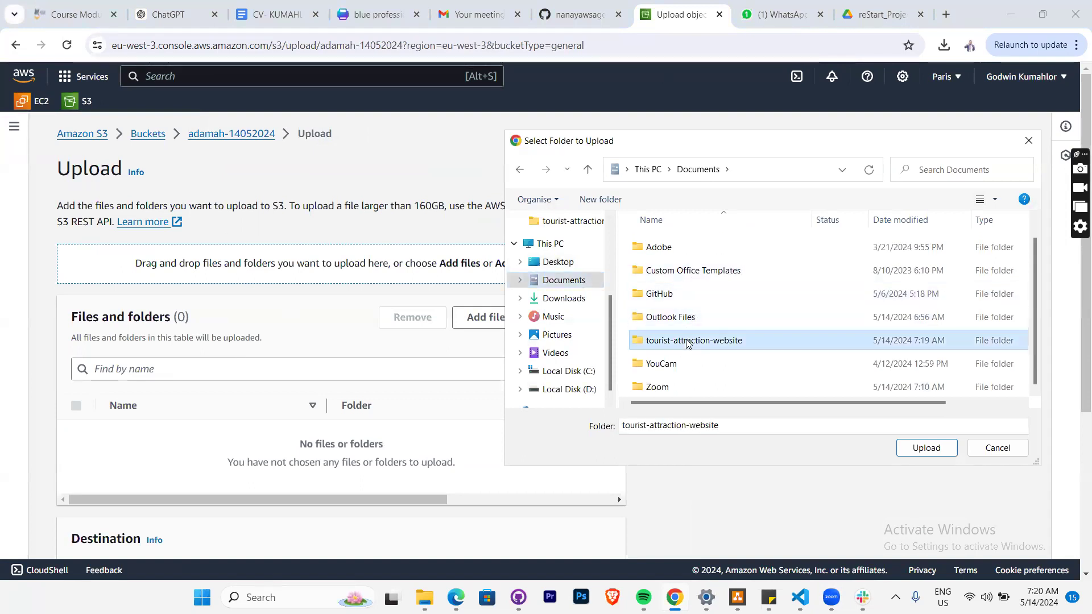
double_click(687, 341)
click(648, 245)
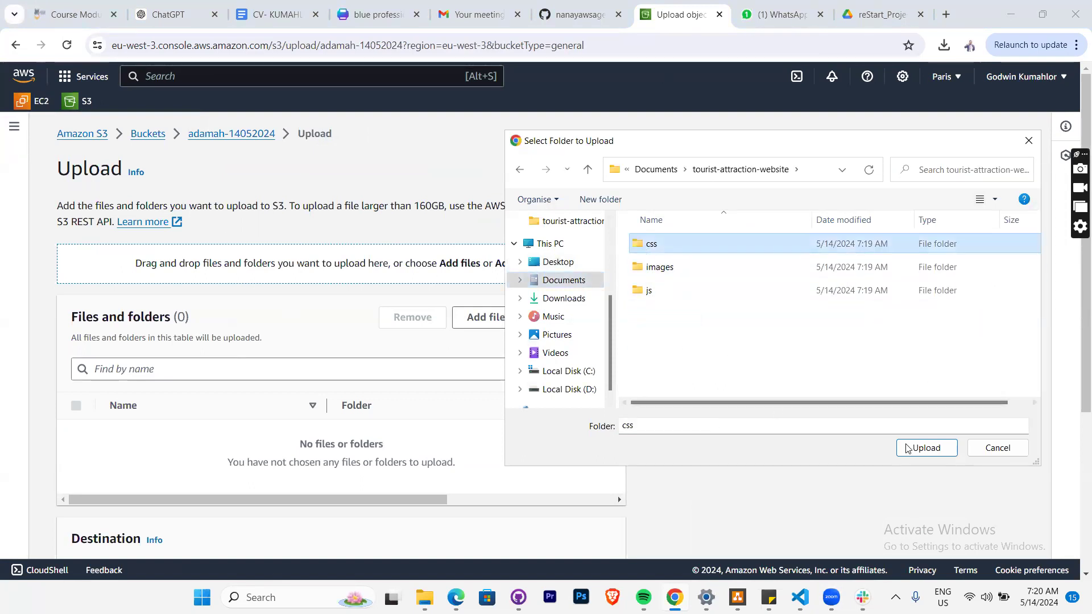
click(1001, 448)
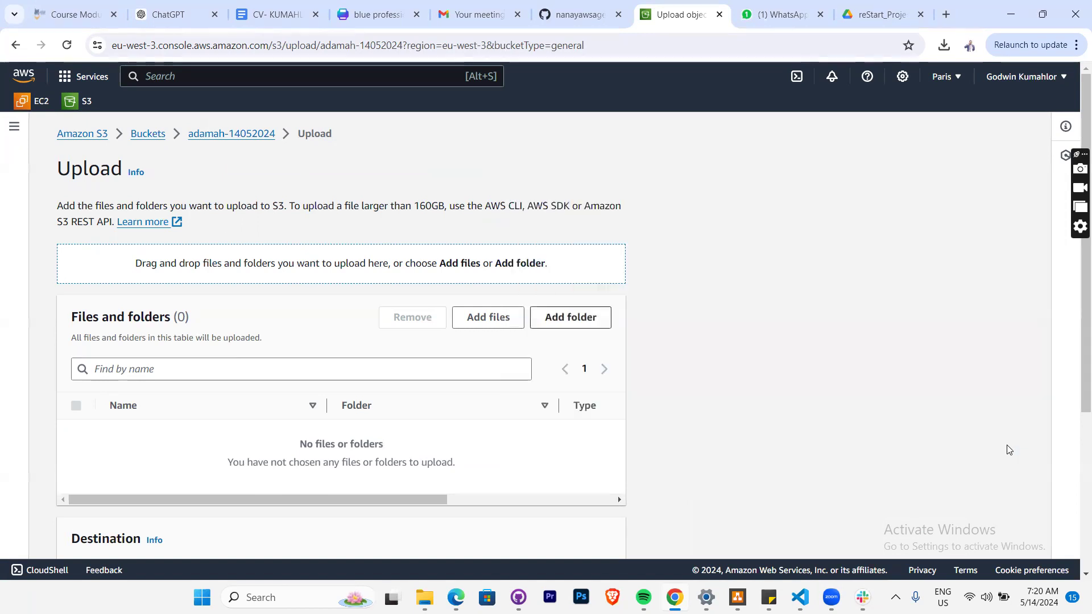
- Arrange the browser's S3 upload page and the tourist-attraction-website folder window side by side, with Slack minimized
click(1042, 11)
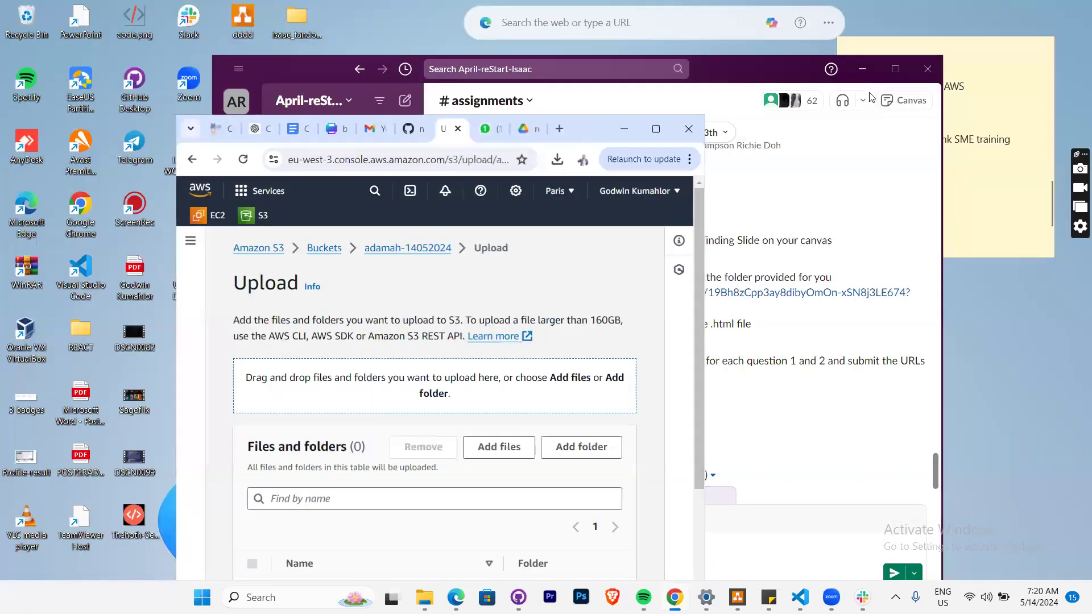
click(859, 71)
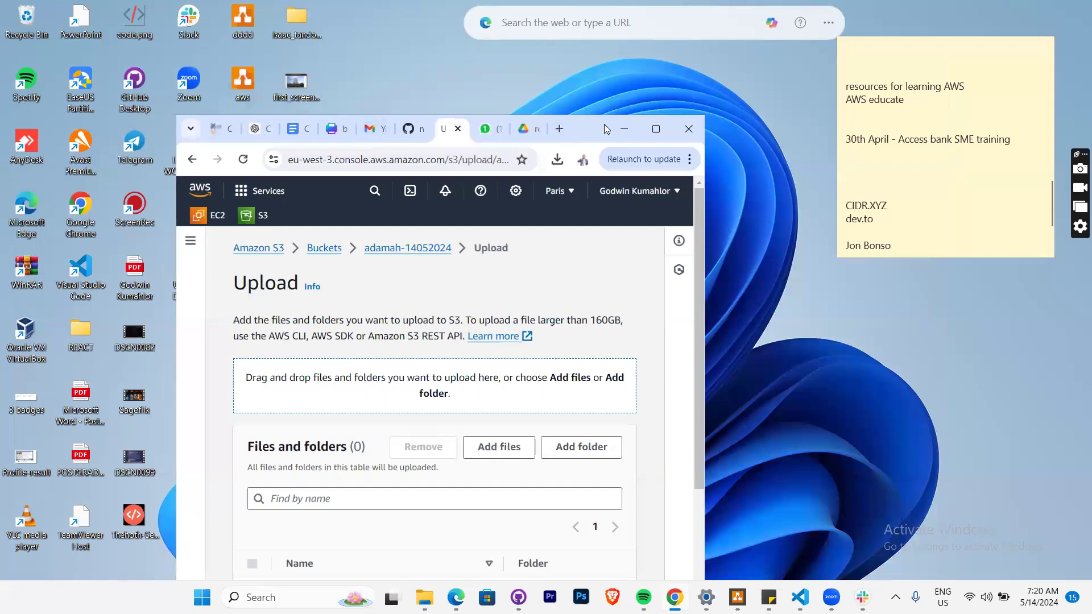
drag(606, 129, 938, 19)
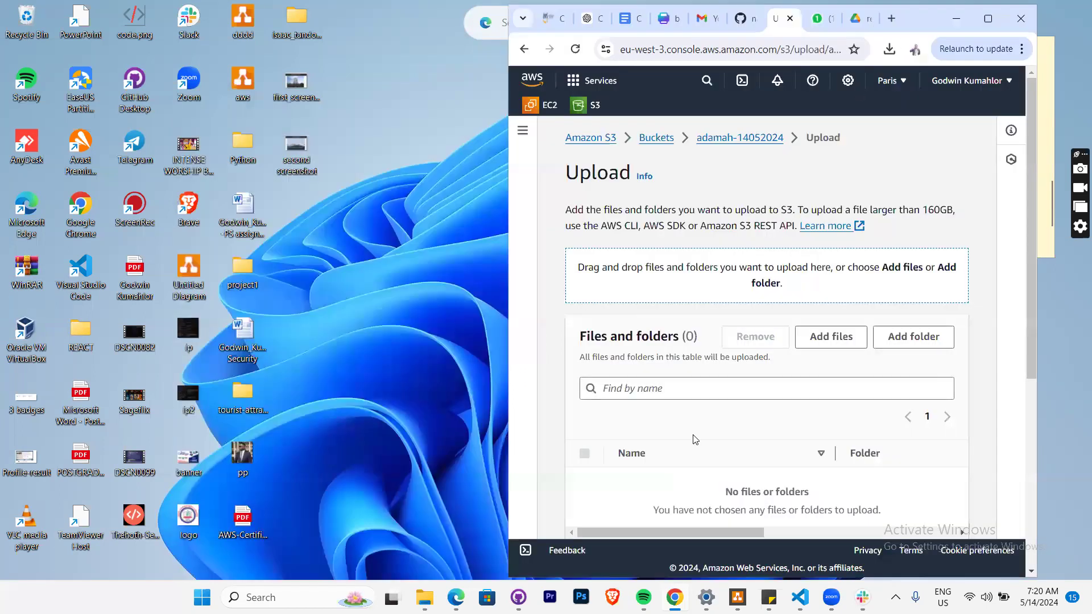
mouse_move(424, 597)
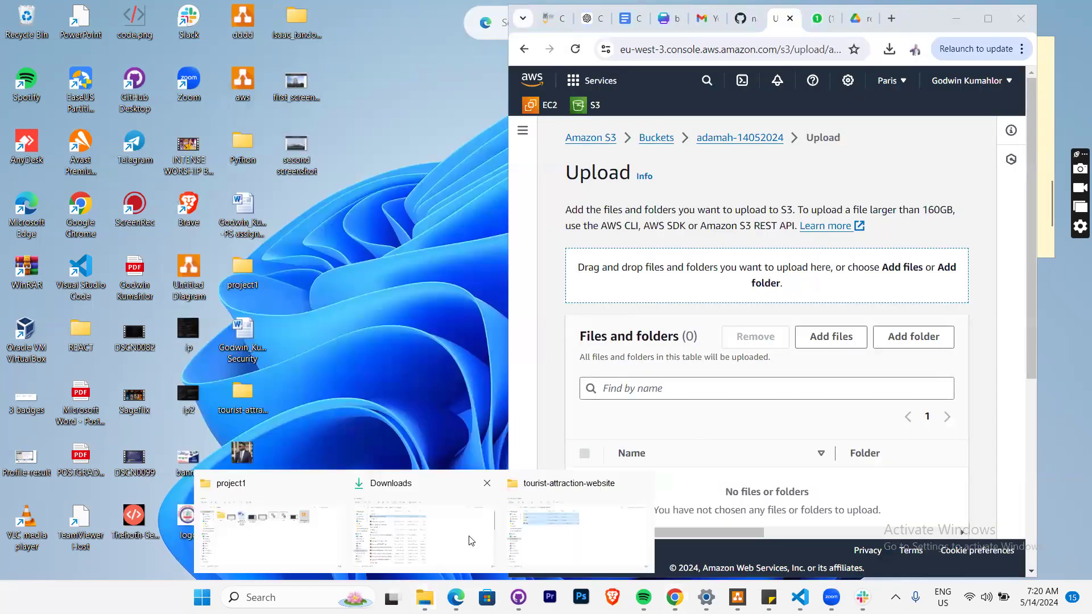
click(547, 537)
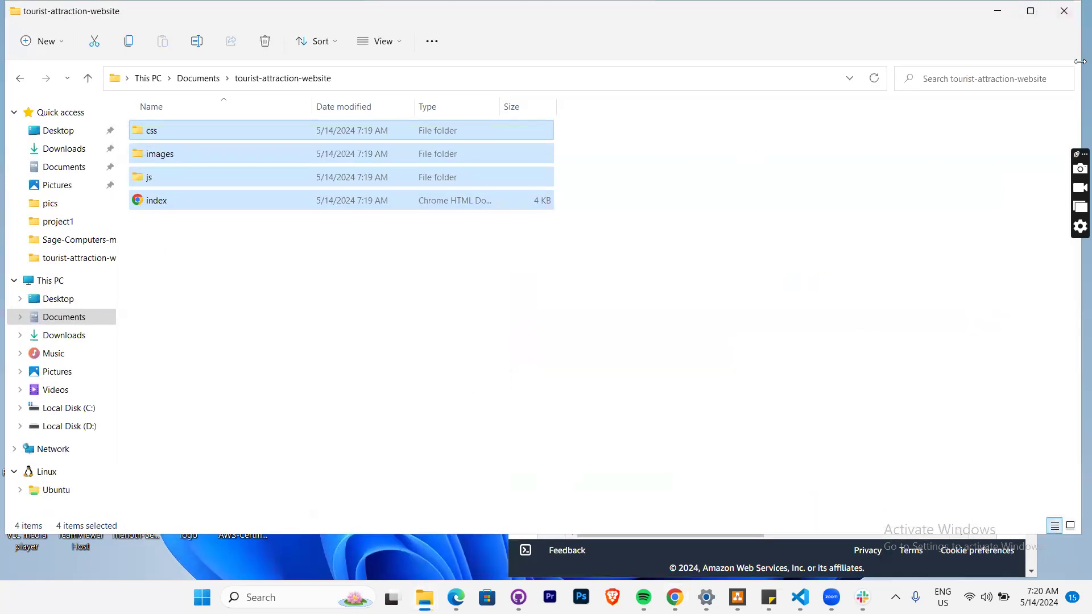
drag(1079, 61, 502, 93)
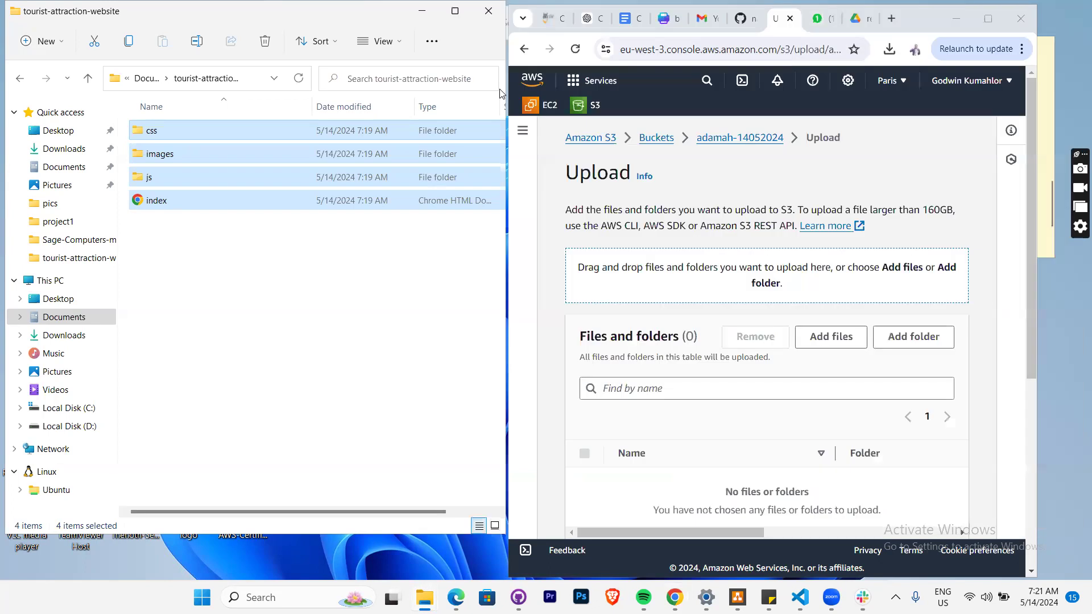
- Add the css, images and js folders and the index file to the S3 upload list, check the entries and maximize the browser
click(215, 410)
drag(203, 306, 149, 120)
drag(174, 281, 755, 312)
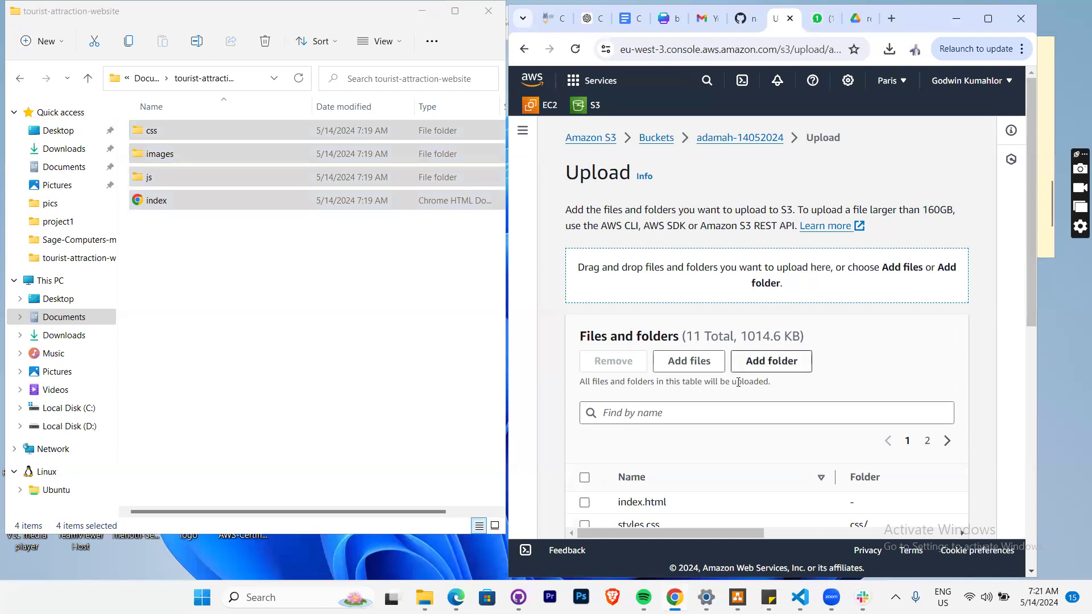
scroll(739, 392, down, 3)
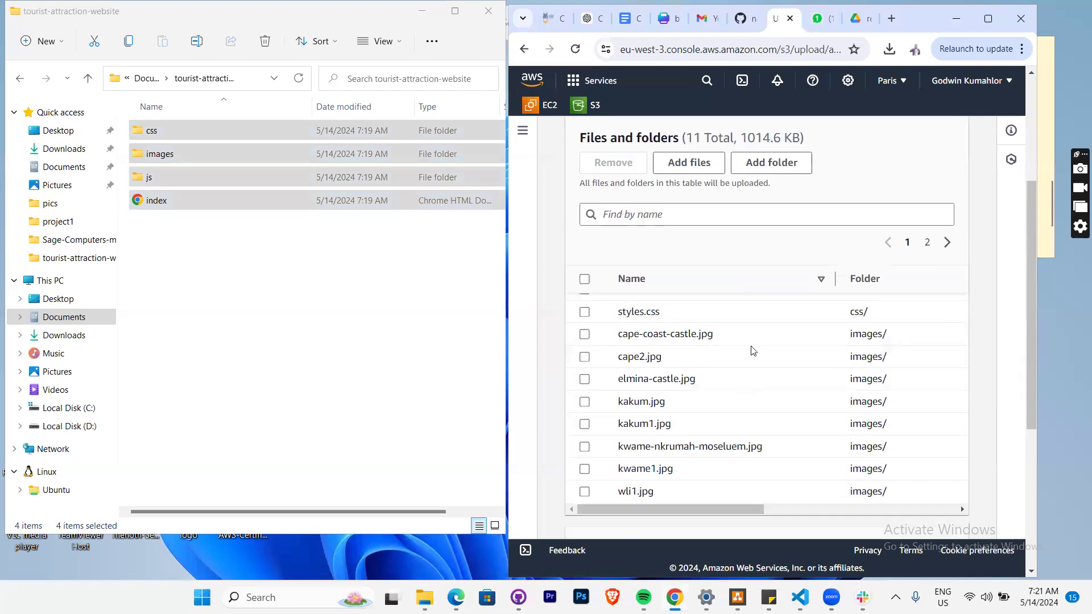
scroll(752, 350, down, 1)
scroll(750, 351, up, 3)
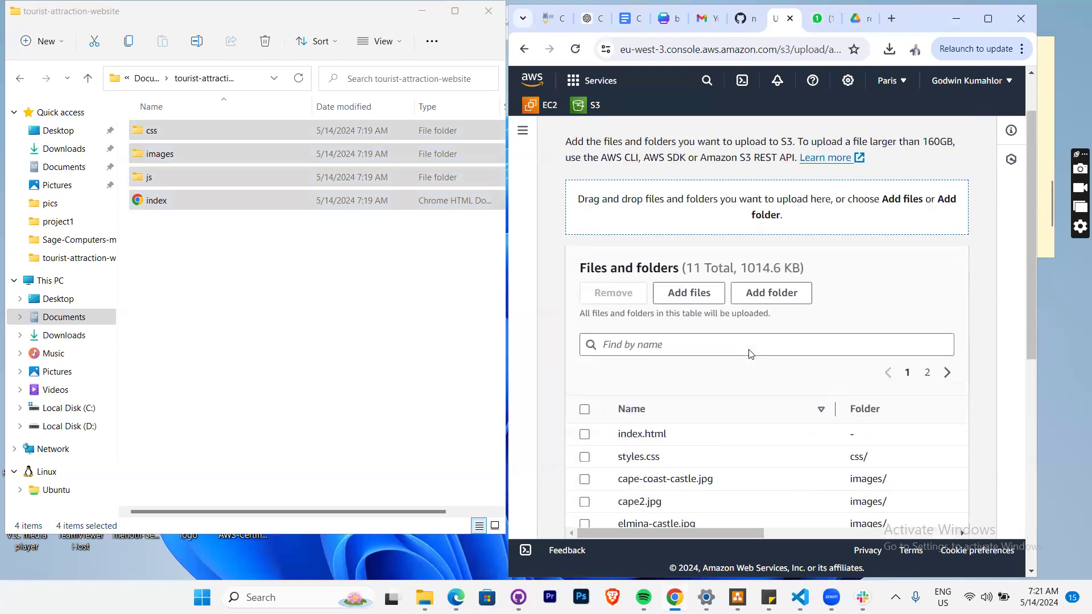
scroll(749, 353, down, 5)
scroll(750, 353, up, 3)
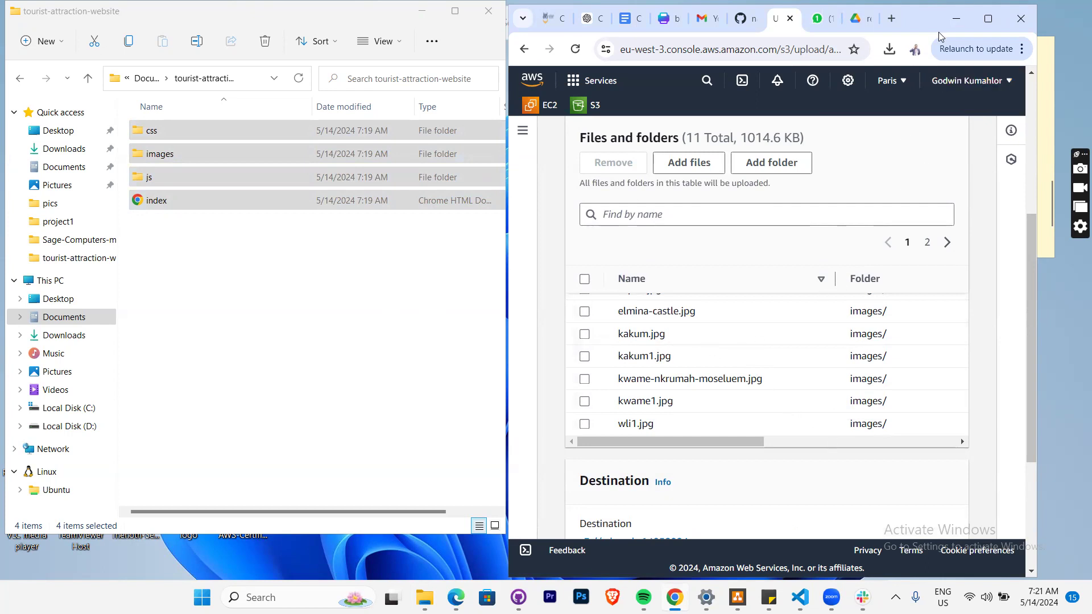
click(990, 17)
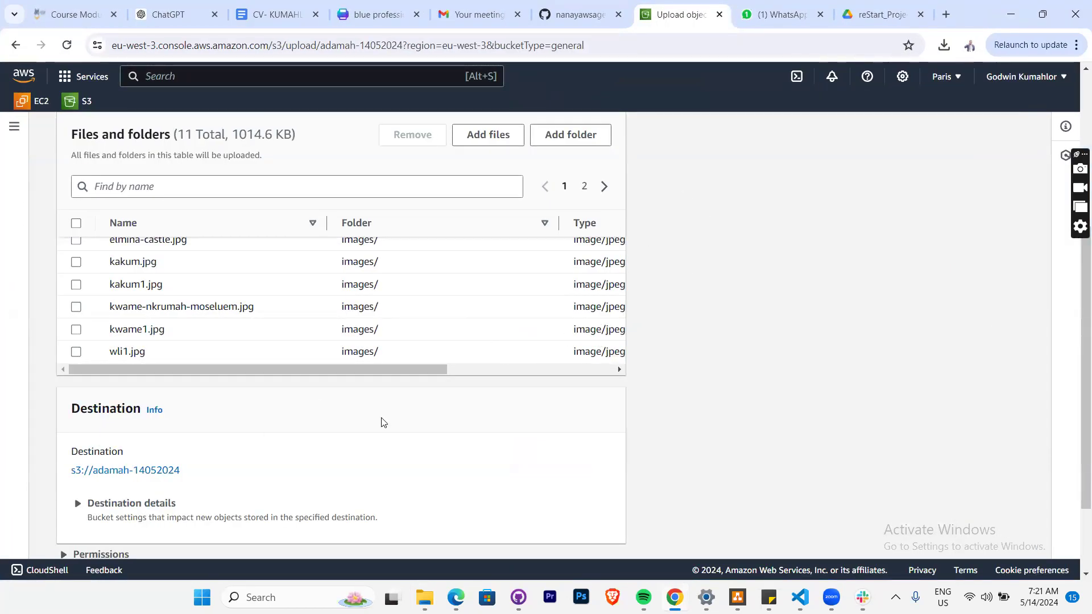
- Review the listed website files and the adamah-14052024 destination, and upload them to the bucket
scroll(438, 399, down, 1)
scroll(437, 399, down, 2)
scroll(438, 399, up, 5)
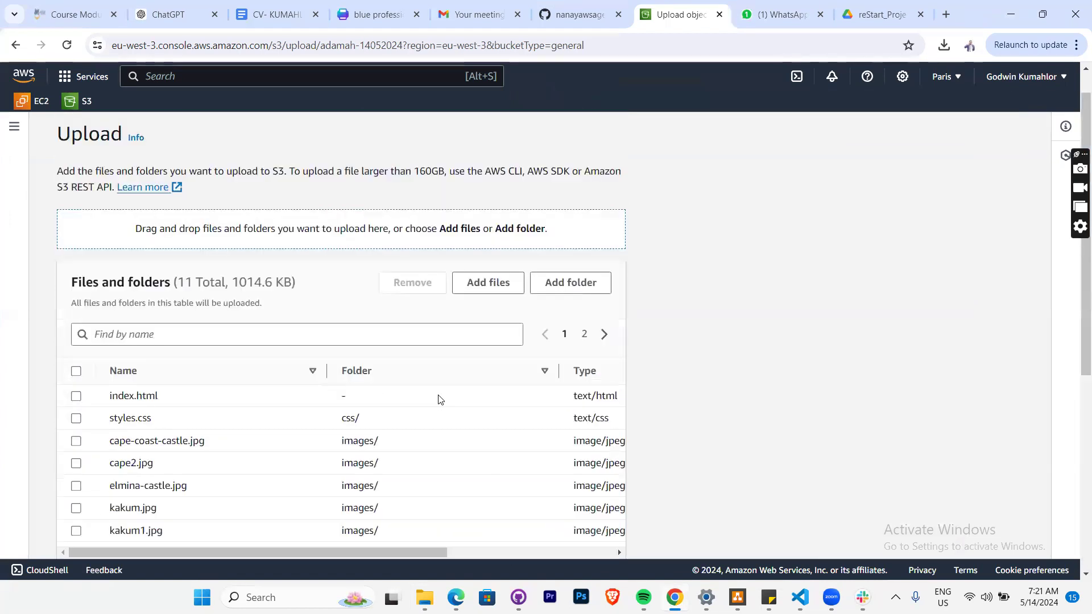
scroll(437, 399, down, 4)
scroll(270, 359, up, 4)
scroll(358, 392, down, 1)
scroll(358, 392, down, 4)
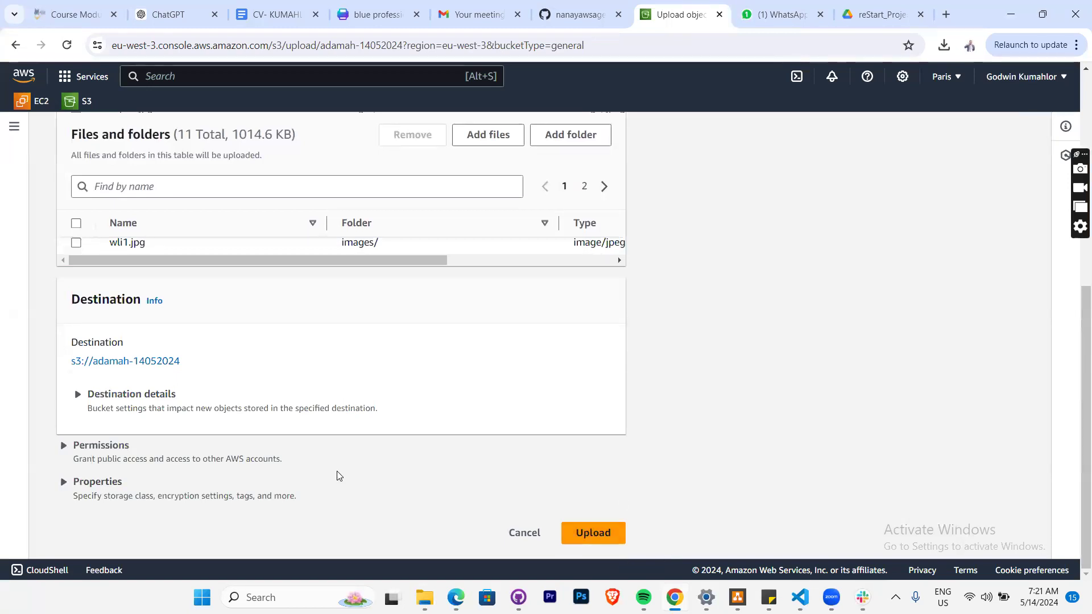
scroll(481, 420, up, 5)
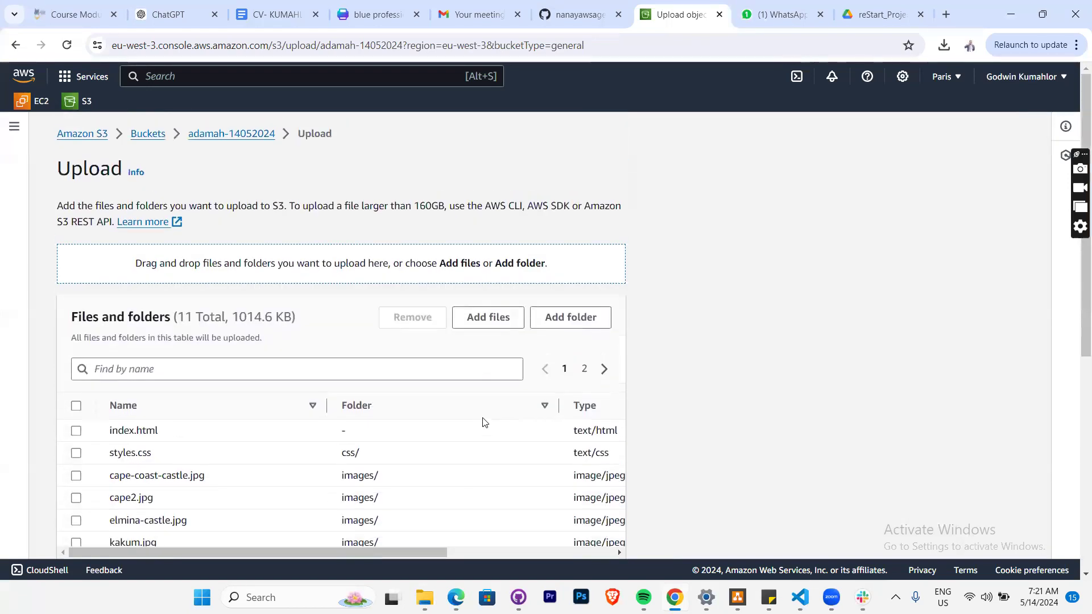
scroll(481, 420, down, 5)
click(600, 531)
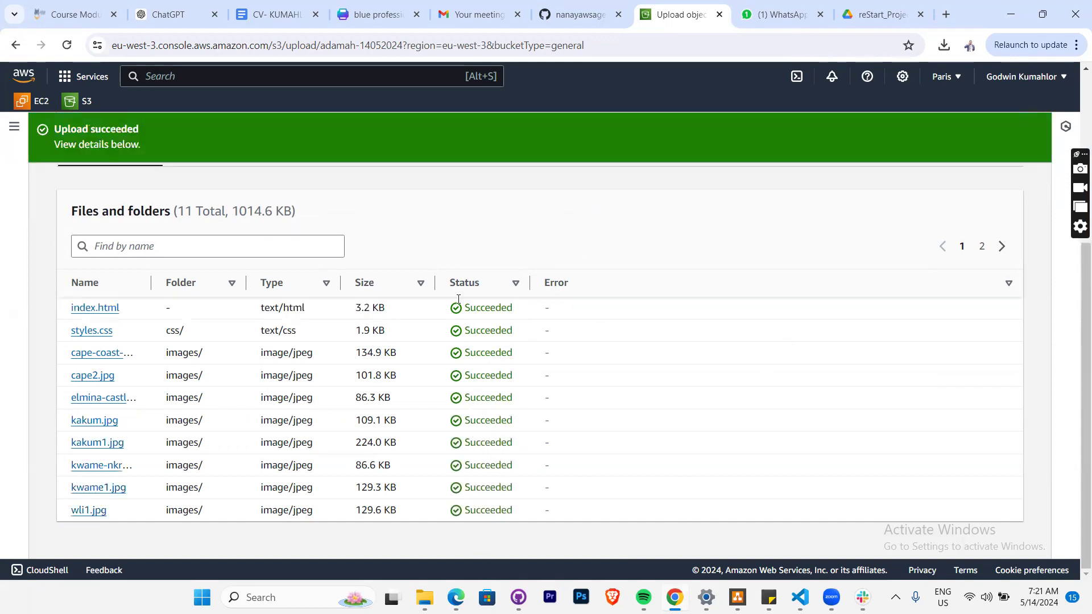
- Check the upload status of the files and open the adamah-14052024 bucket from the bucket list
scroll(385, 302, up, 5)
scroll(385, 302, down, 4)
scroll(384, 302, down, 1)
scroll(382, 305, up, 4)
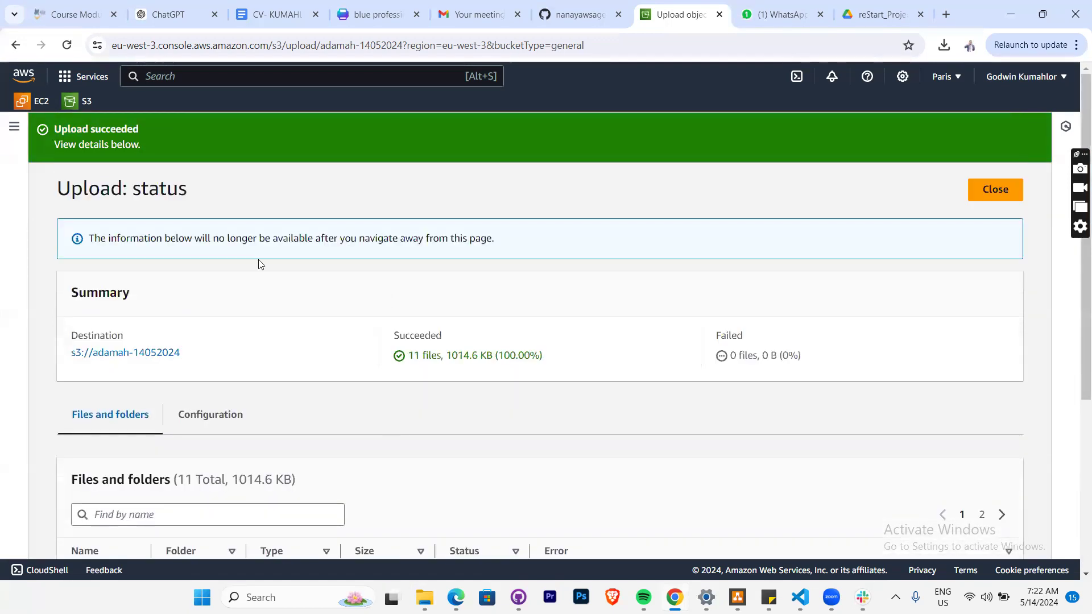
click(16, 128)
click(47, 182)
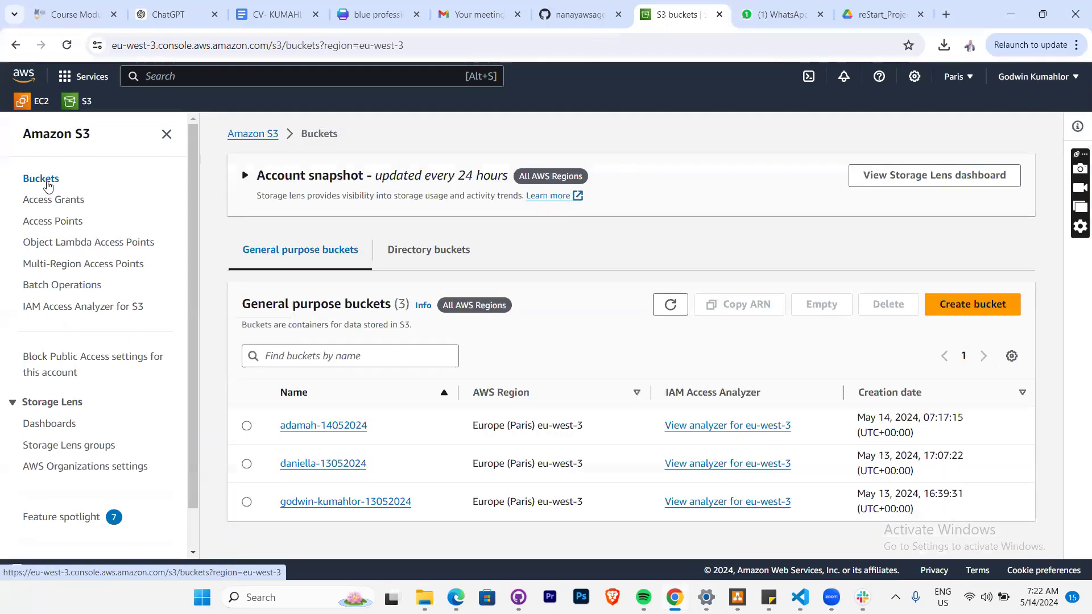
click(317, 428)
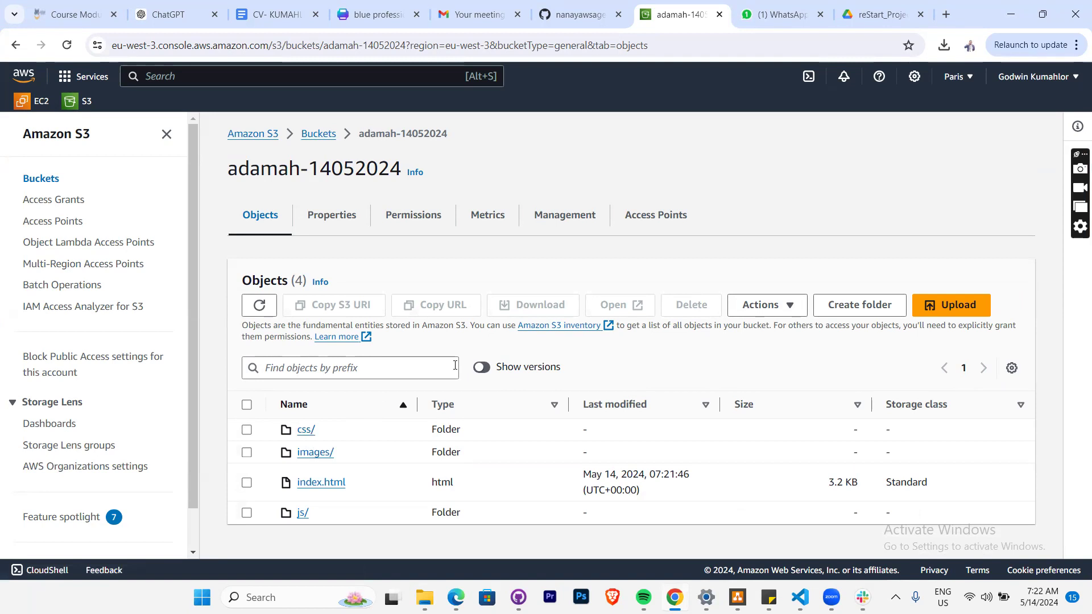
- Select the css, images and js folders and index.html in the bucket and choose to make them public using ACL
click(247, 405)
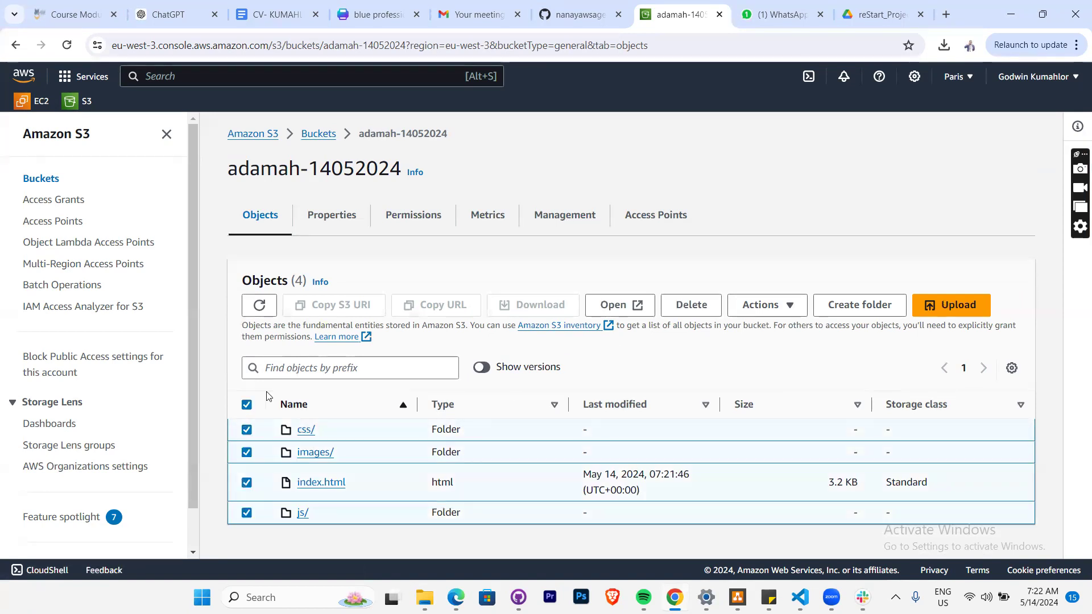
click(754, 310)
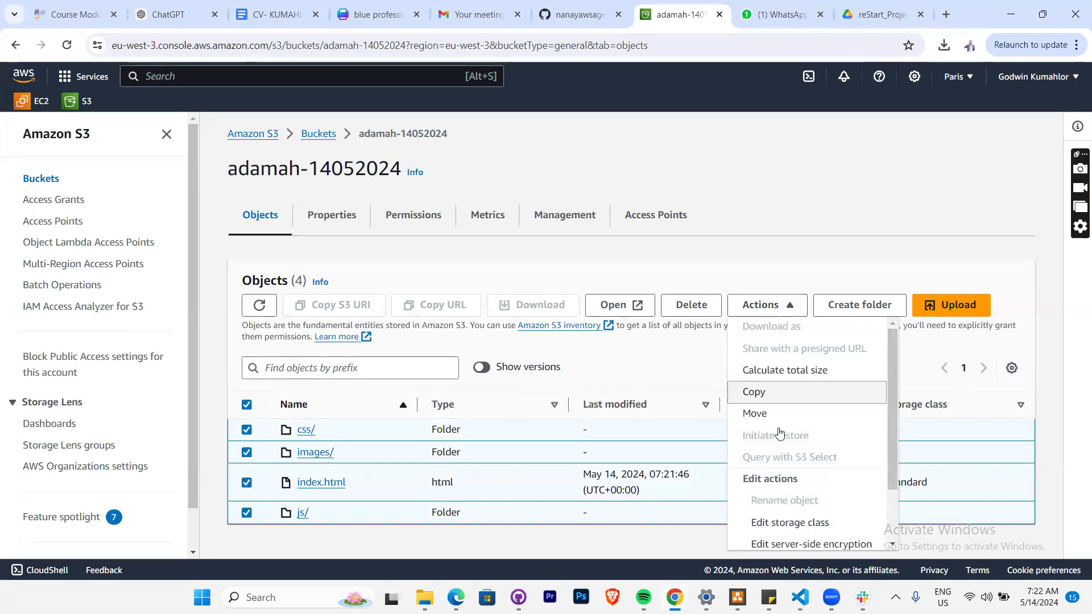
scroll(779, 477, down, 2)
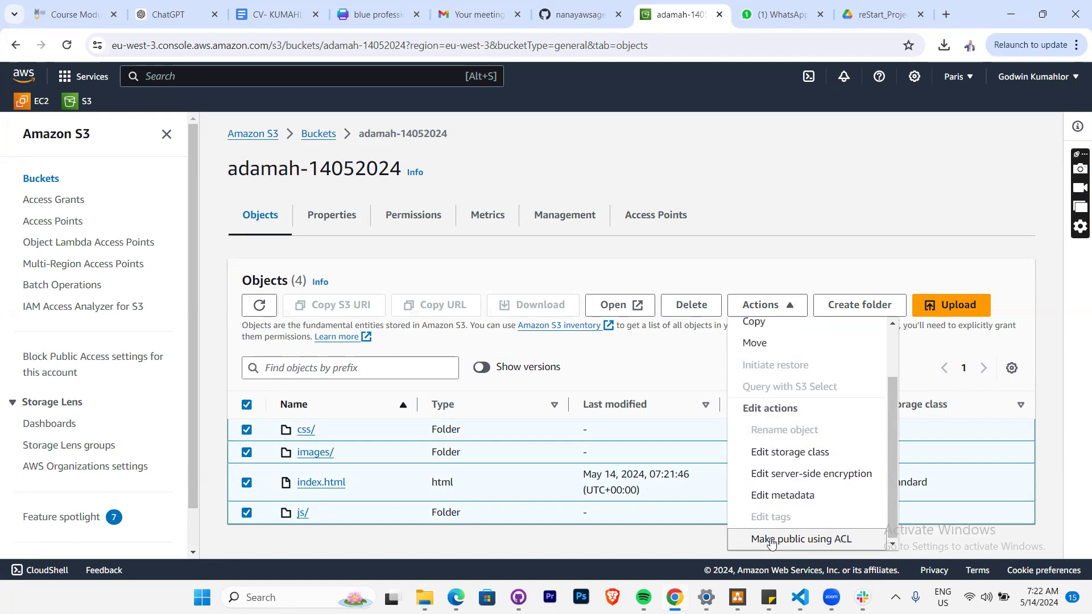
click(789, 306)
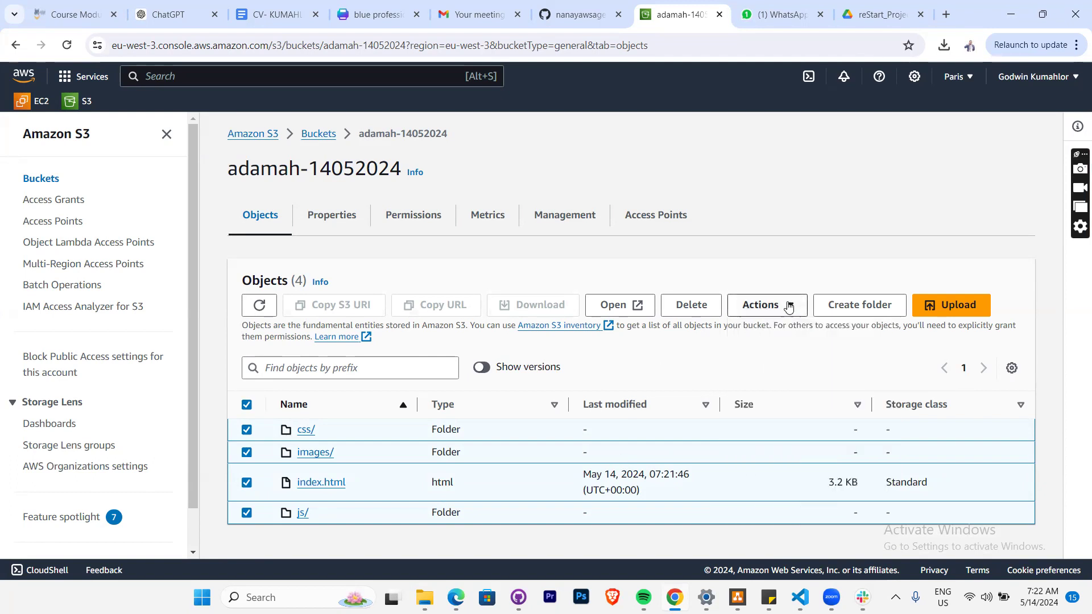
click(789, 306)
scroll(764, 511, down, 1)
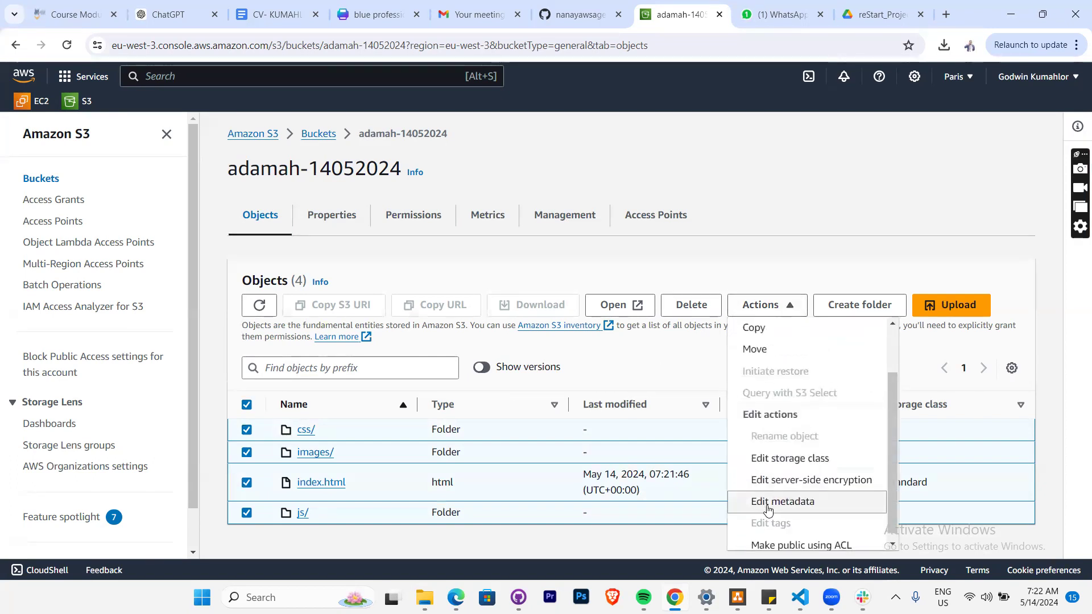
click(770, 542)
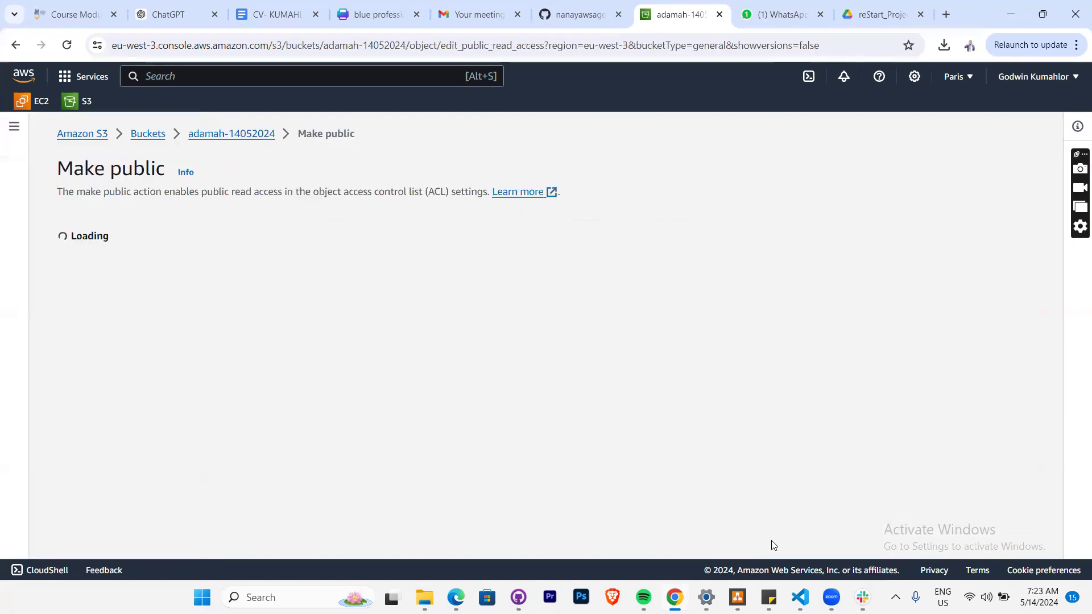
- Review the specified objects, confirm making them public and close the status page
scroll(348, 382, down, 1)
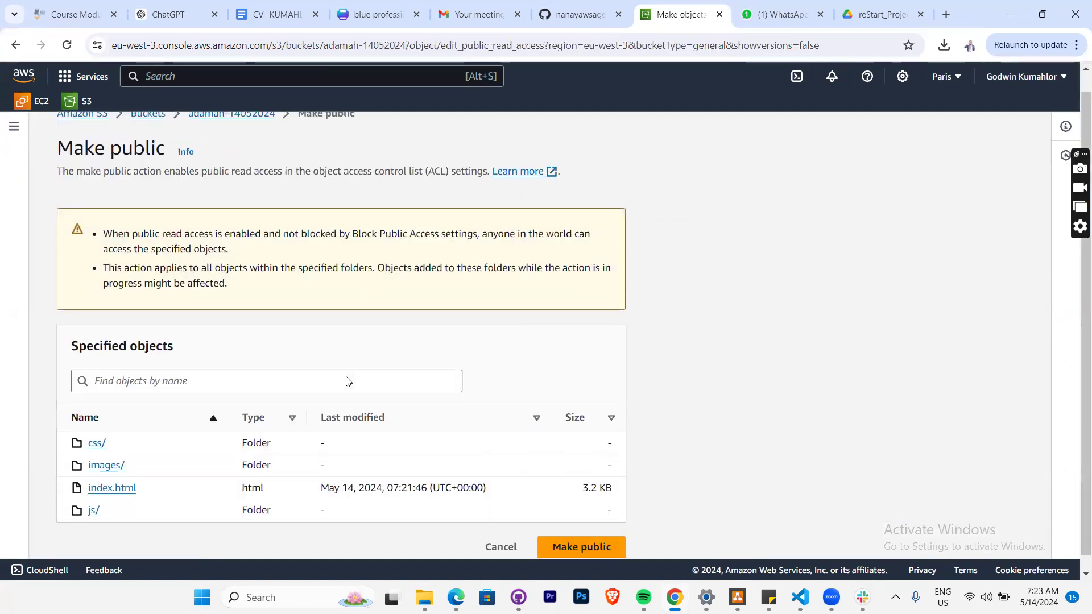
scroll(500, 261, up, 1)
scroll(495, 265, down, 1)
click(581, 533)
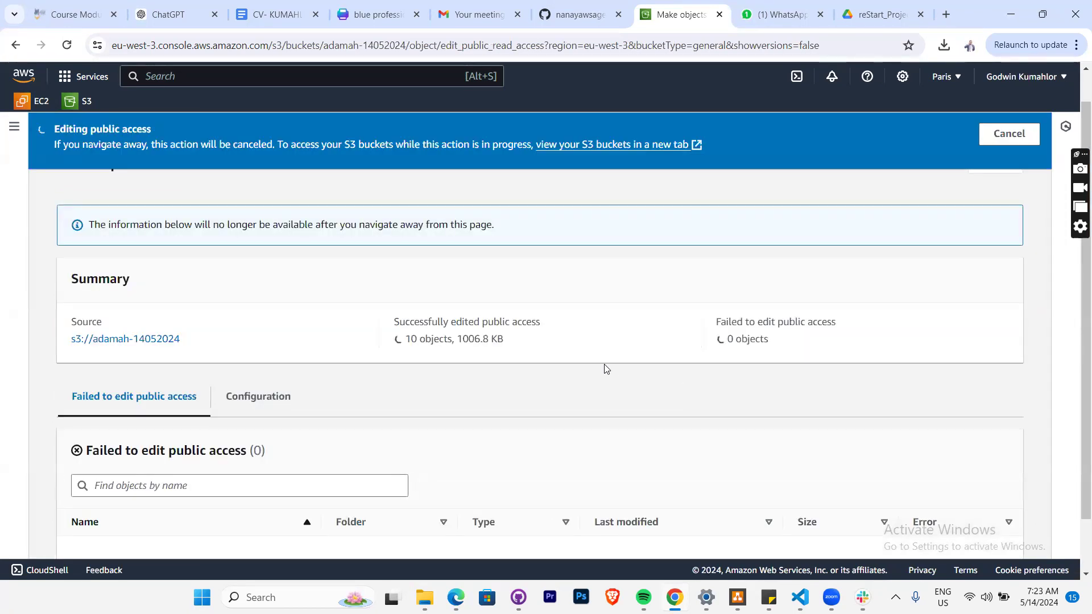
scroll(606, 370, up, 1)
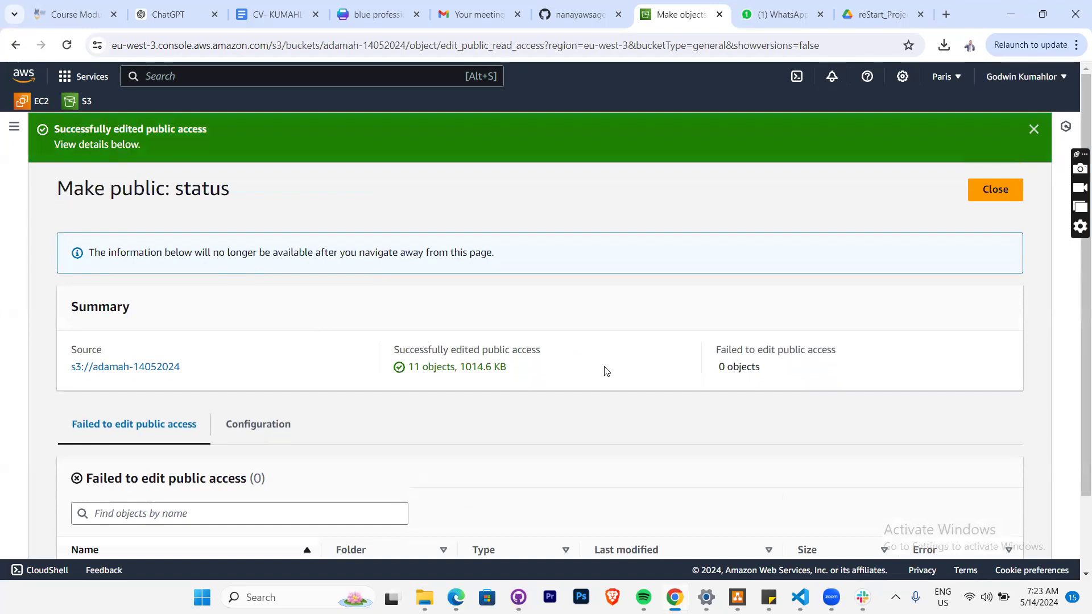
click(1011, 193)
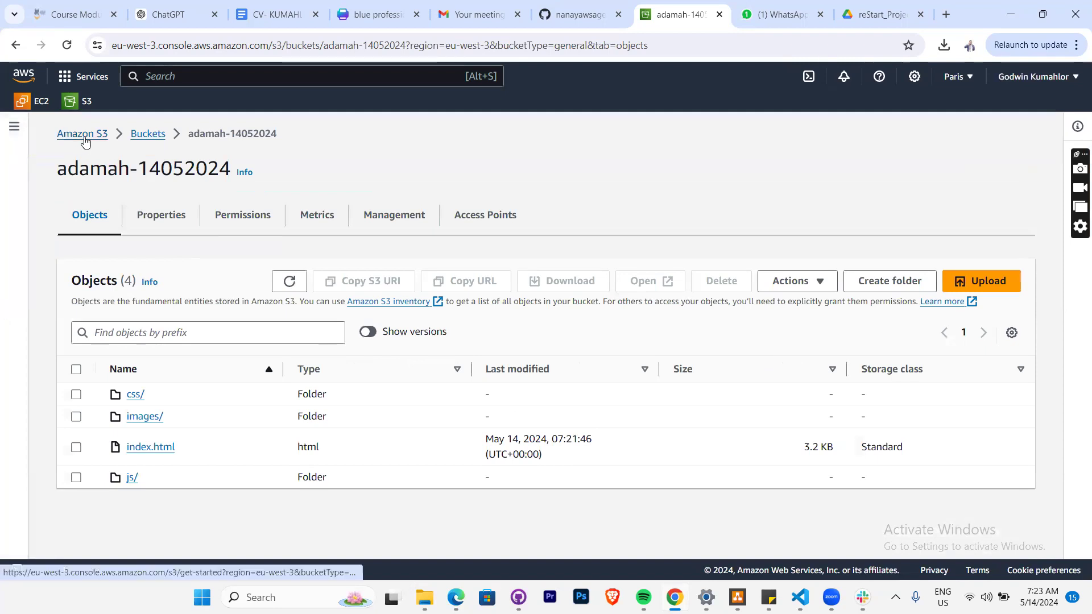
- Reopen the adamah-14052024 bucket from the bucket list and find the static website hosting section in its properties
click(142, 136)
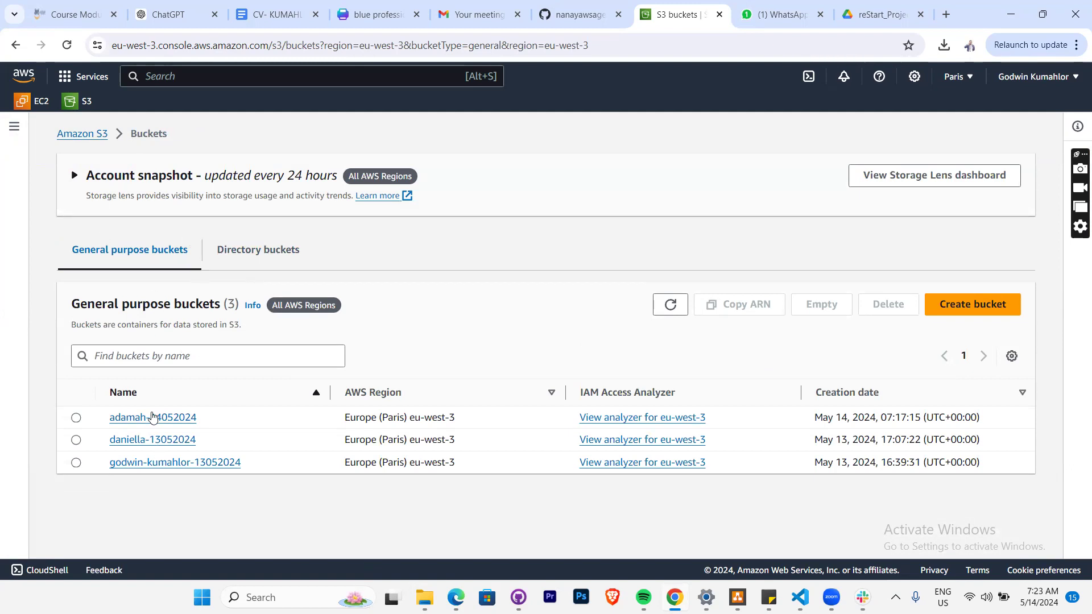
click(153, 417)
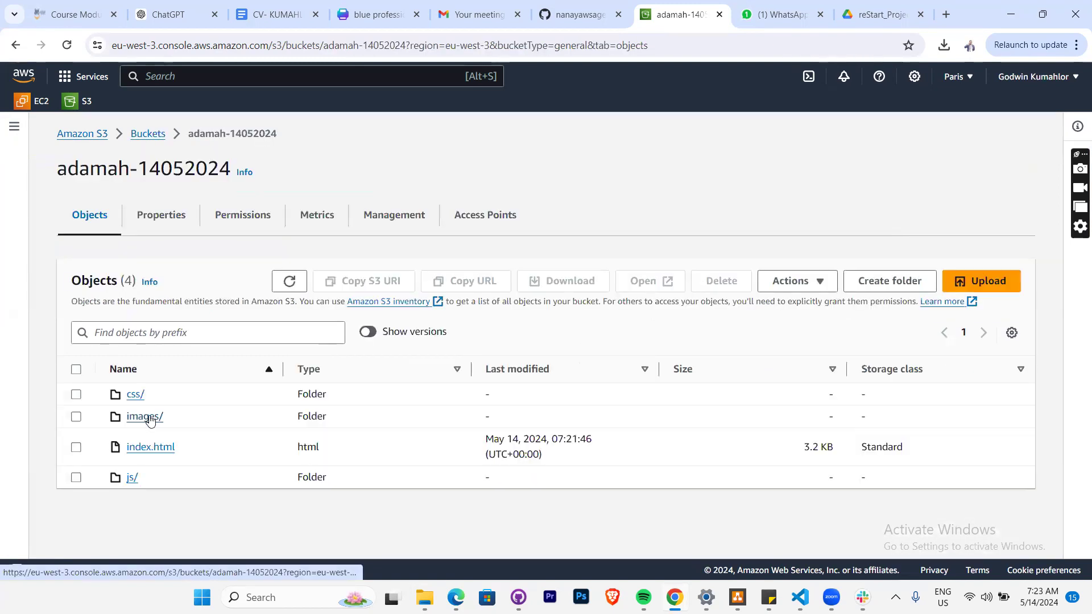
click(142, 216)
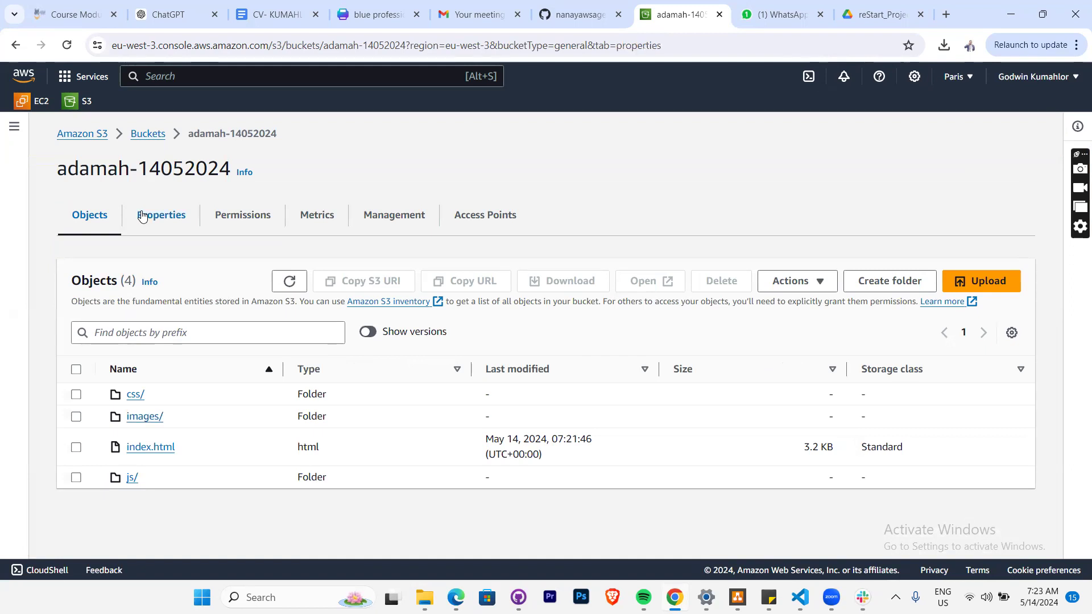
scroll(207, 317, down, 10)
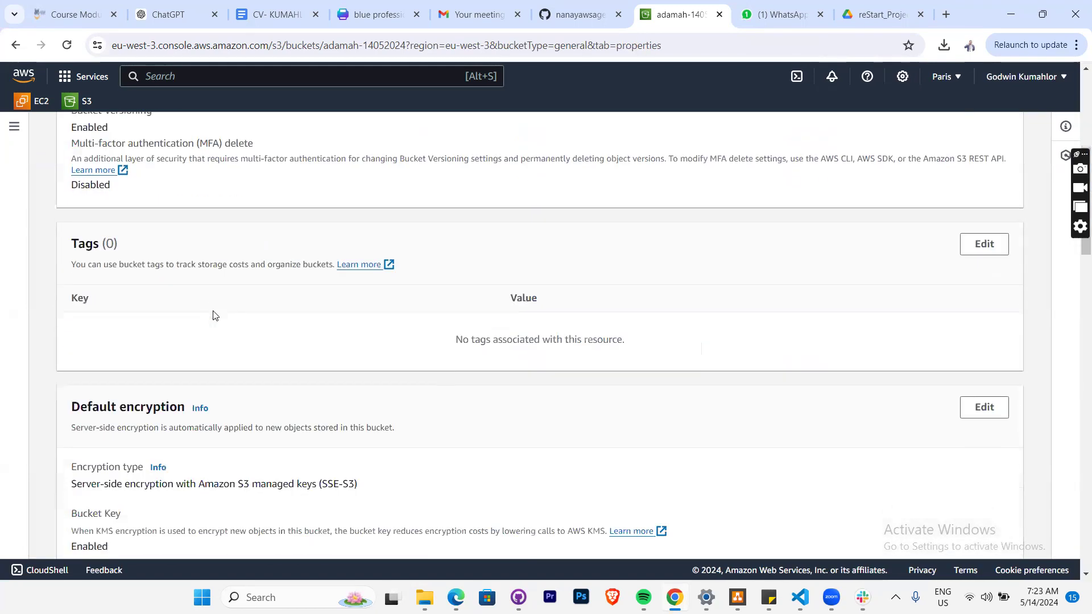
scroll(214, 316, down, 13)
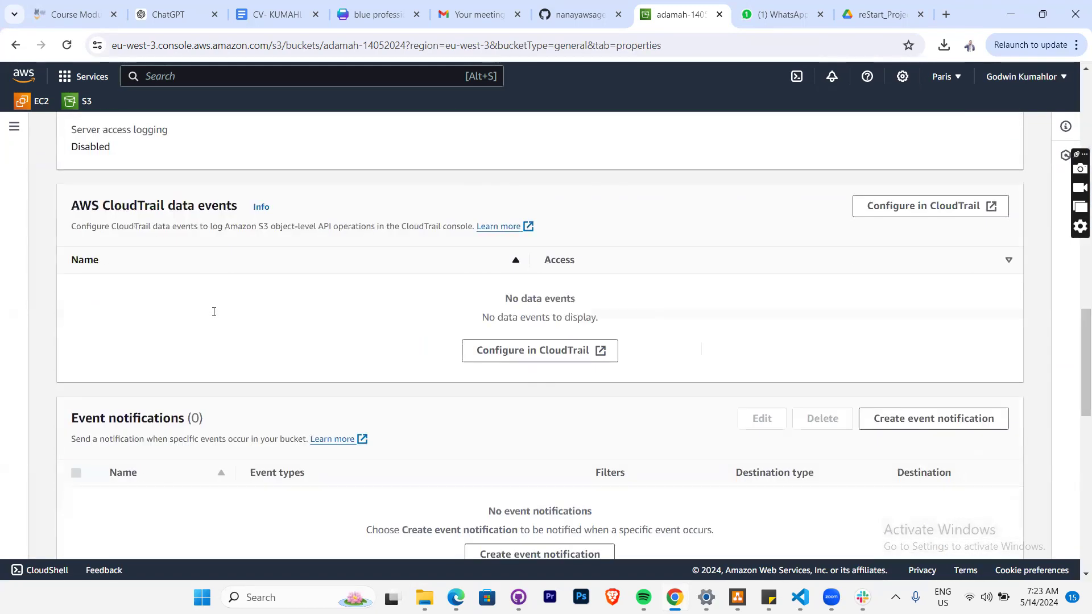
scroll(214, 316, down, 3)
scroll(213, 316, down, 3)
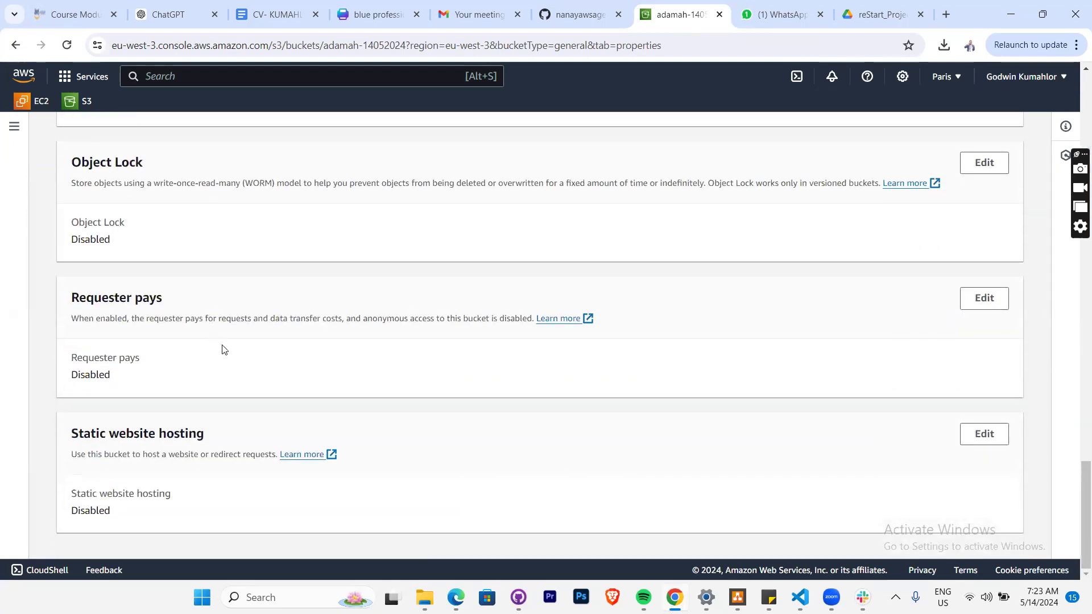
scroll(160, 432, up, 20)
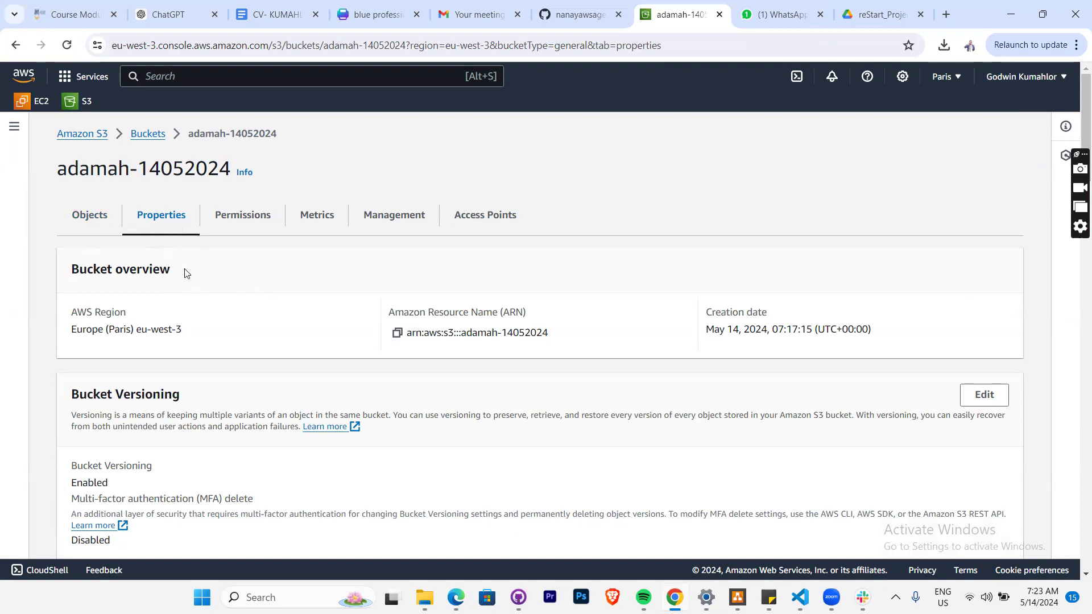
scroll(184, 273, down, 15)
scroll(185, 273, down, 15)
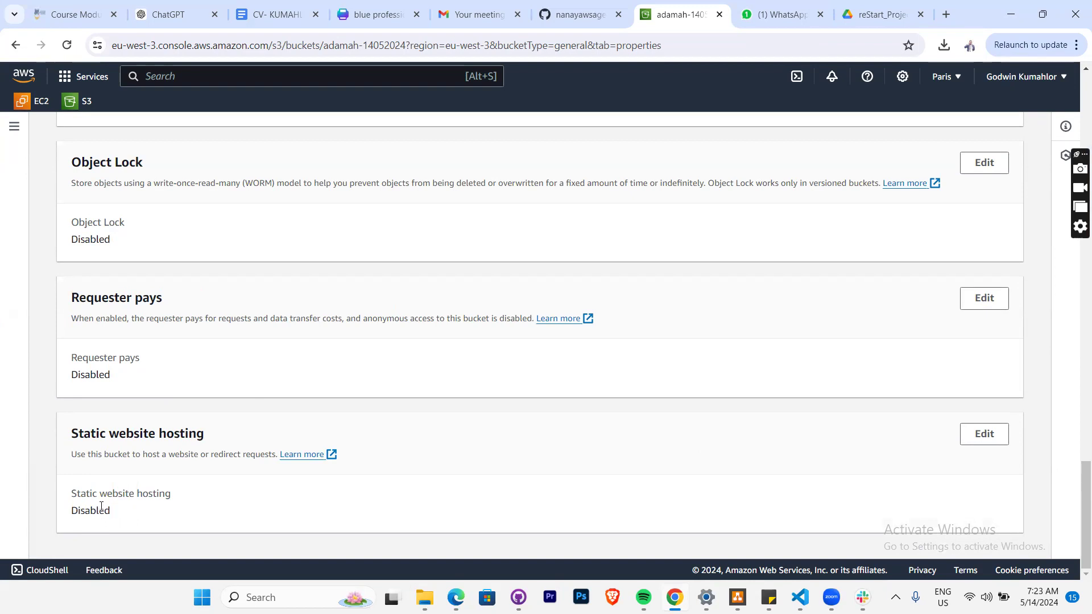
- Open the static website hosting settings for editing and enable hosting for the bucket
click(982, 433)
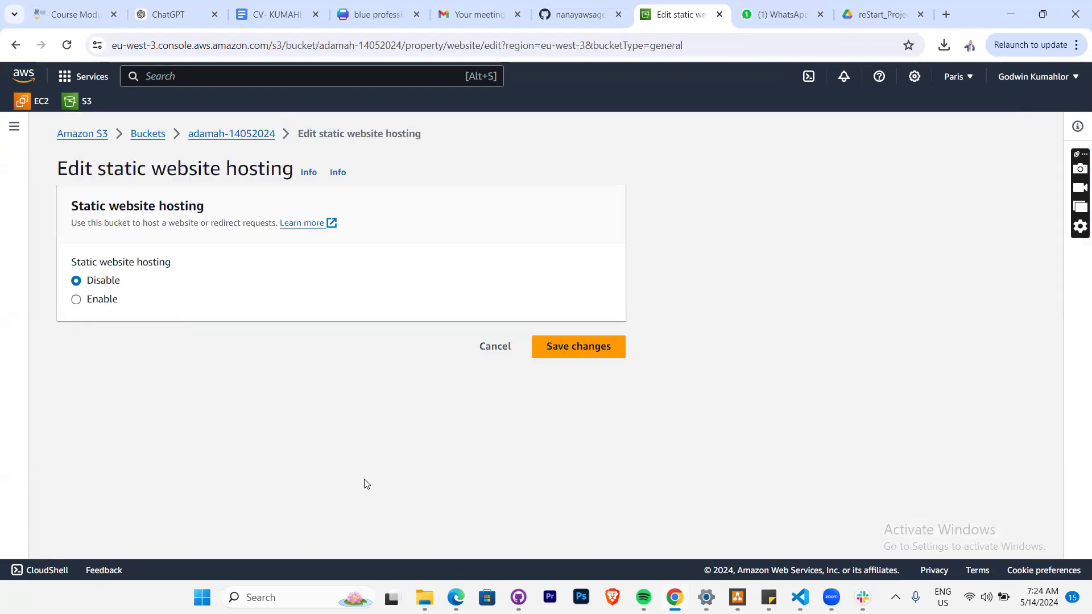
click(91, 303)
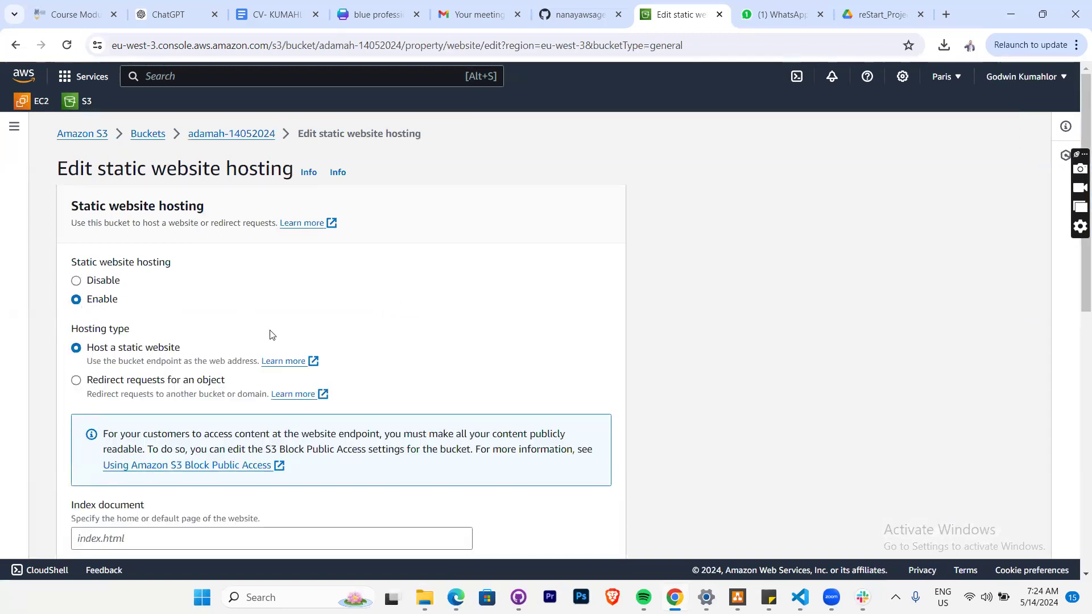
scroll(269, 335, down, 8)
scroll(269, 336, up, 4)
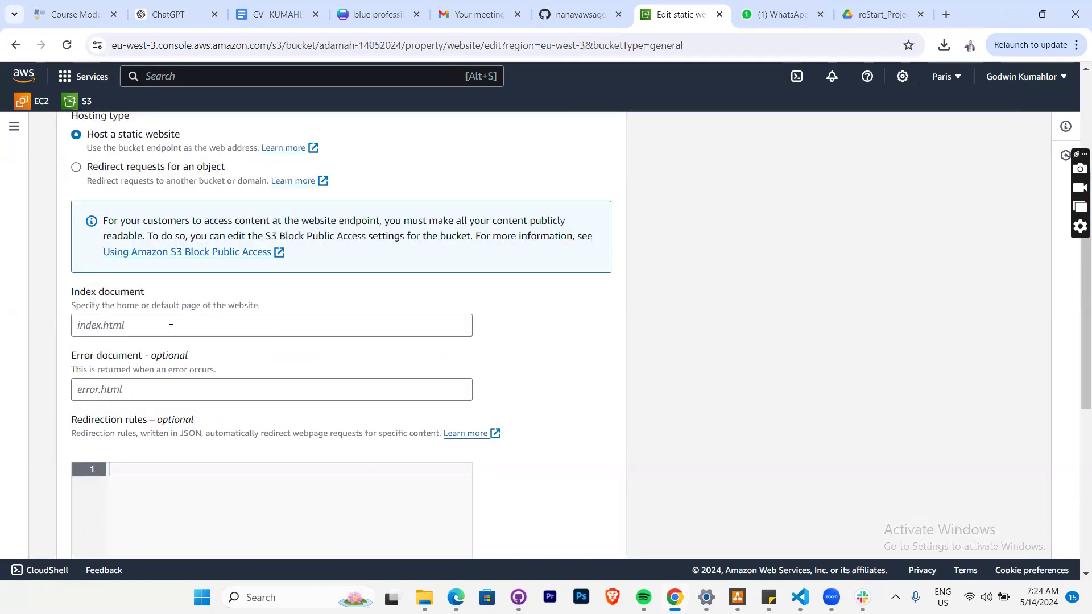
- Set the index document of the static website to index.html
click(171, 329)
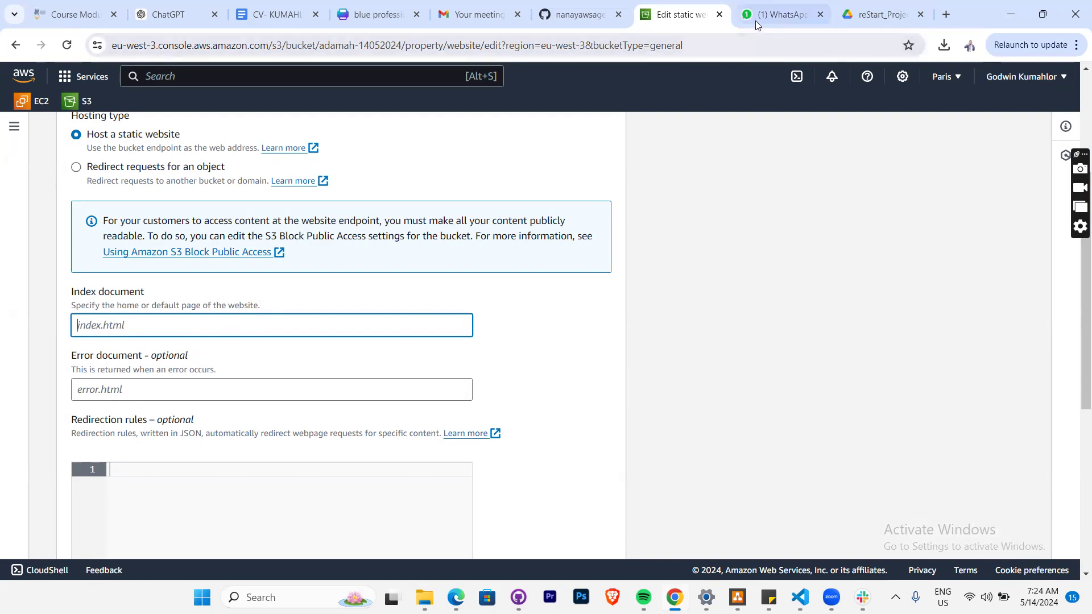
mouse_move(755, 21)
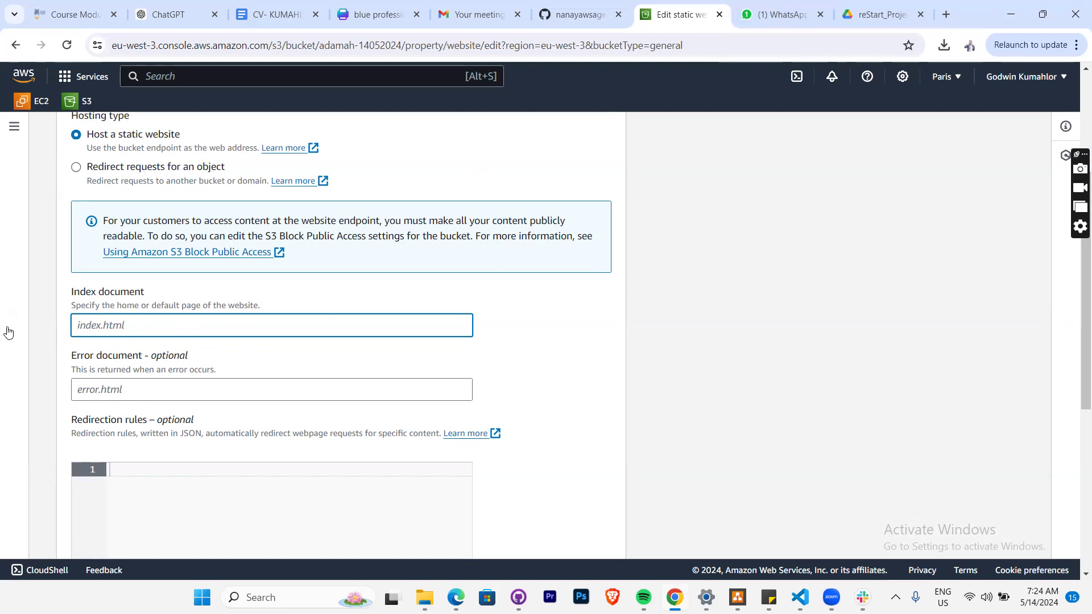
text(inde)
text(x.html)
scroll(215, 392, down, 2)
scroll(215, 390, up, 1)
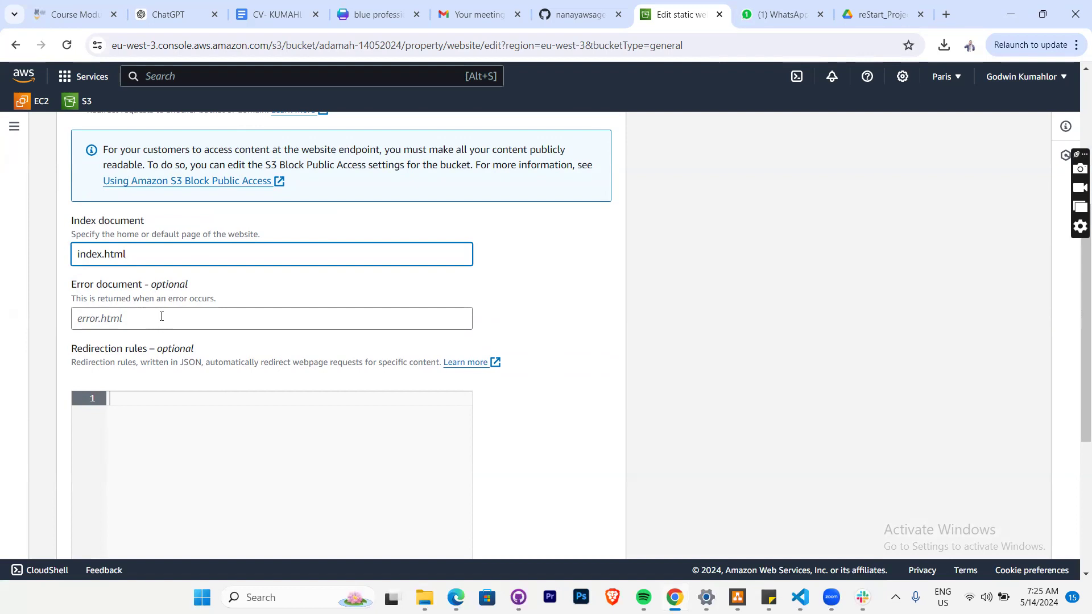
- Review the remaining optional hosting settings, leave them empty and save the static website hosting changes
scroll(167, 318, down, 3)
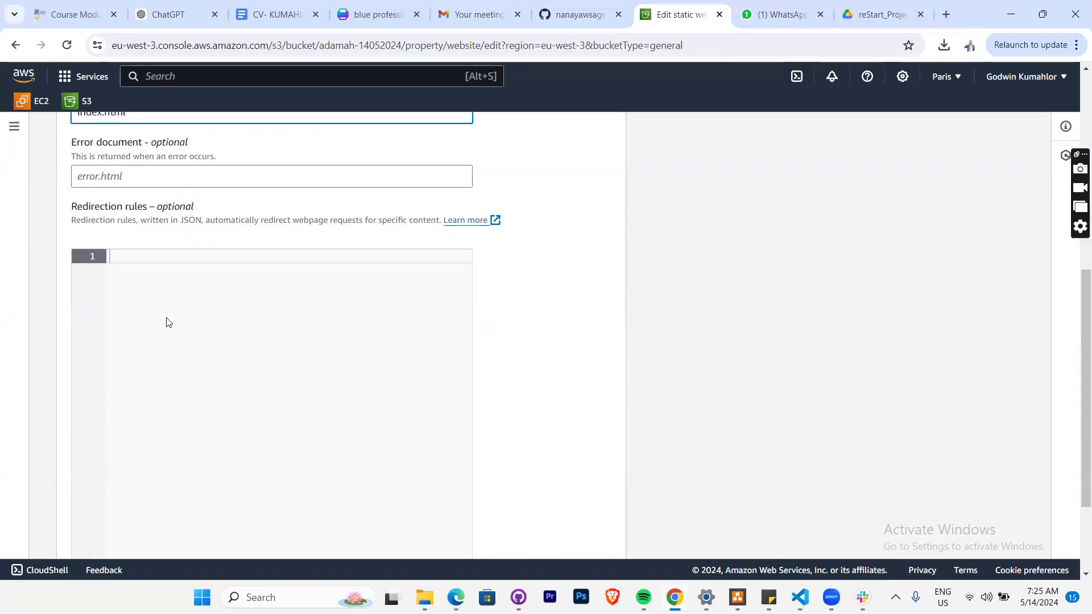
scroll(168, 319, down, 3)
scroll(169, 318, up, 6)
scroll(169, 319, down, 4)
scroll(169, 321, down, 3)
scroll(638, 429, up, 6)
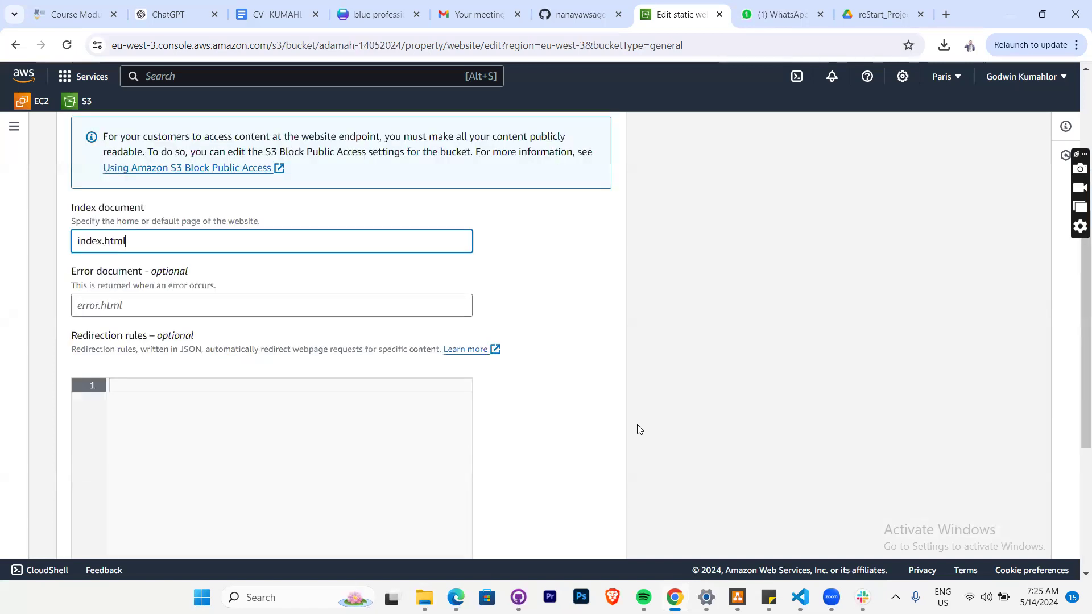
scroll(638, 428, down, 6)
click(559, 534)
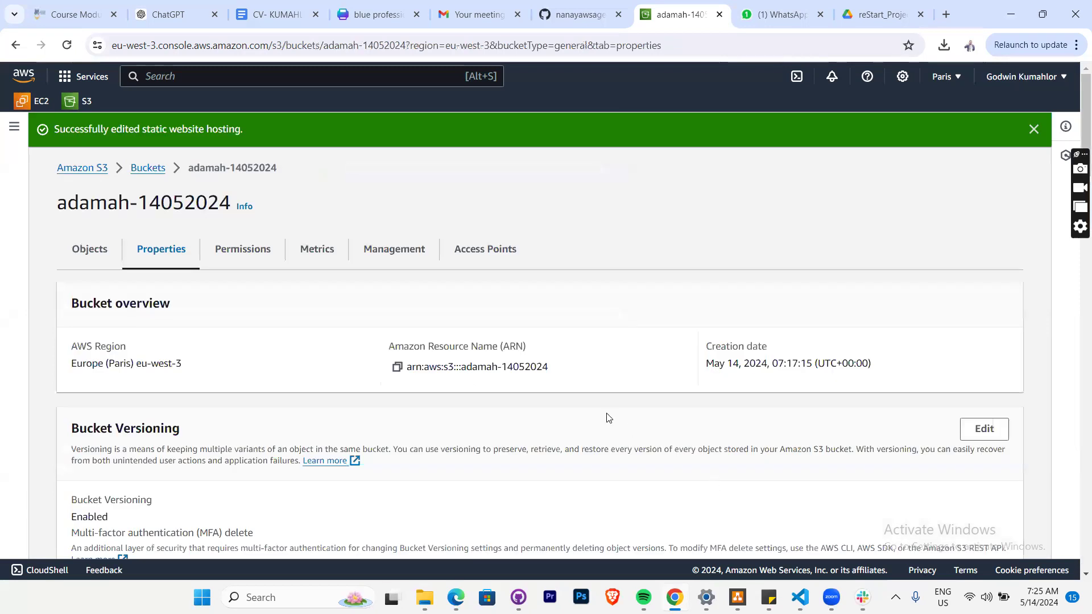
- Copy the bucket website endpoint from the static website hosting section and open it in a new browser tab
scroll(608, 416, down, 15)
scroll(607, 416, down, 20)
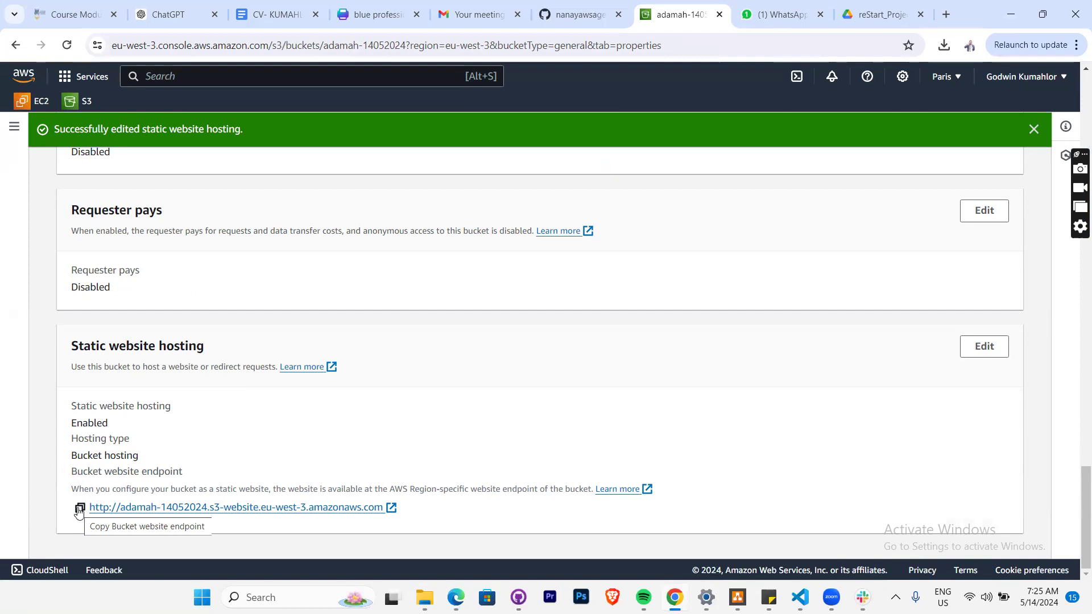
click(79, 509)
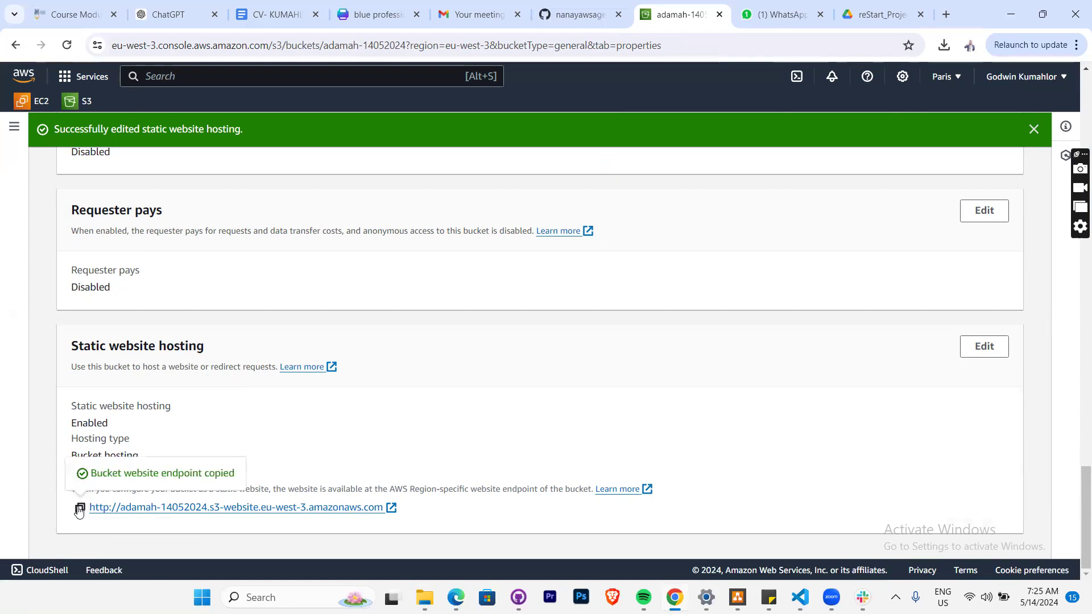
click(881, 14)
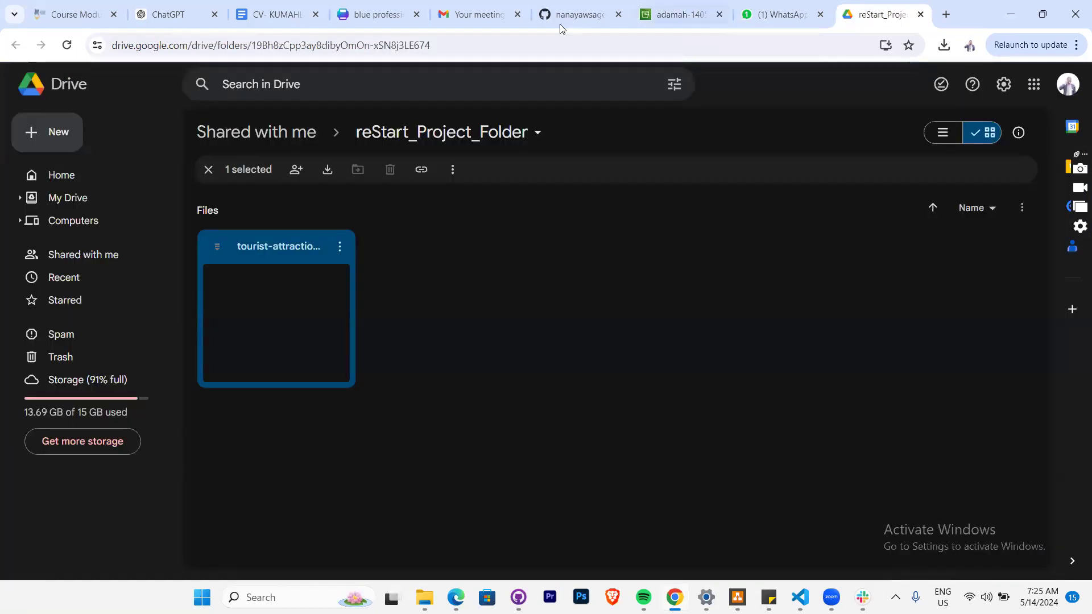
key(ctrl+t)
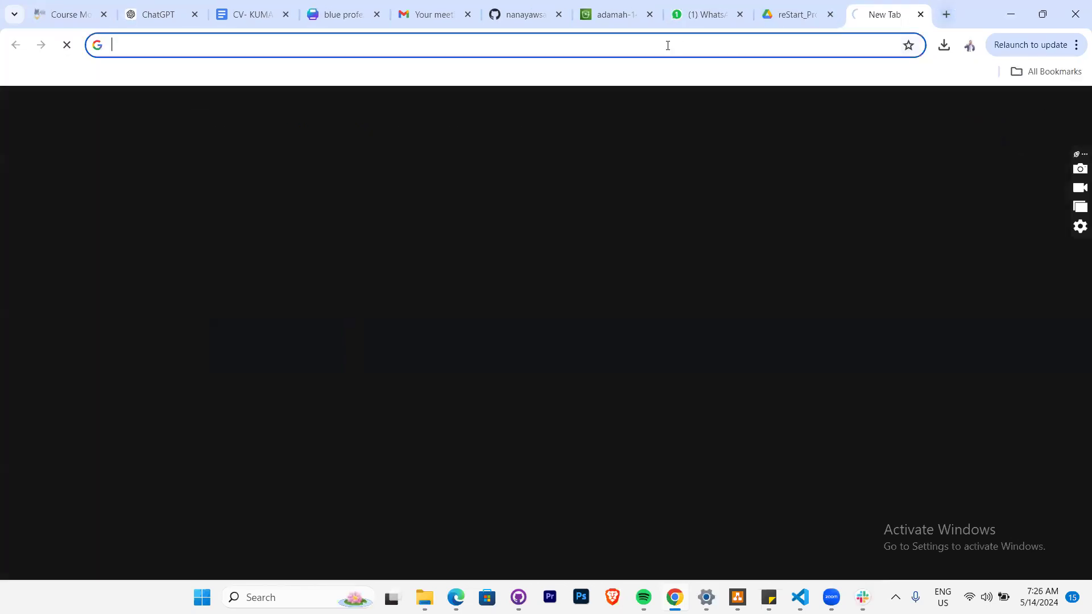
key(ctrl+v)
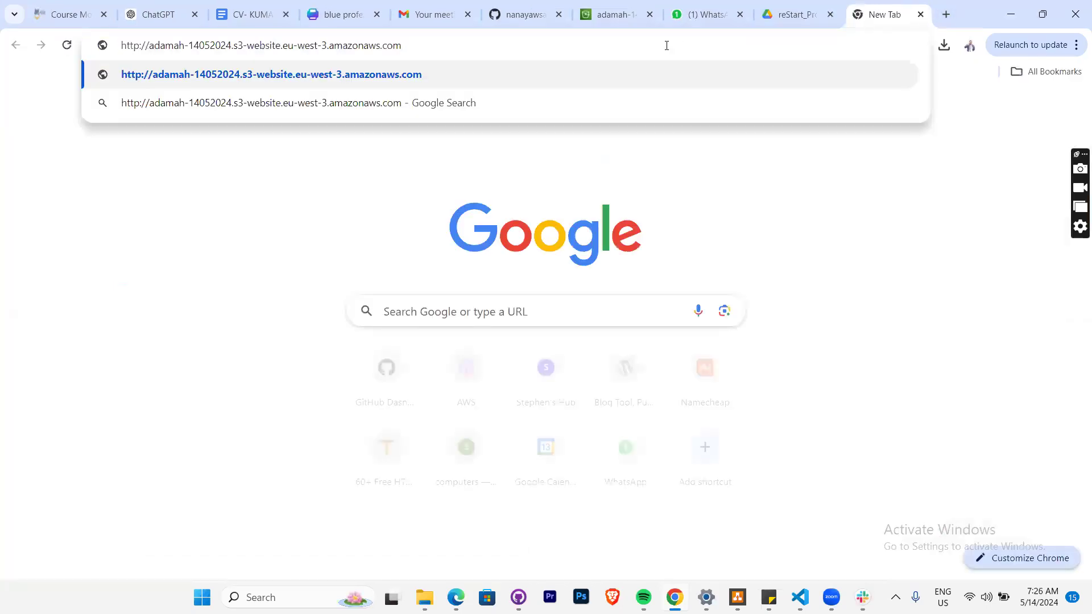
key(Return)
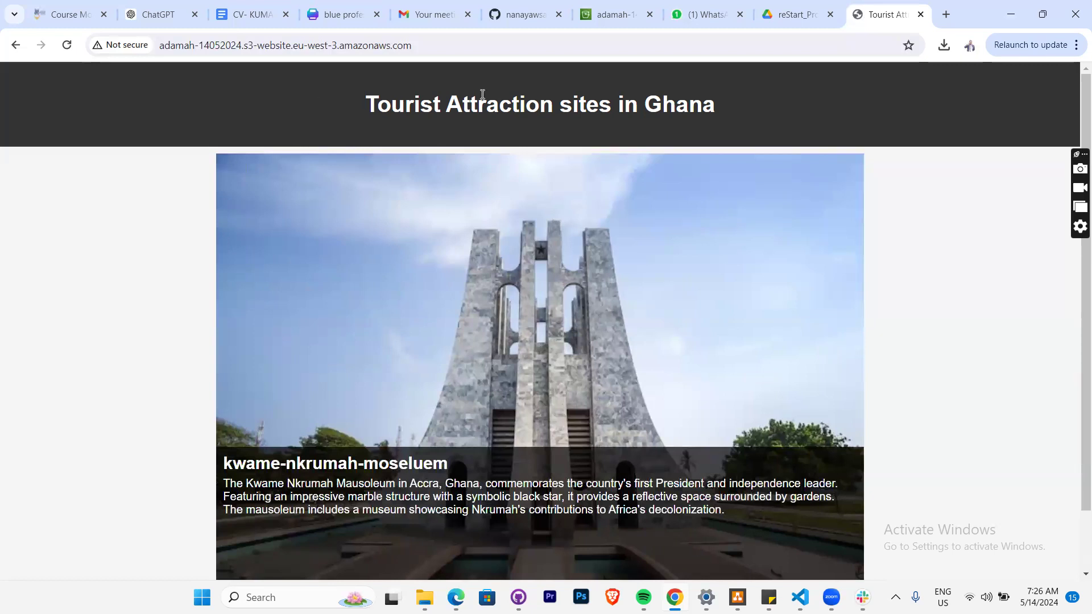
- Capture the hosted web page with ScreenRec and save the image to the Desktop as a .png named "first screenshot"
click(1074, 170)
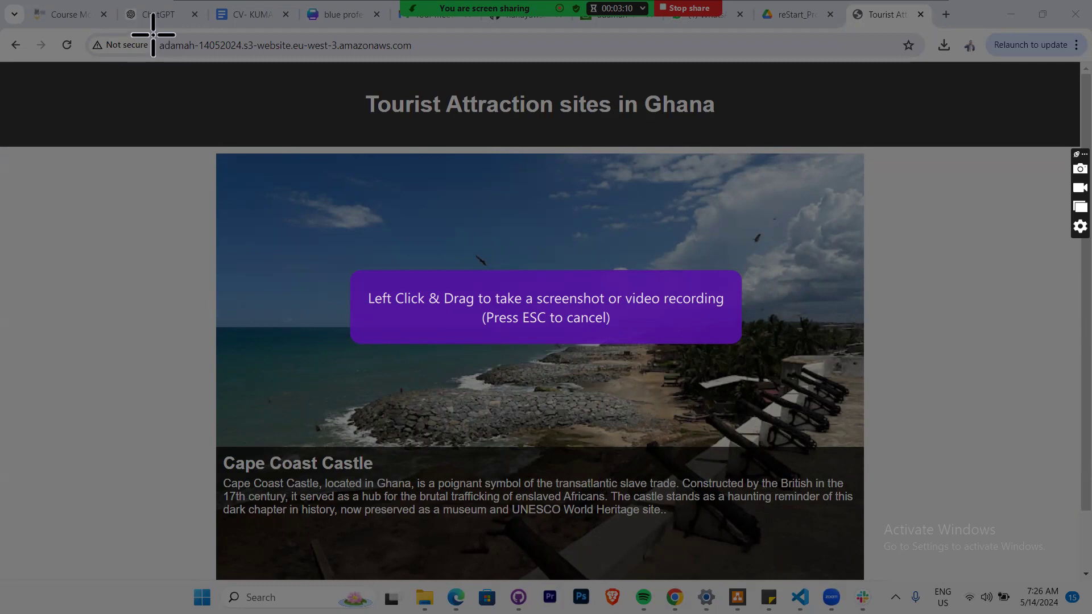
drag(154, 35, 904, 582)
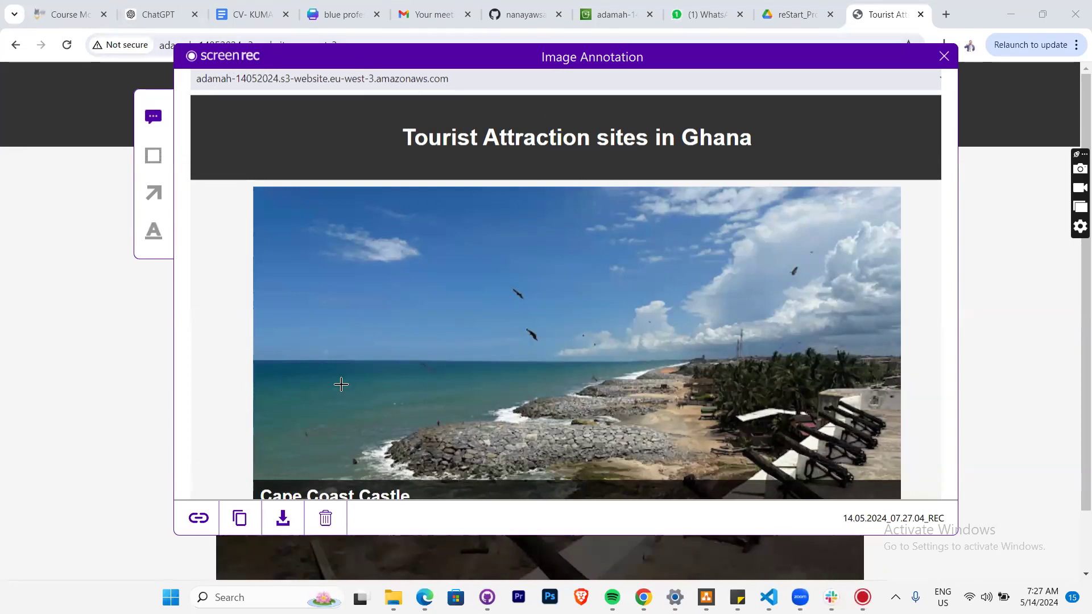
click(283, 519)
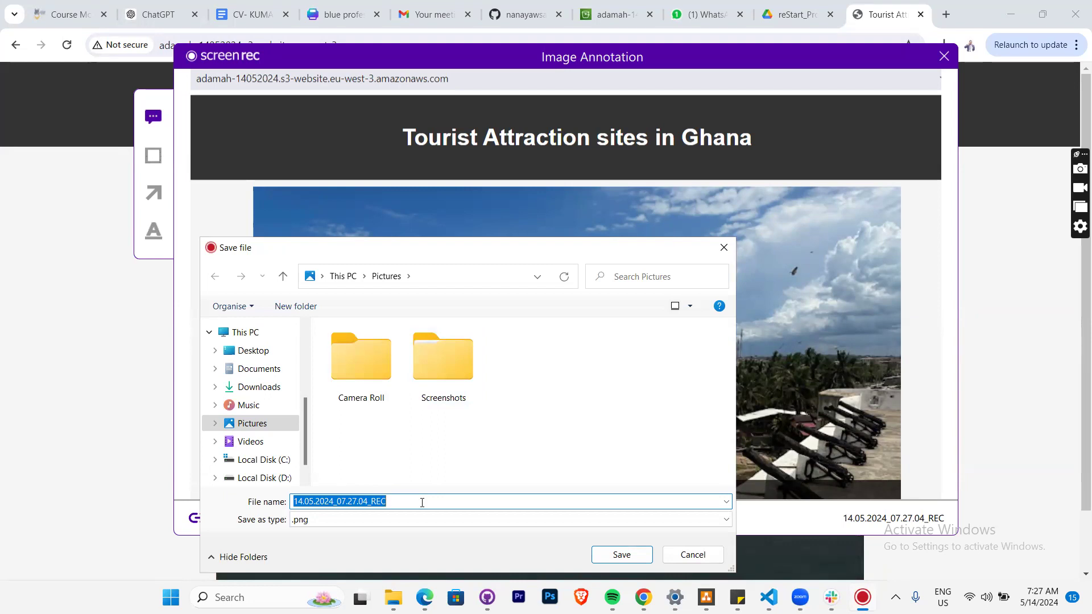
text(first s)
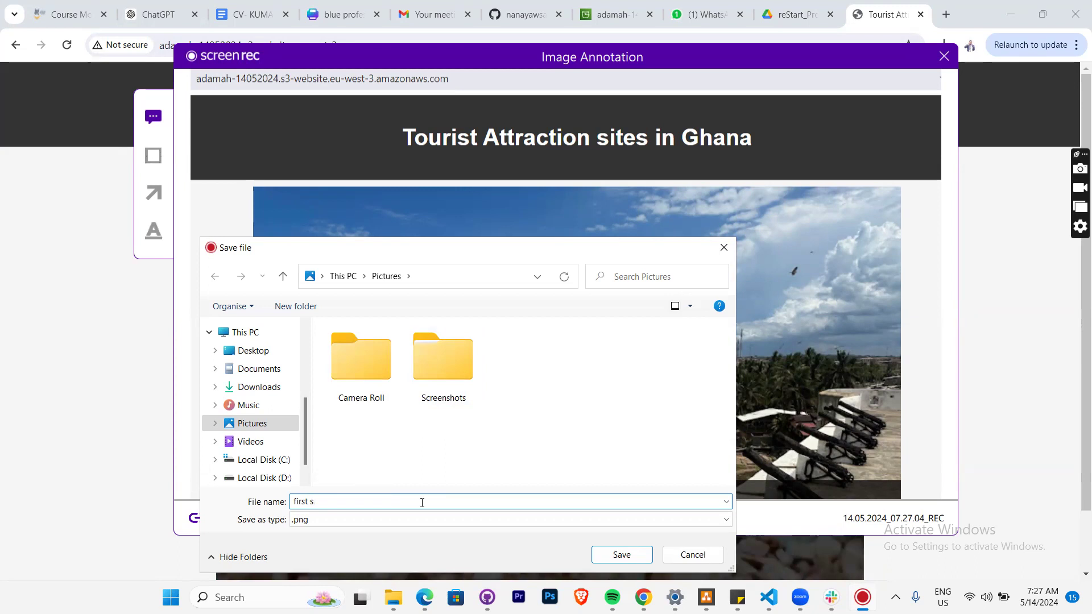
text(hreenshot)
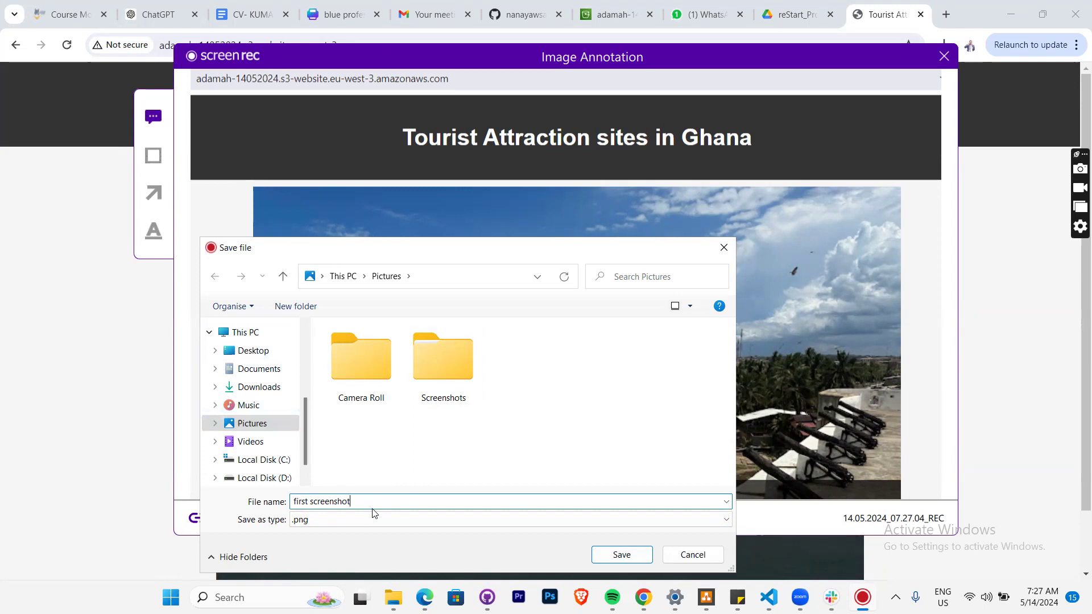
click(253, 351)
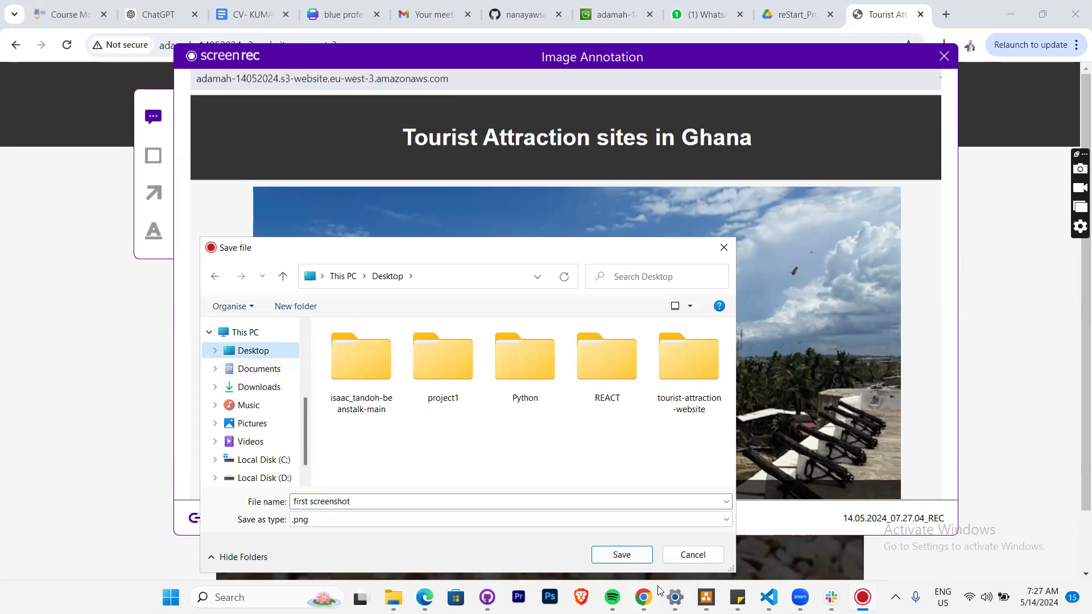
click(609, 557)
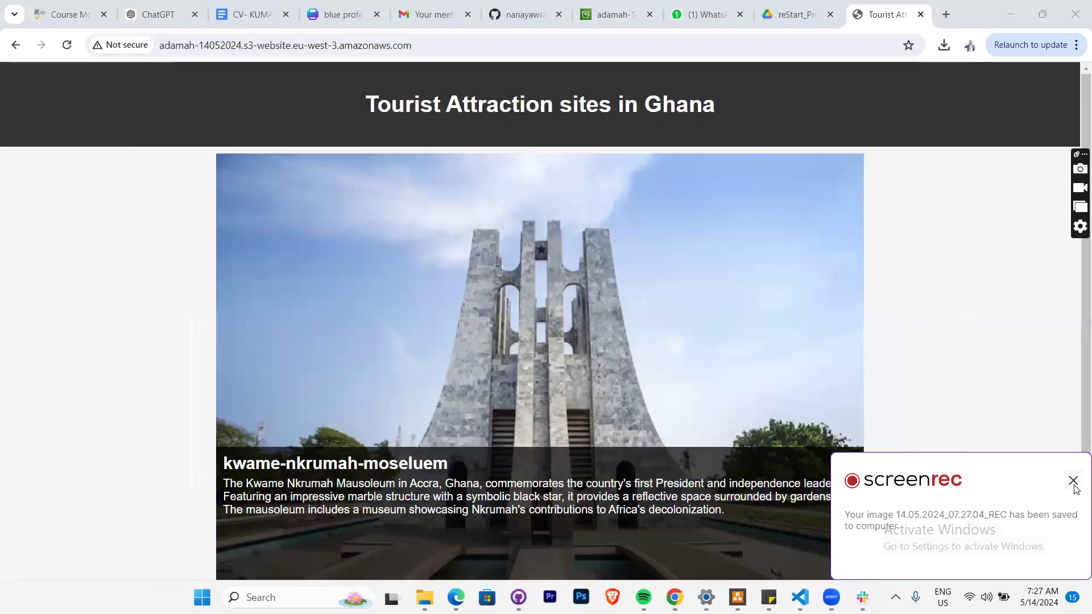
click(1073, 482)
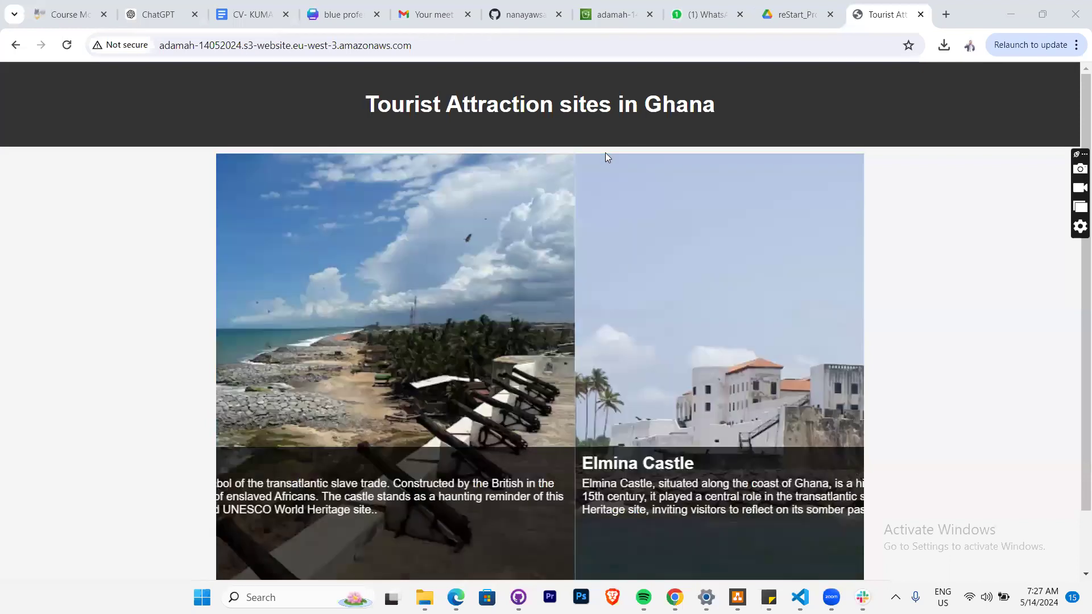
- Open the index file from the local tourist-attraction-website folder in Visual Studio Code, allowing untrusted files and remembering the decision for all workspaces
click(999, 17)
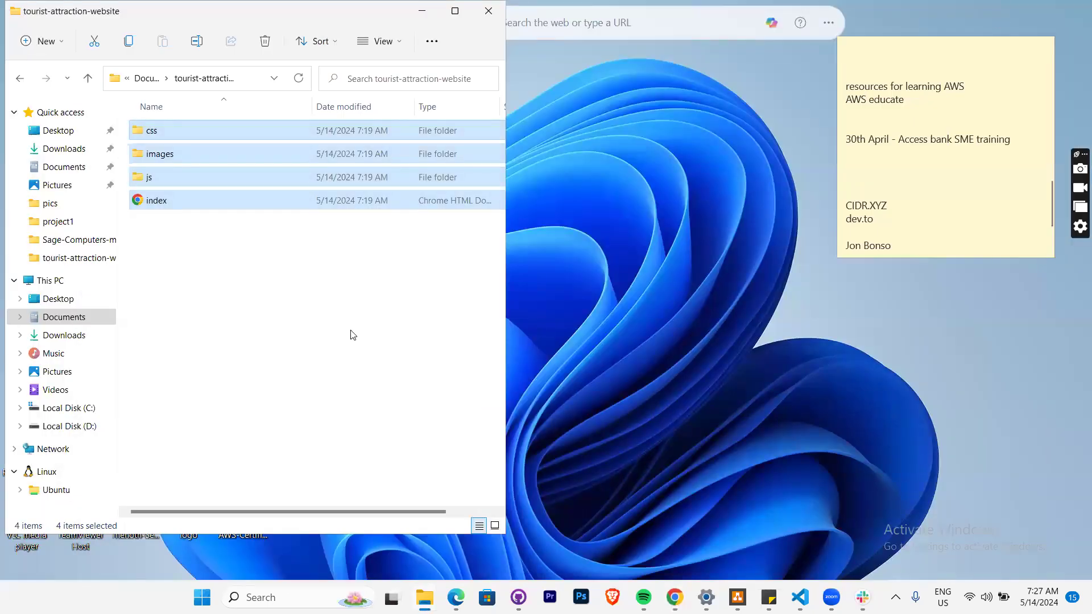
click(202, 214)
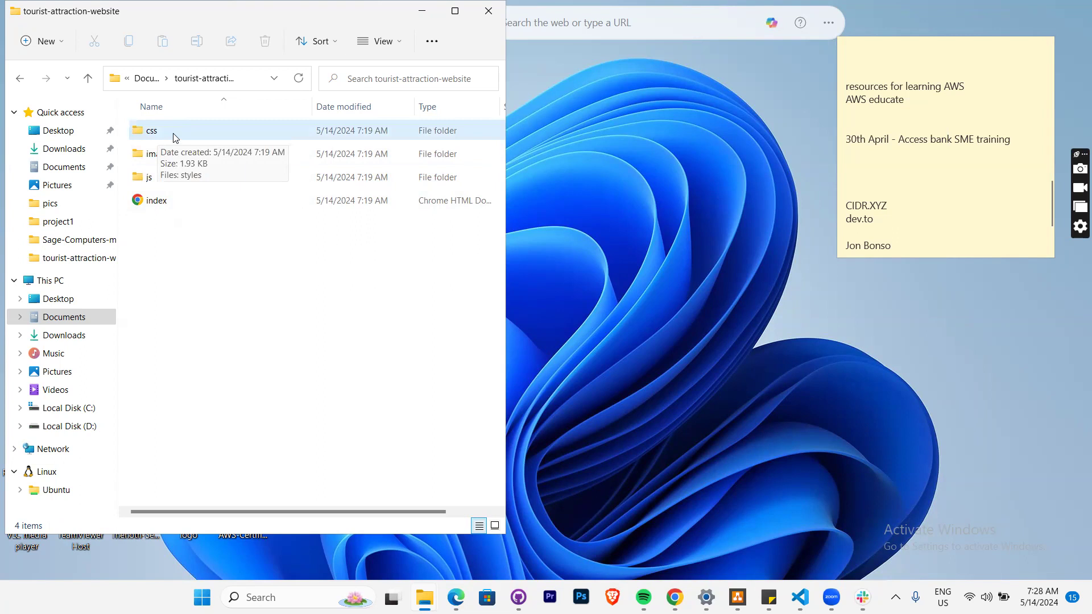
click(155, 205)
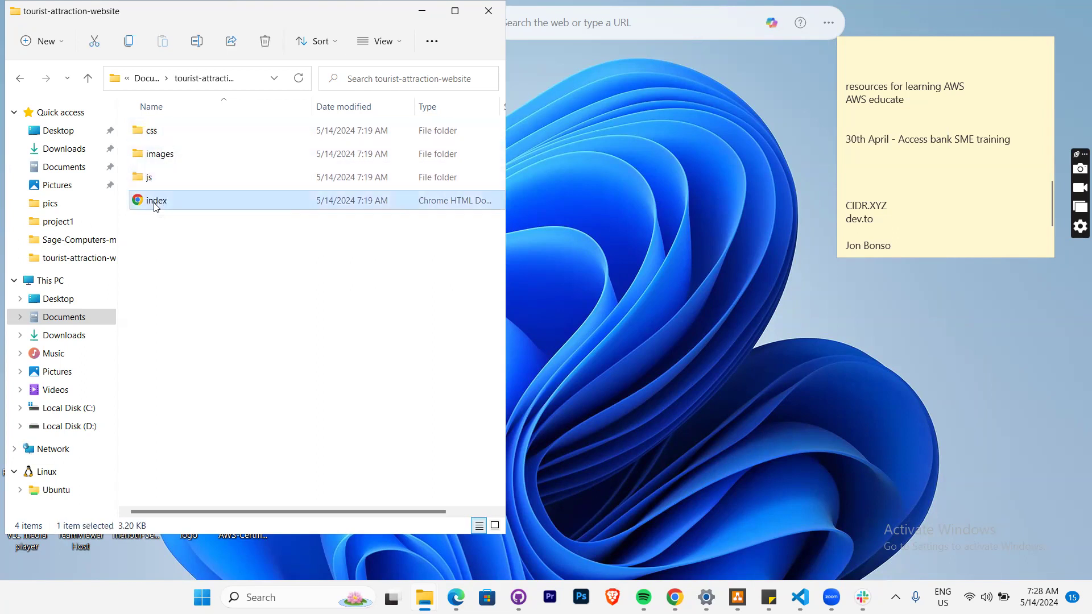
right_click(154, 206)
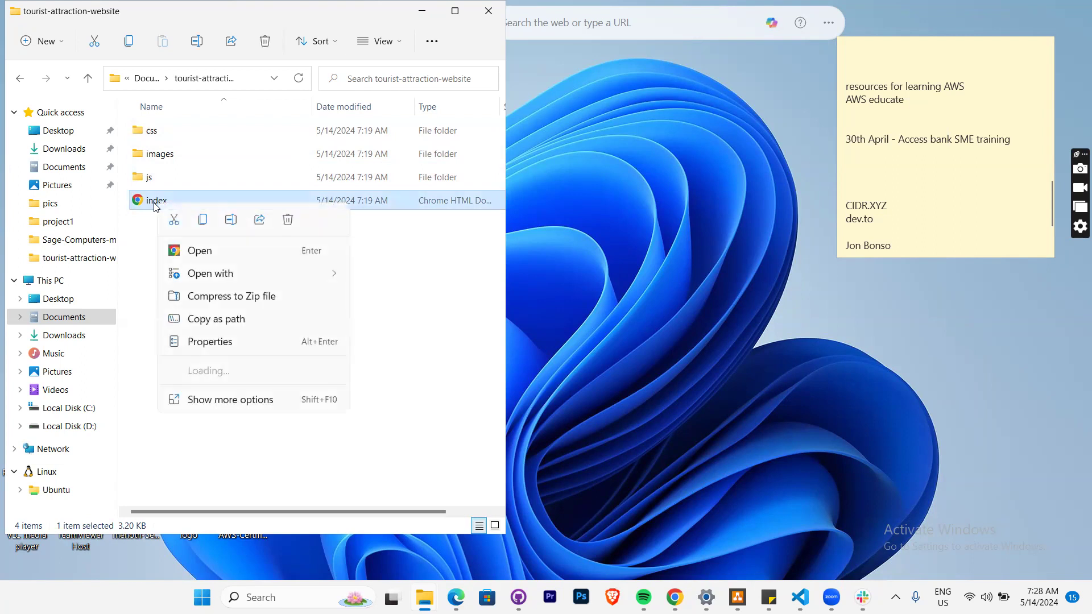
mouse_move(253, 278)
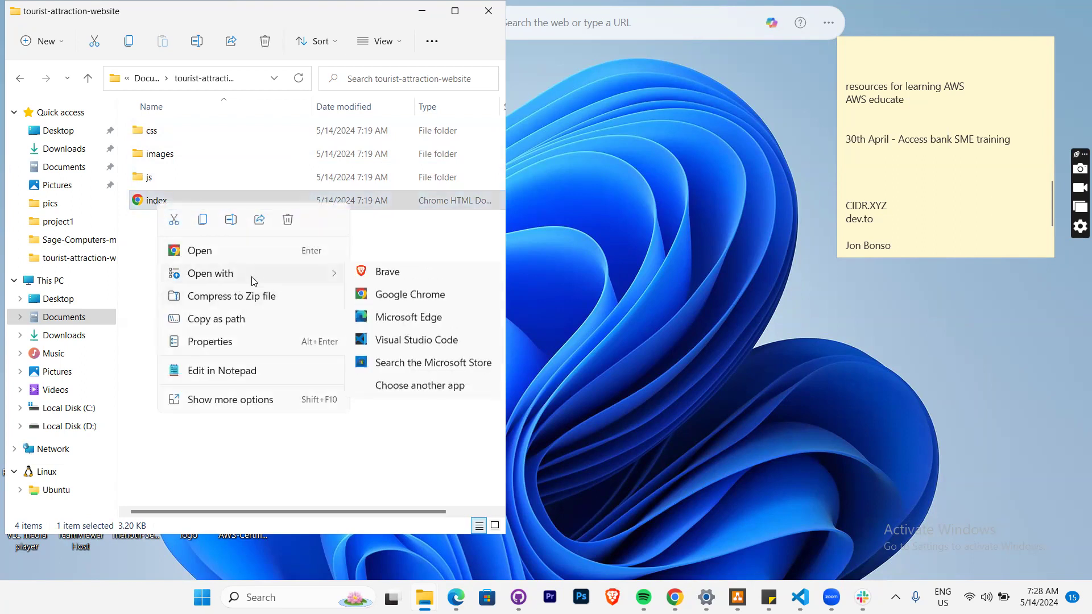
click(391, 345)
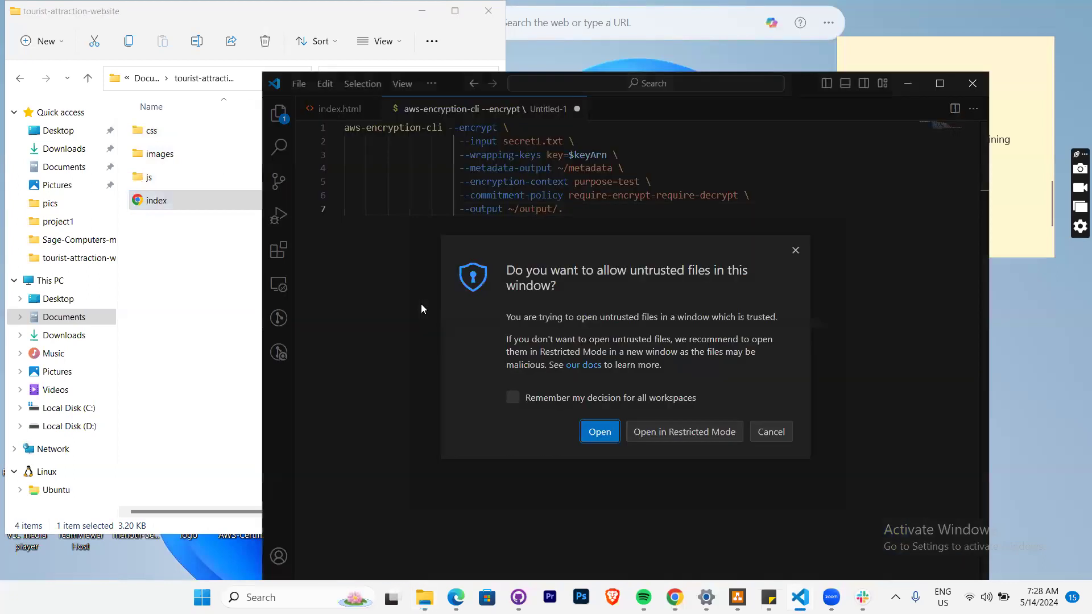
click(513, 398)
click(600, 432)
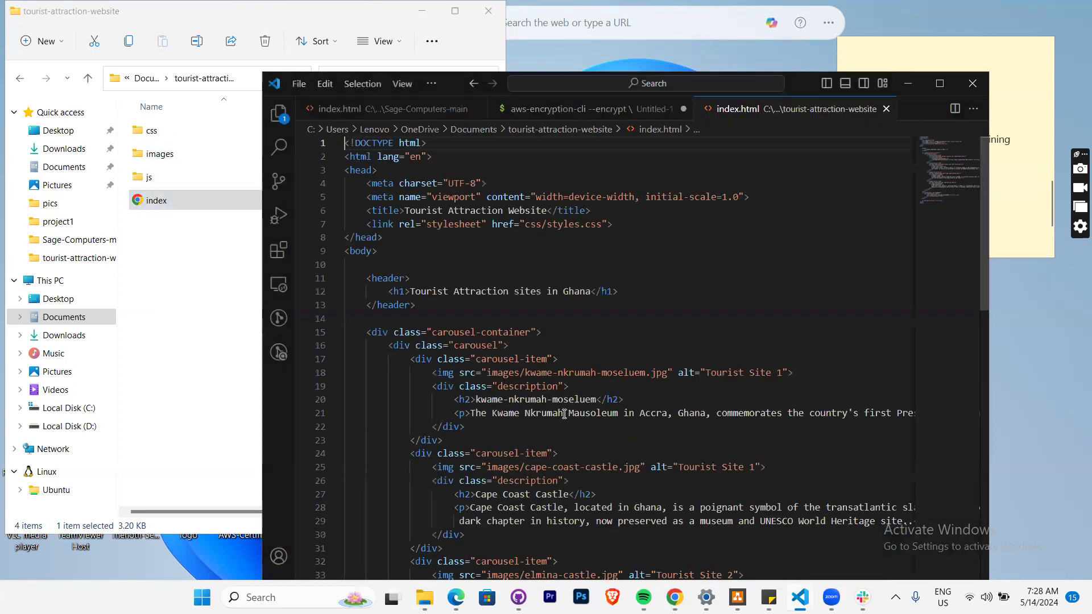
- Review the index.html code and replace the h1 heading text with the participant's name followed by "was also here"
scroll(791, 401, down, 10)
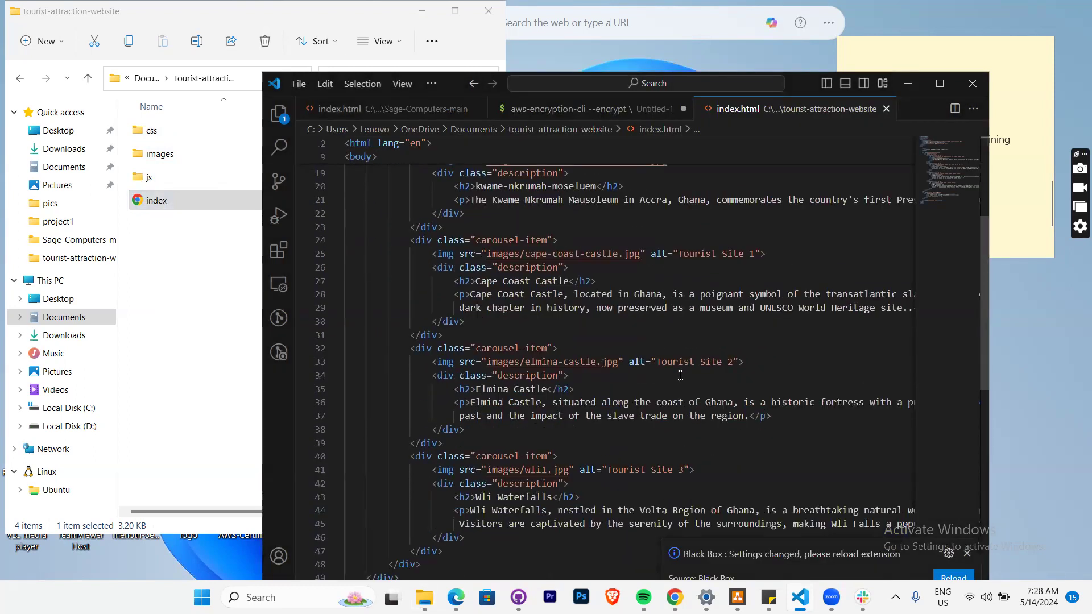
scroll(680, 376, up, 10)
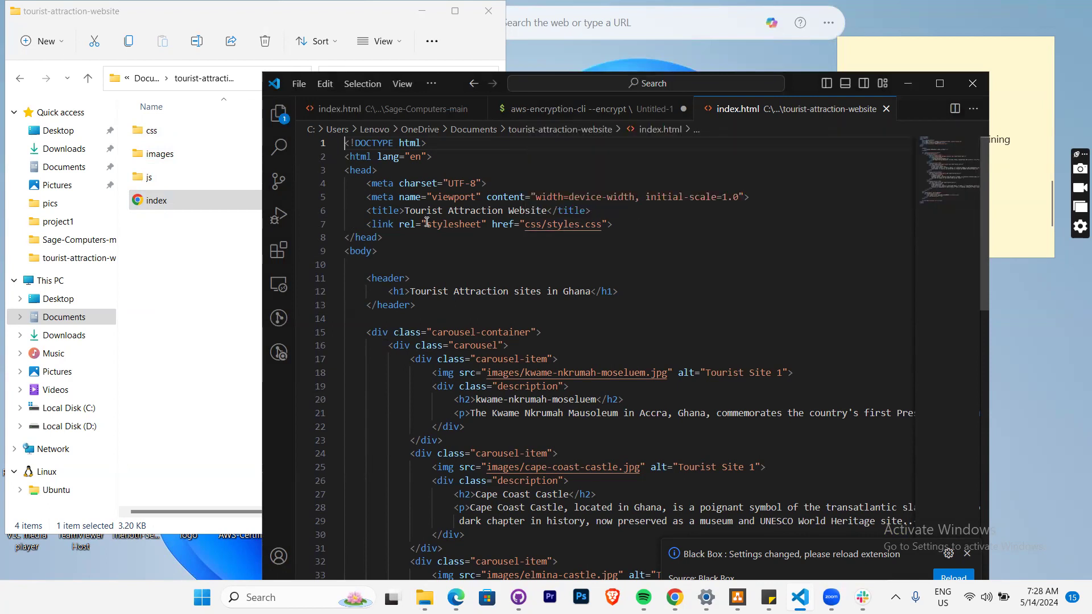
scroll(427, 223, down, 15)
scroll(429, 224, up, 2)
scroll(428, 224, up, 5)
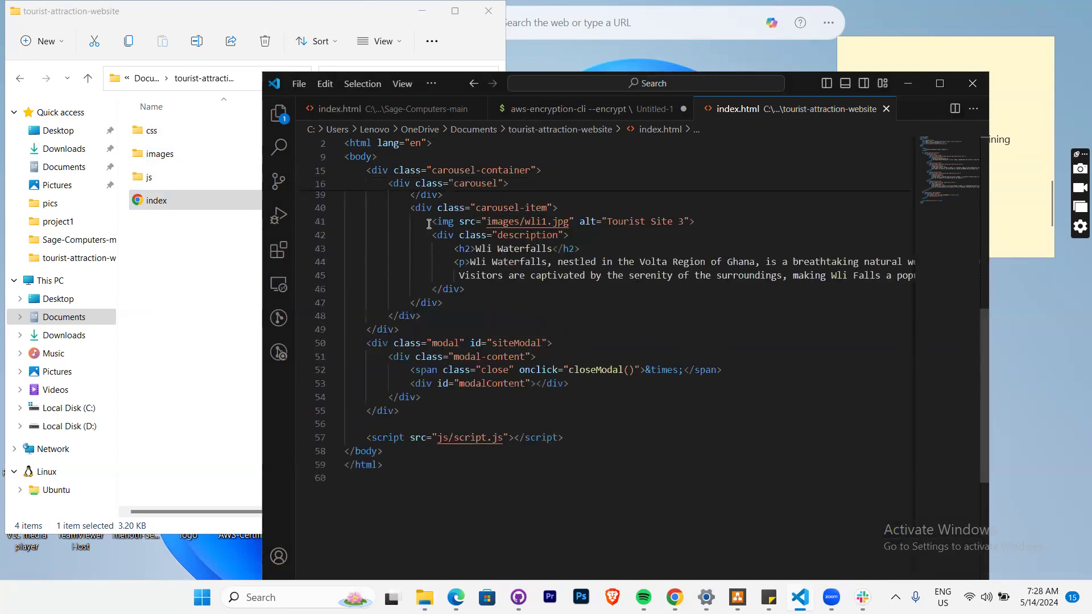
scroll(429, 224, up, 11)
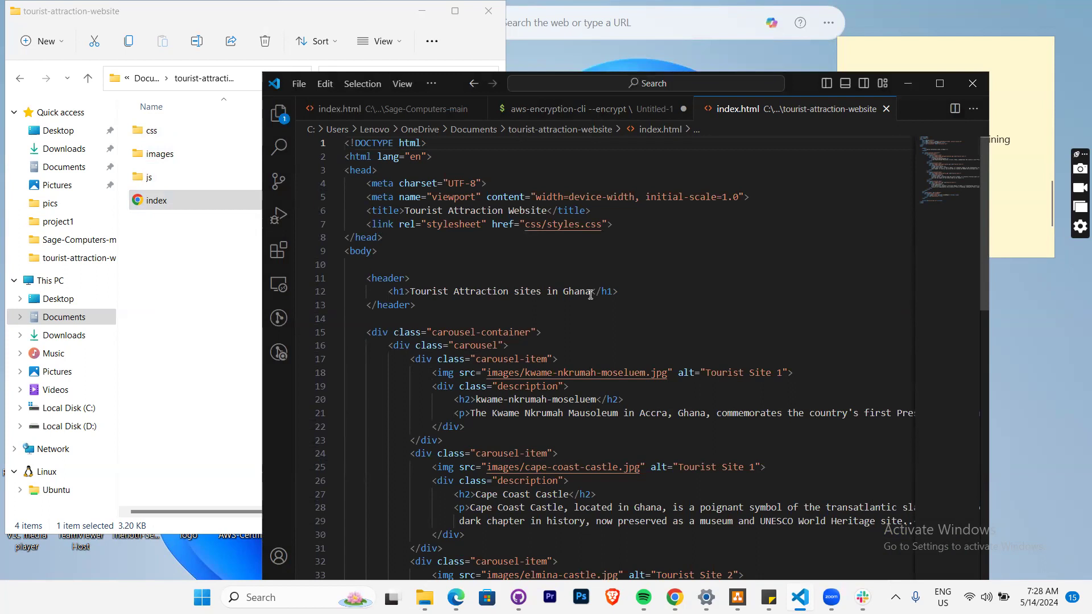
click(484, 295)
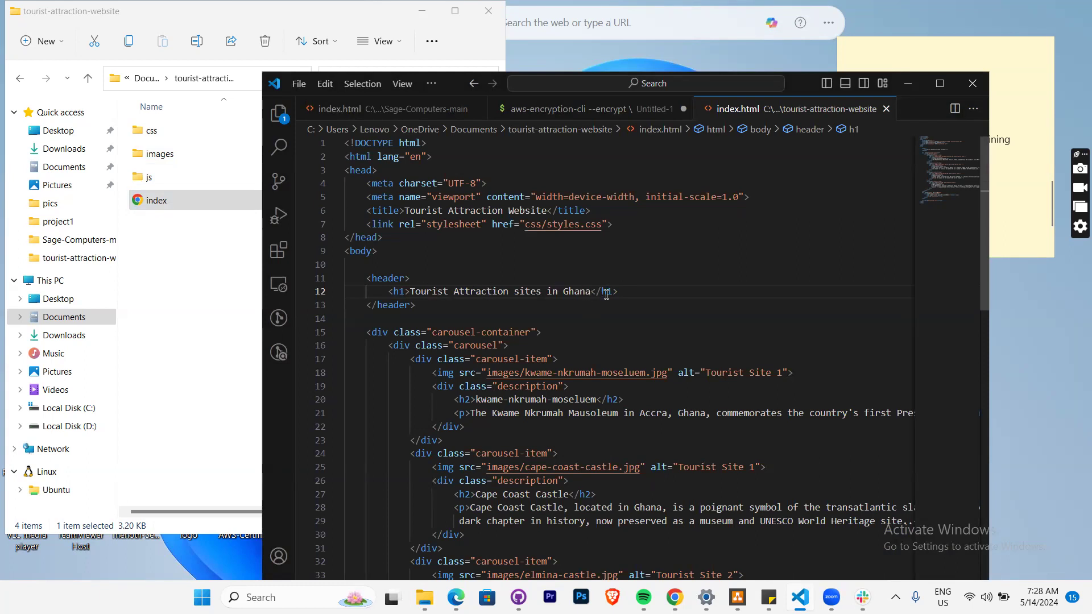
key(BackSpace)
key(BackSpace)
key(BackSpace)
key(BackSpace)
key(BackSpace)
key(BackSpace)
key(BackSpace)
key(BackSpace)
key(BackSpace)
key(BackSpace)
key(BackSpace)
key(BackSpace)
key(BackSpace)
key(BackSpace)
key(BackSpace)
key(BackSpace)
key(BackSpace)
key(BackSpace)
key(BackSpace)
key(BackSpace)
key(BackSpace)
key(BackSpace)
key(BackSpace)
key(BackSpace)
key(BackSpace)
key(BackSpace)
key(BackSpace)
key(BackSpace)
key(BackSpace)
key(BackSpace)
key(BackSpace)
key(BackSpace)
key(BackSpace)
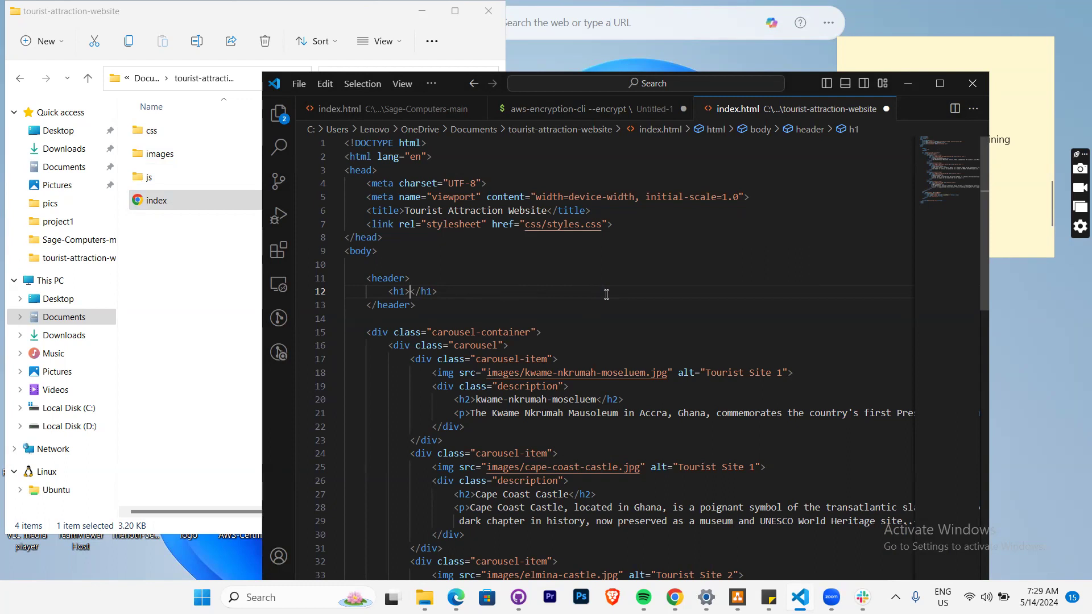
text(Adam )
text(h was also here)
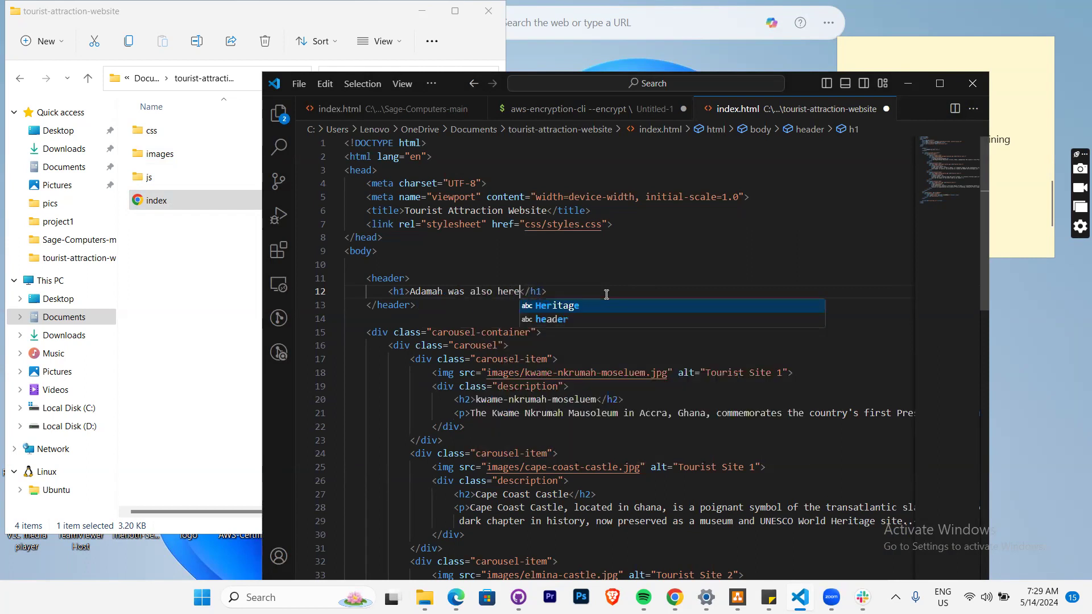
- Save the edited index.html, close the file and put the code editor away to return to the website folder
click(651, 239)
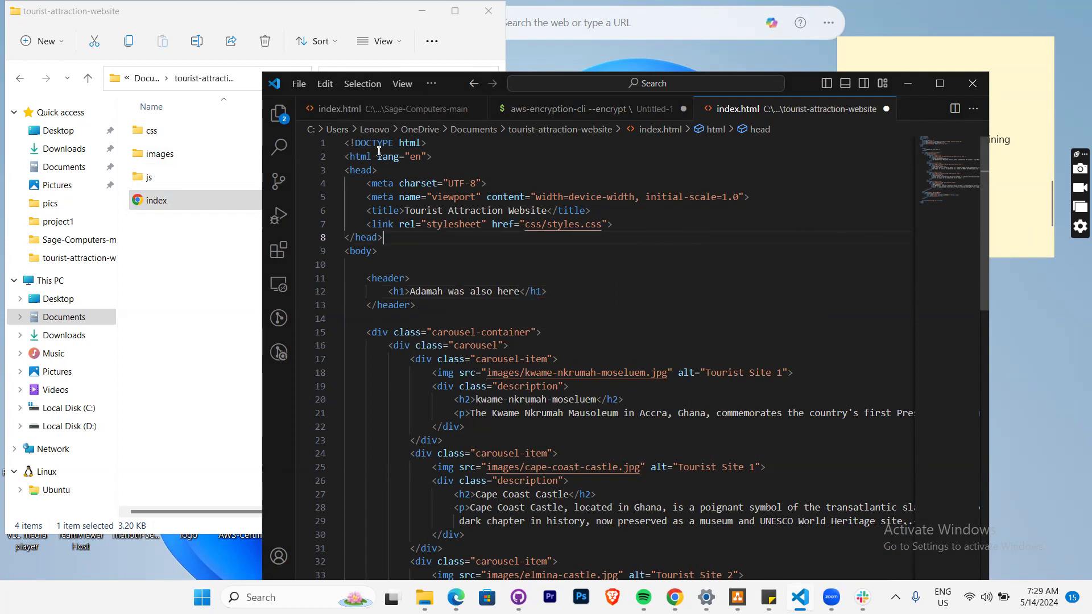
click(295, 84)
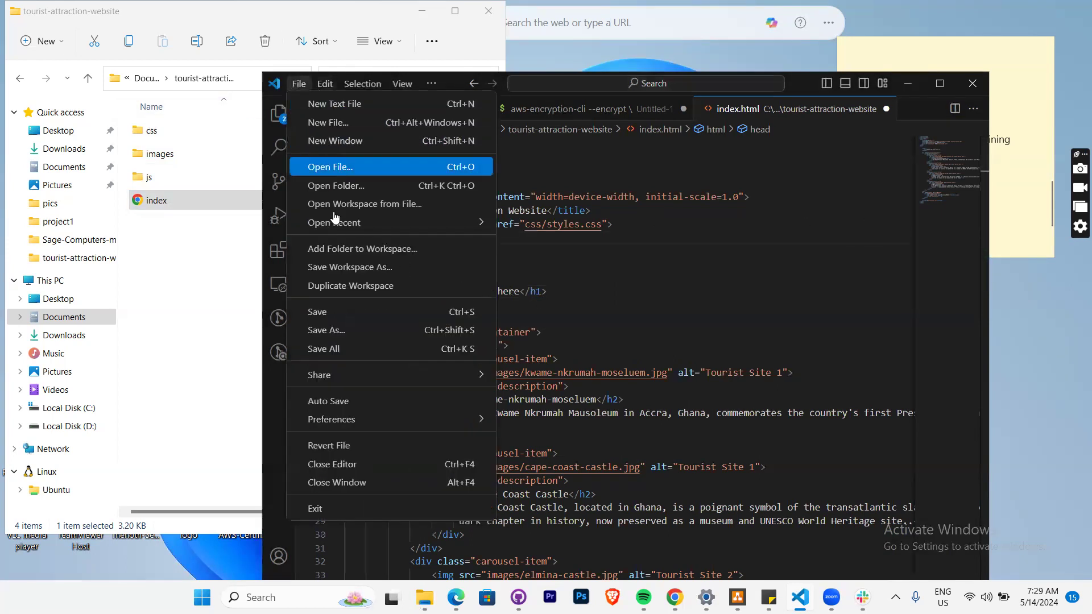
click(348, 317)
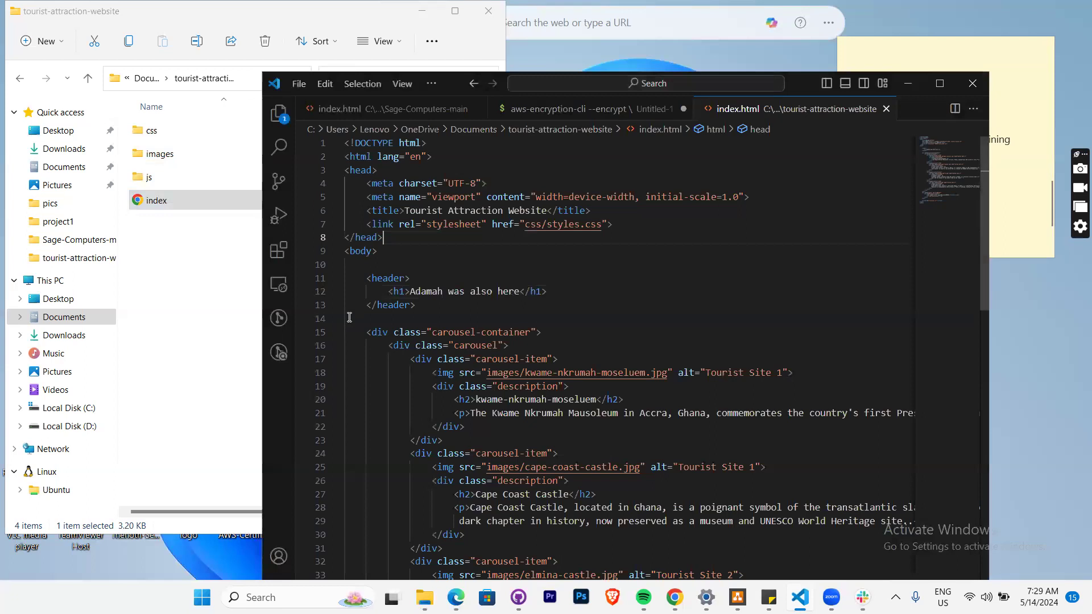
click(886, 109)
click(912, 83)
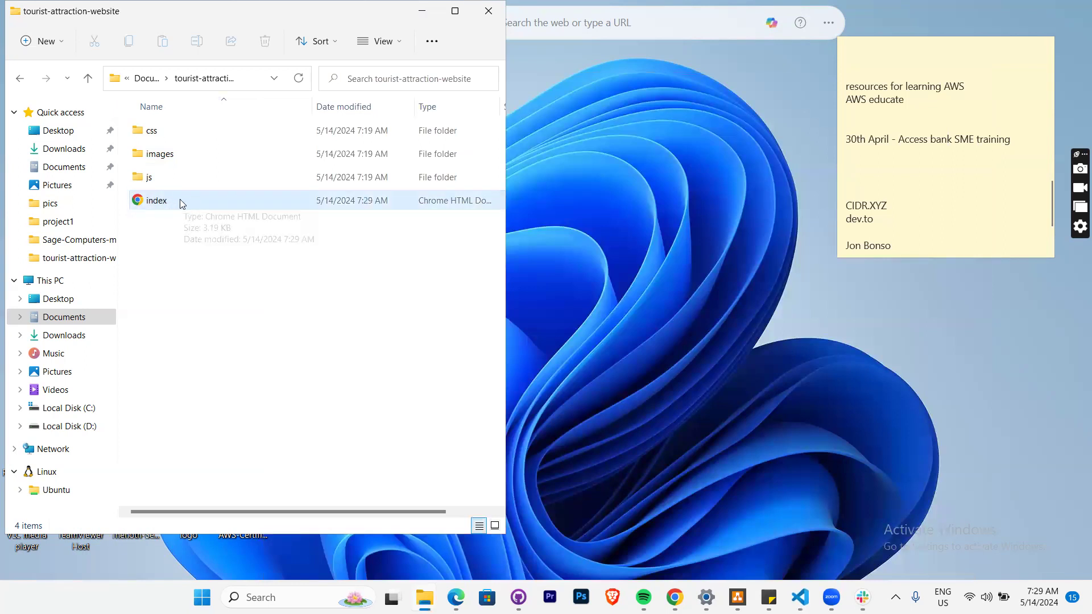
- Switch to Chrome and open the adamah-14052024 bucket from the S3 bucket list in the AWS console
mouse_move(674, 597)
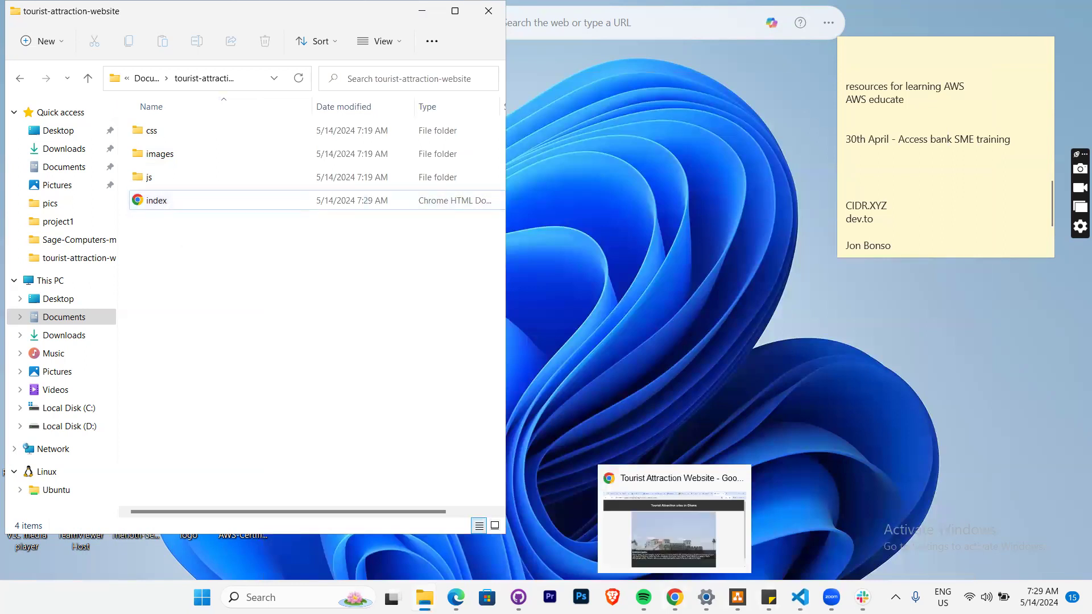
click(671, 537)
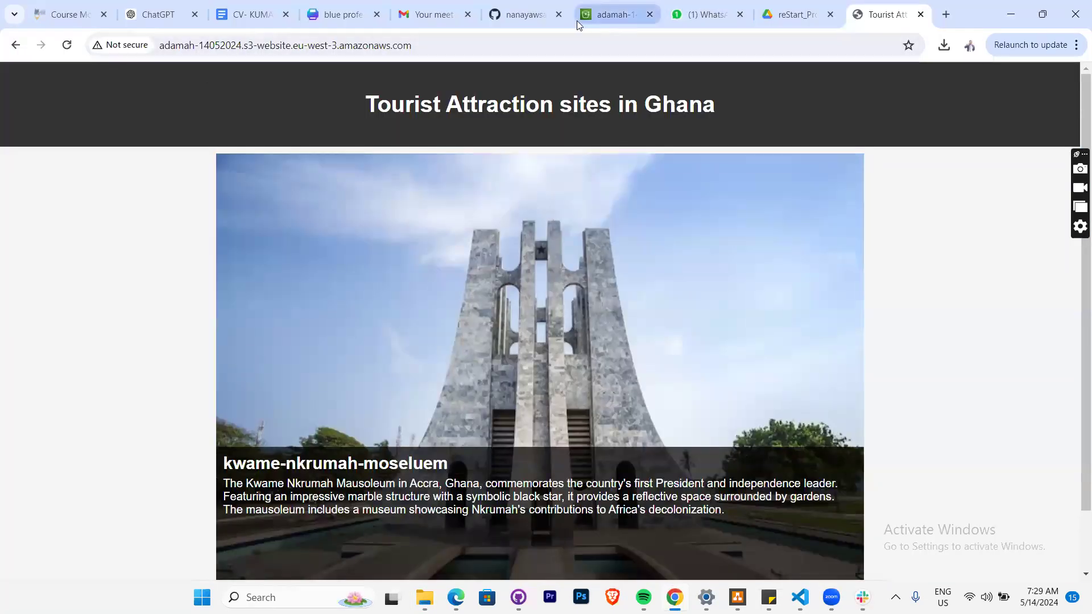
click(591, 21)
scroll(232, 447, up, 15)
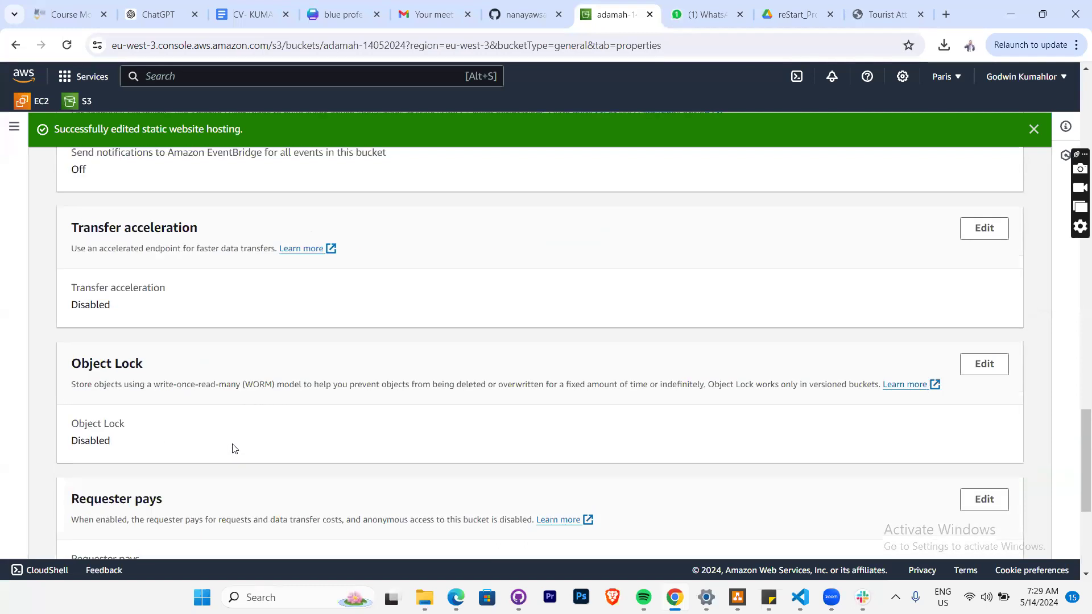
scroll(232, 448, up, 10)
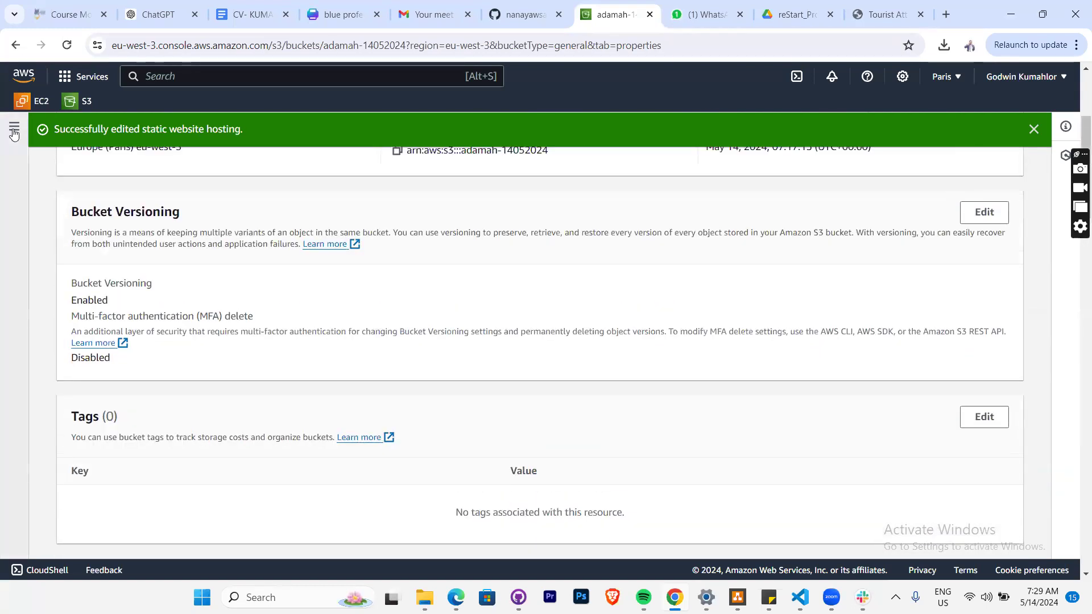
click(14, 126)
scroll(103, 364, up, 4)
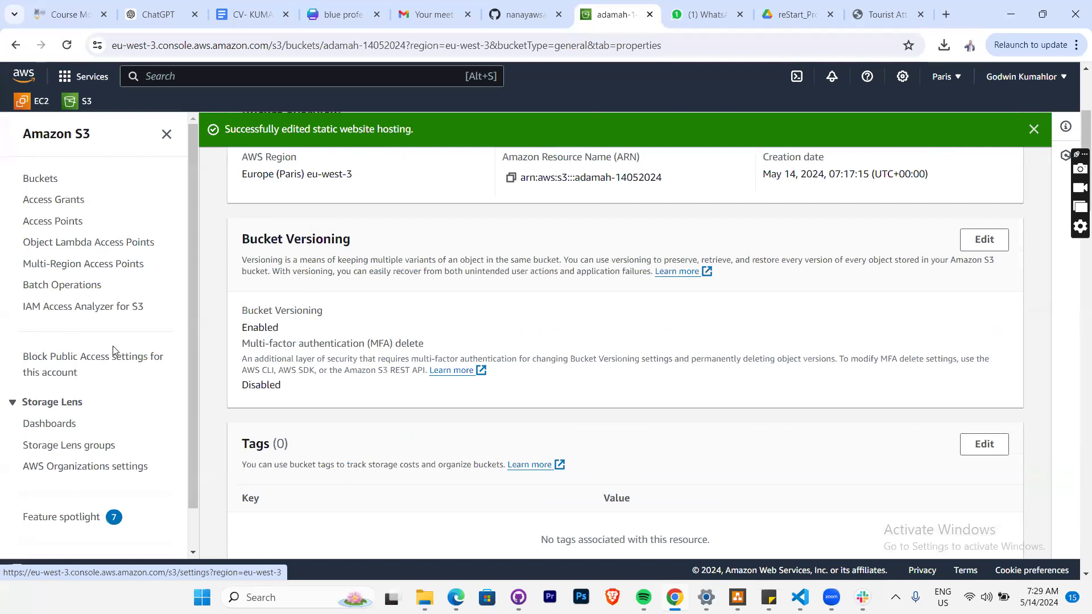
click(45, 179)
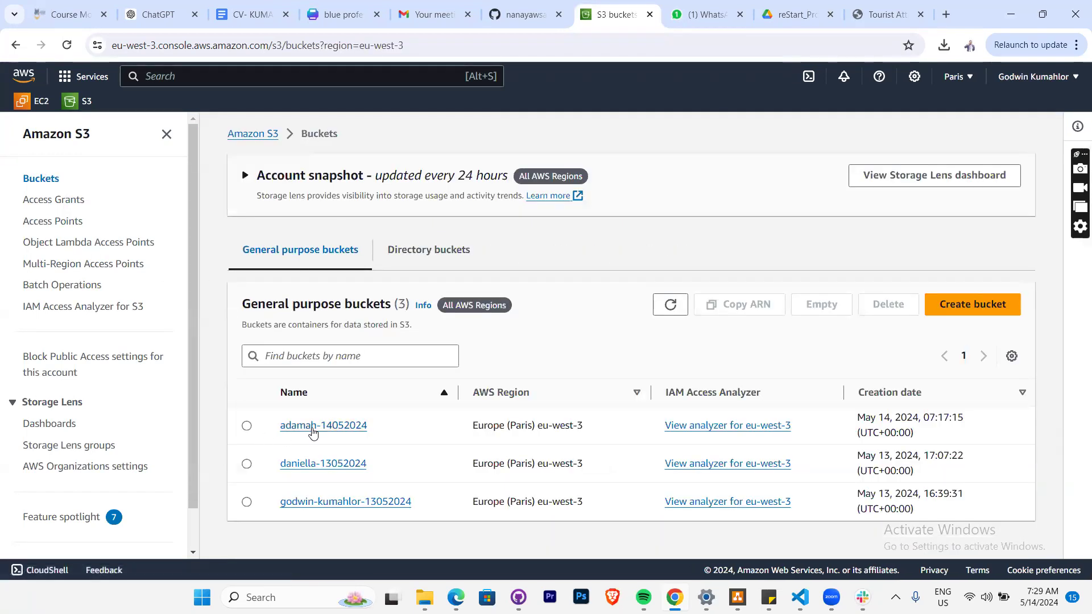
click(376, 432)
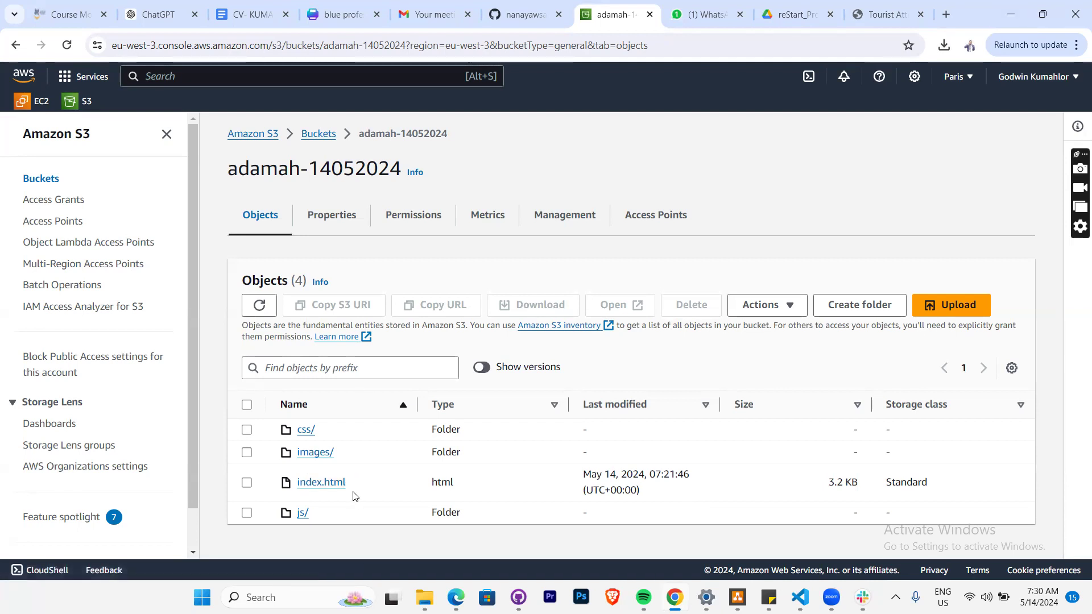
- Restore the browser window beside the website folder and add the edited local index file to the adamah-14052024 bucket's upload list
click(1043, 15)
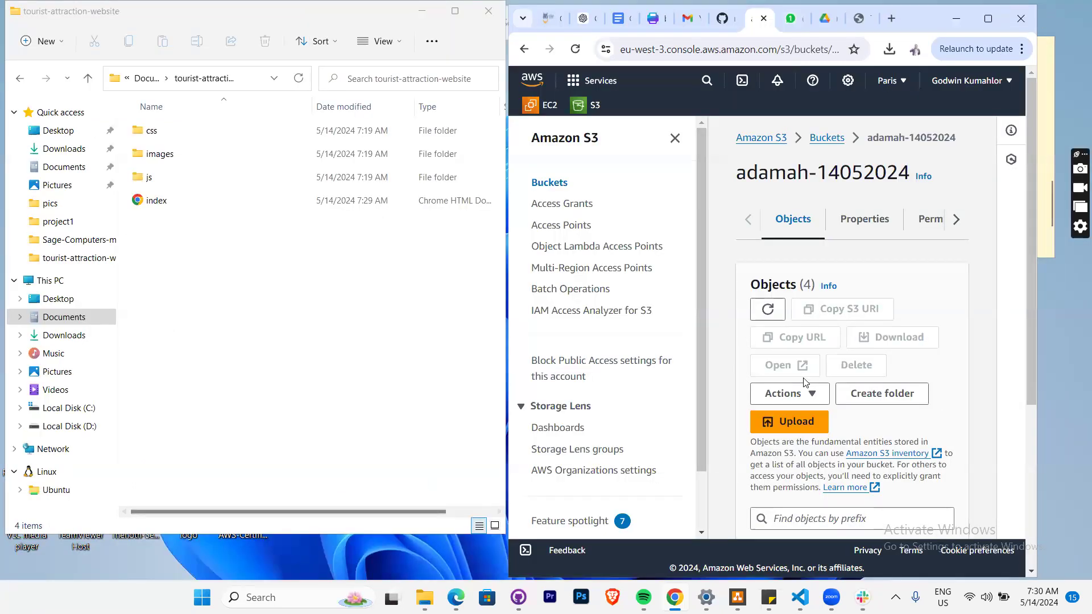
scroll(804, 397, down, 3)
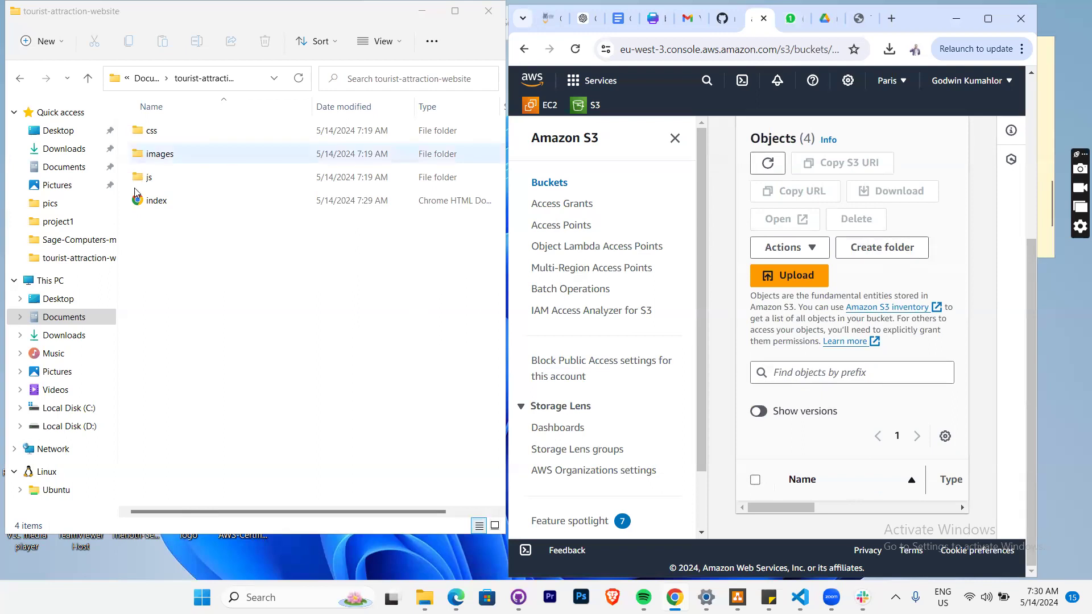
click(138, 206)
drag(138, 206, 817, 378)
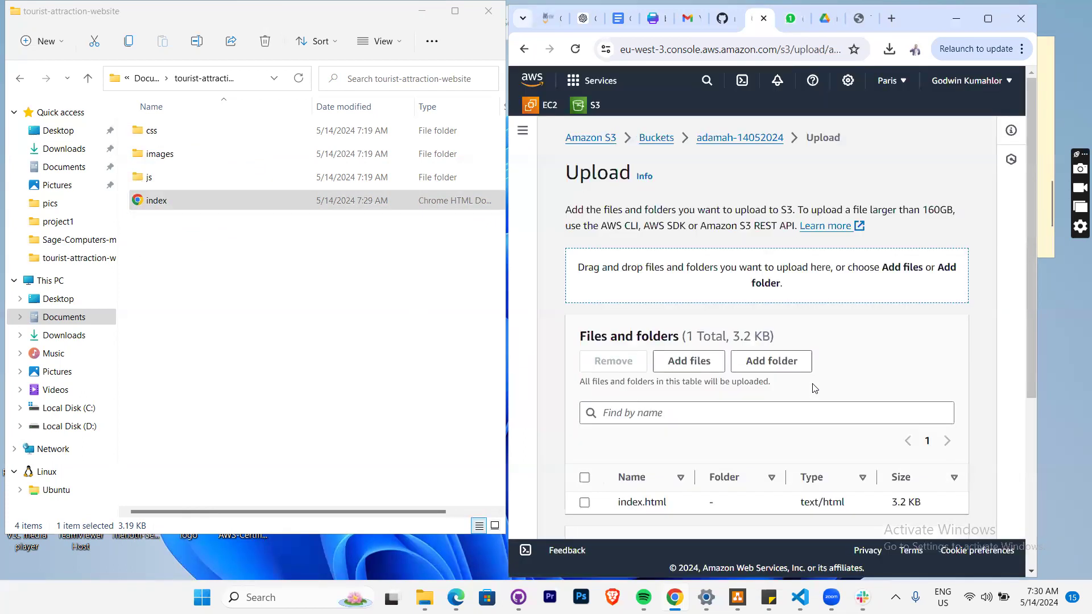
scroll(809, 415, down, 4)
scroll(806, 424, up, 2)
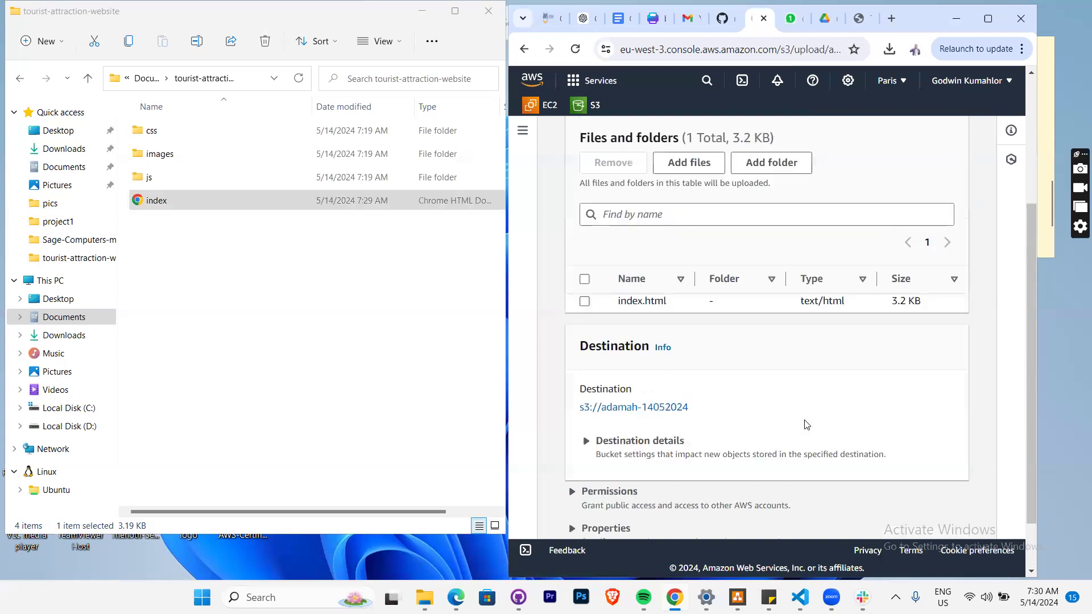
scroll(805, 424, up, 2)
scroll(805, 424, down, 4)
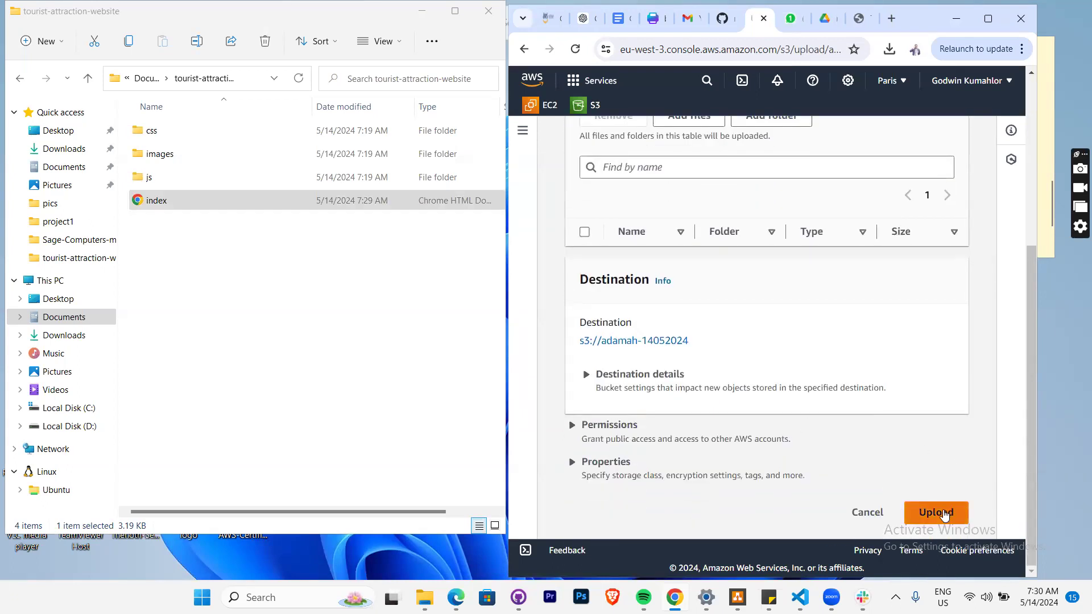
- Maximize the browser window and upload index.html to the adamah-14052024 bucket
click(987, 18)
scroll(396, 368, up, 3)
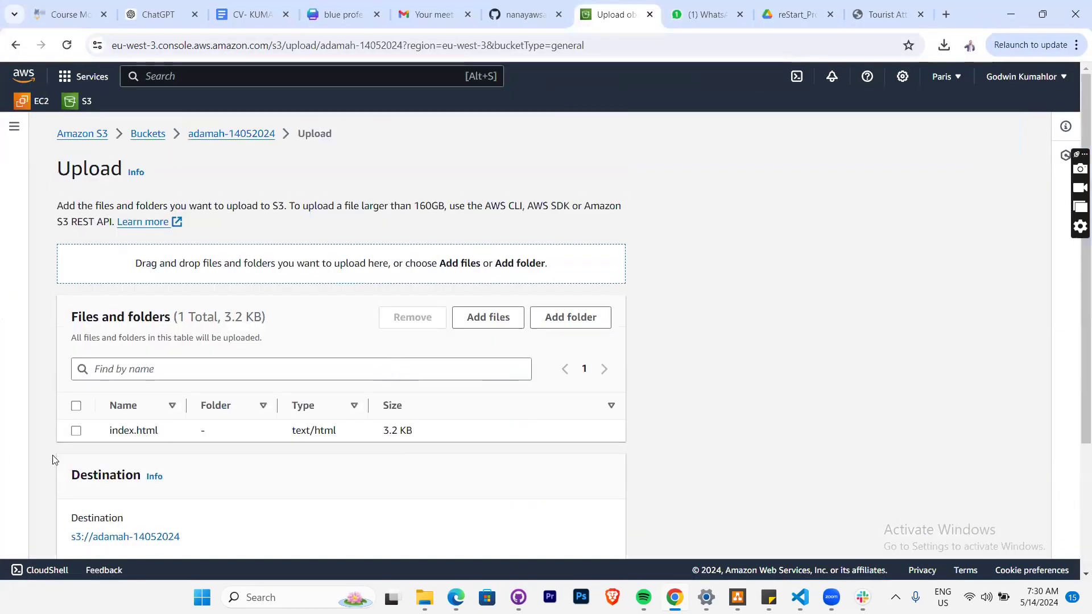
scroll(519, 441, down, 3)
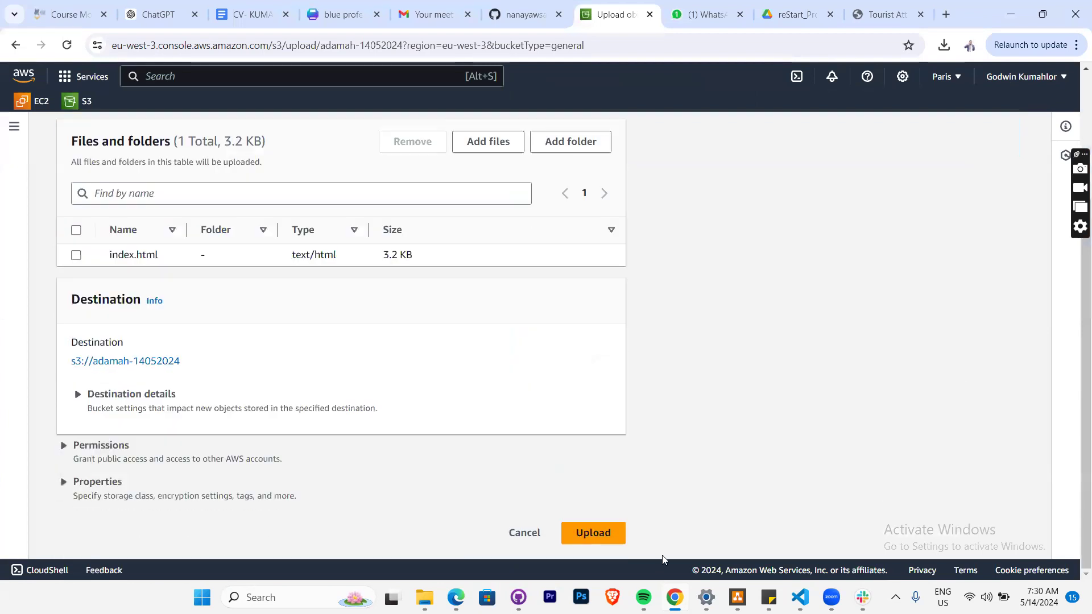
click(602, 534)
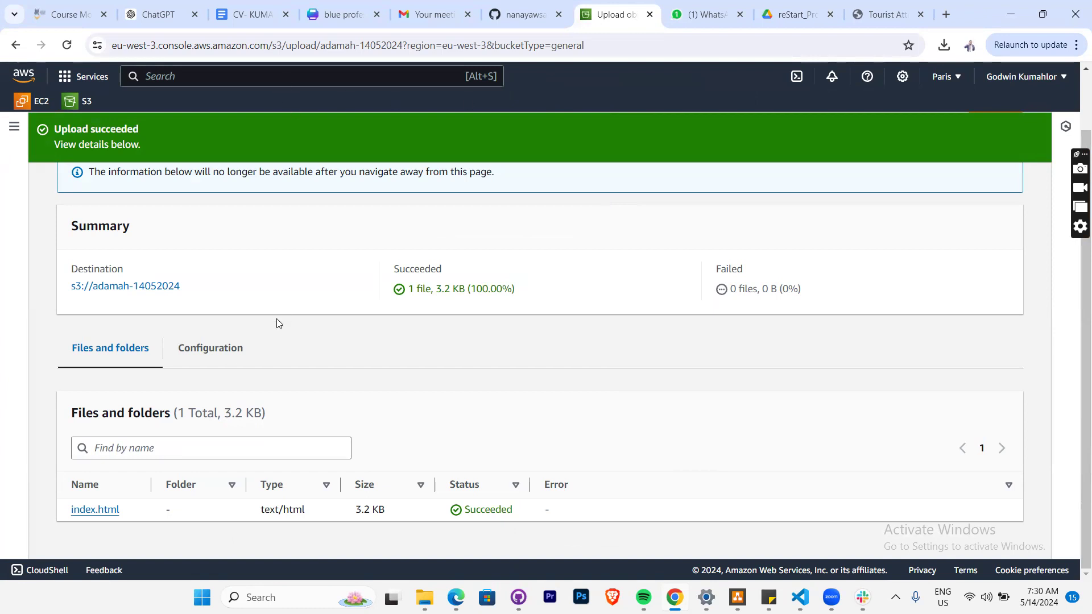
- Leave the upload status page, reopen the adamah-14052024 bucket from the bucket list and refresh its objects
scroll(322, 347, up, 2)
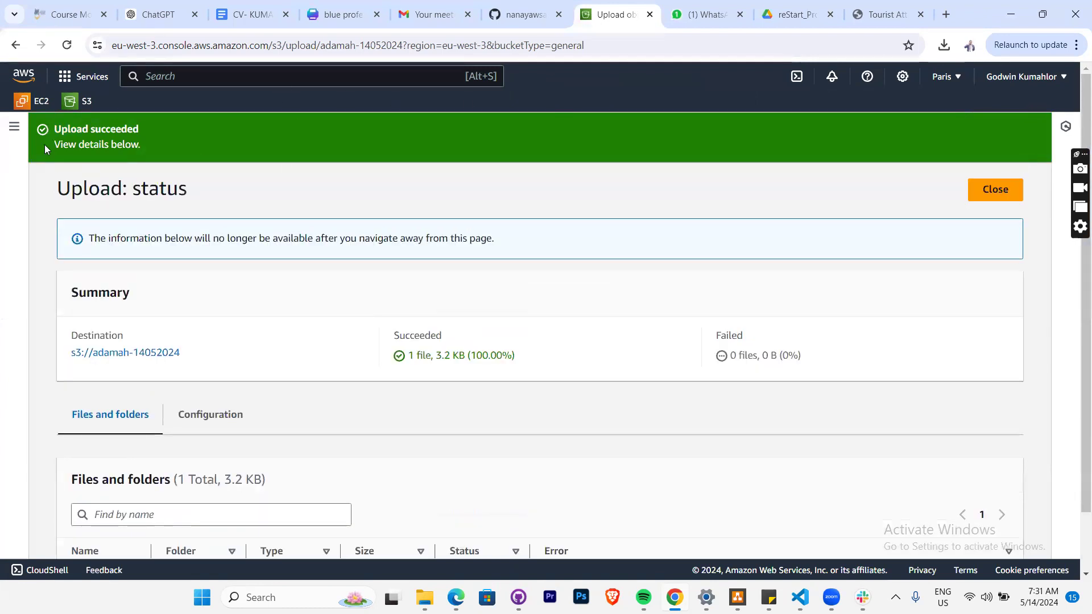
click(14, 127)
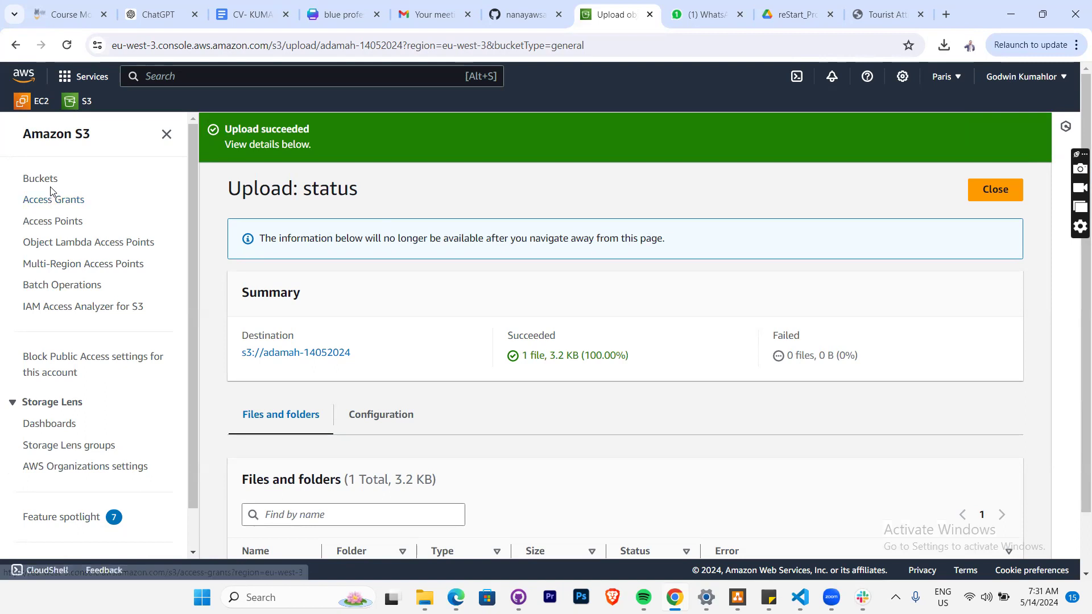
click(40, 186)
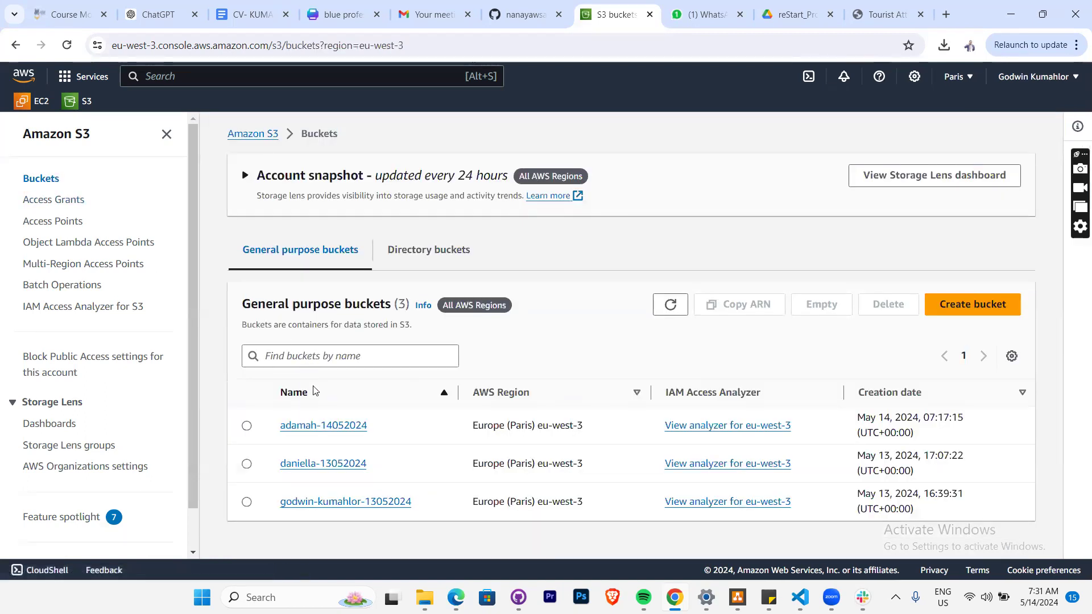
click(324, 423)
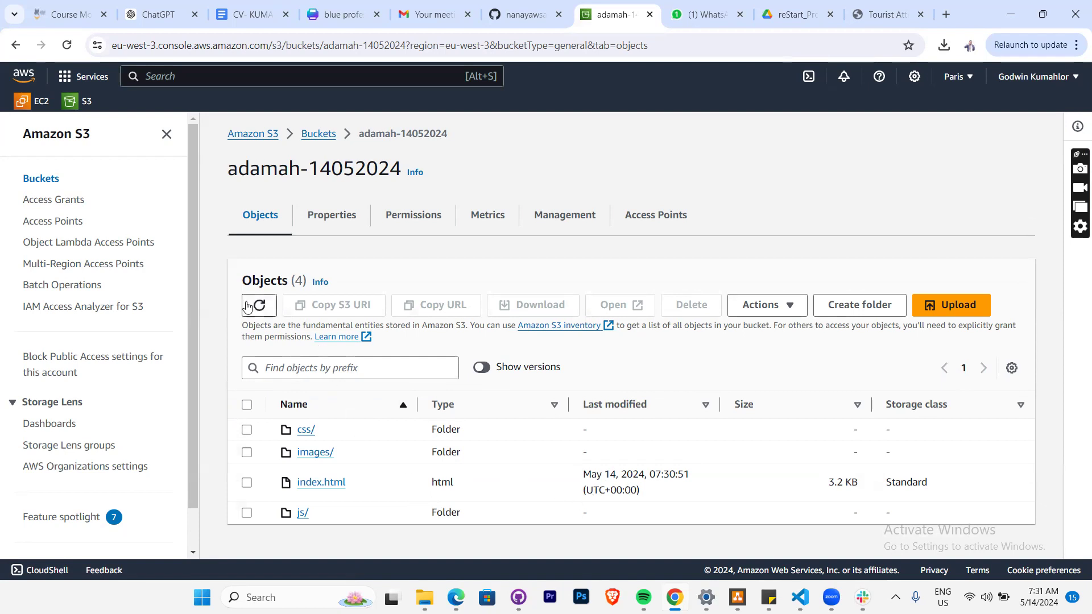
click(52, 179)
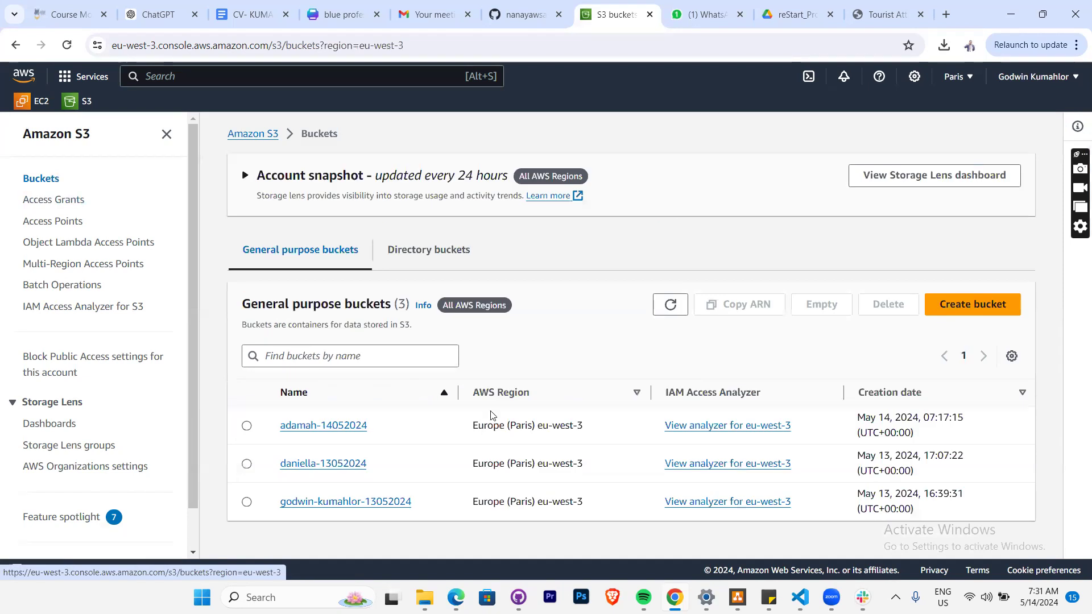
click(302, 427)
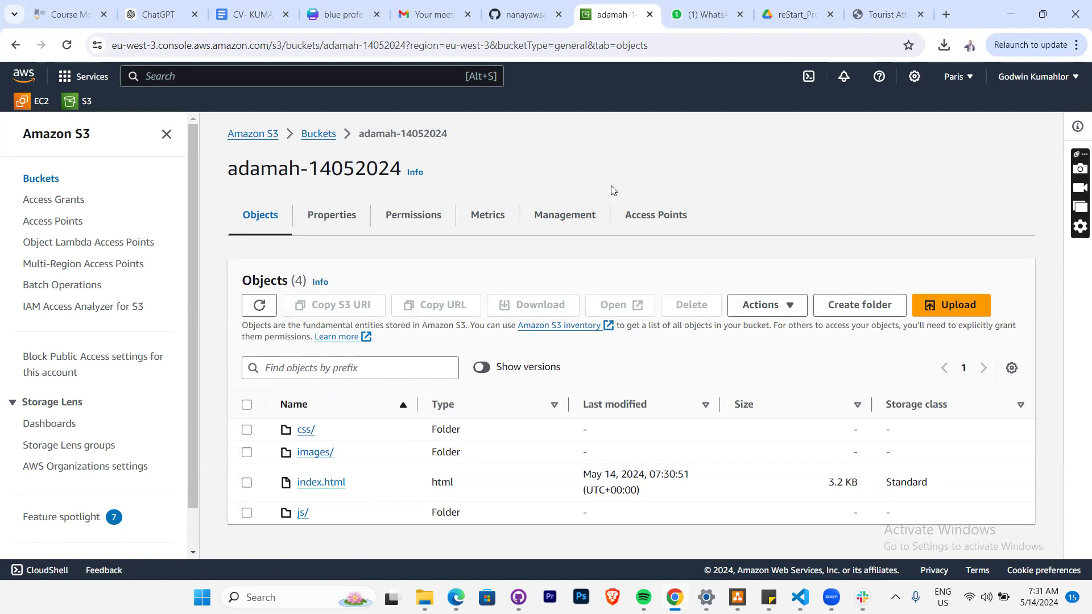
key(F5)
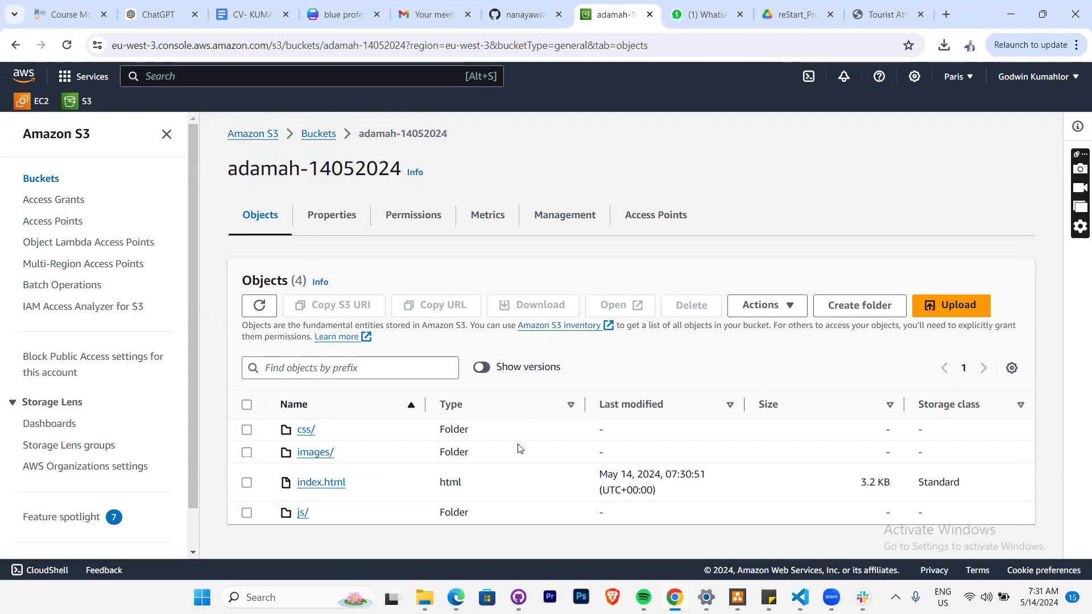
- Show the object versions in the bucket and select the newest index.html version
click(481, 367)
scroll(526, 500, down, 2)
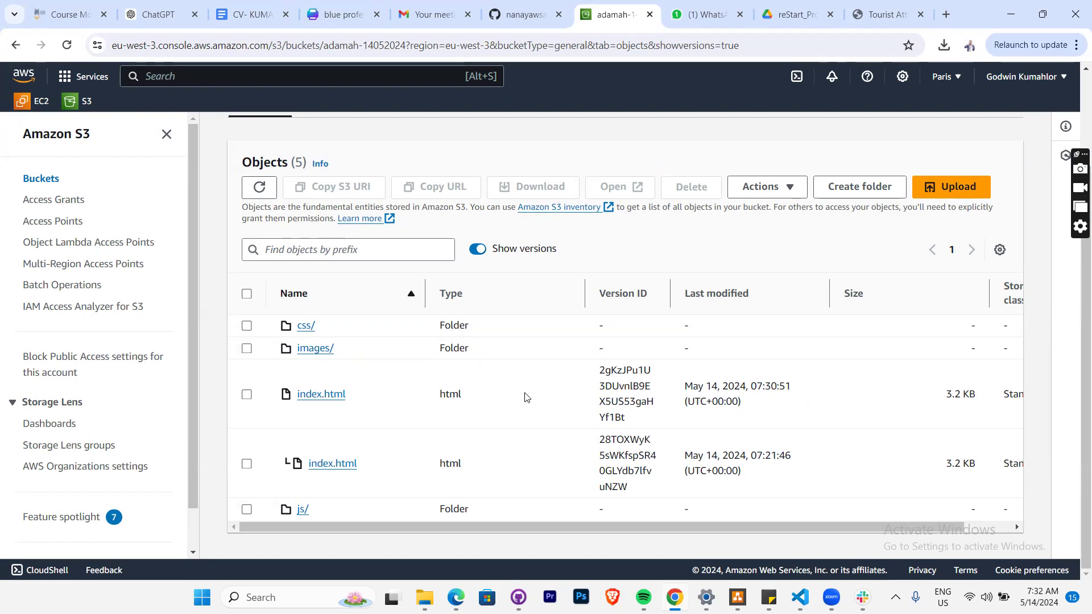
click(246, 396)
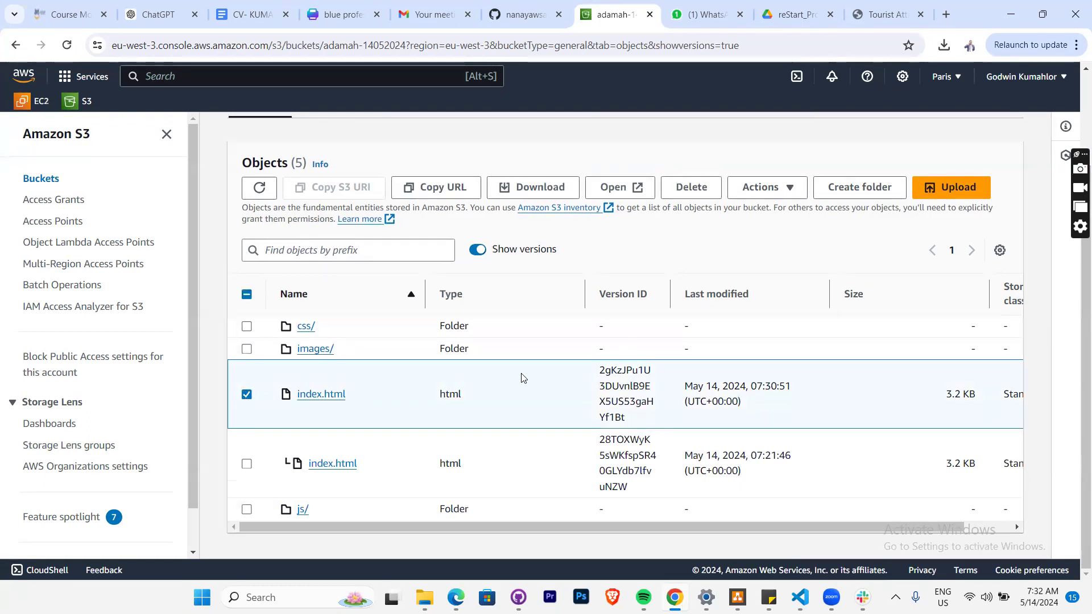
scroll(598, 333, up, 2)
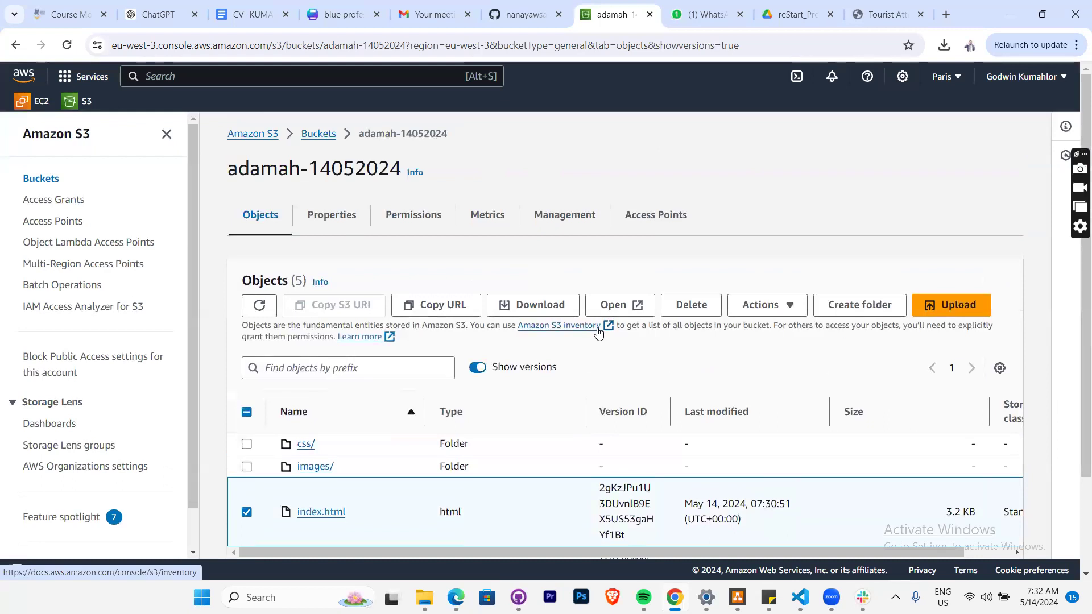
- Switch to the hosted tourist-attraction website and reload it to check the updated heading
key(ctrl+Tab)
key(ctrl+Tab)
key(ctrl+Tab)
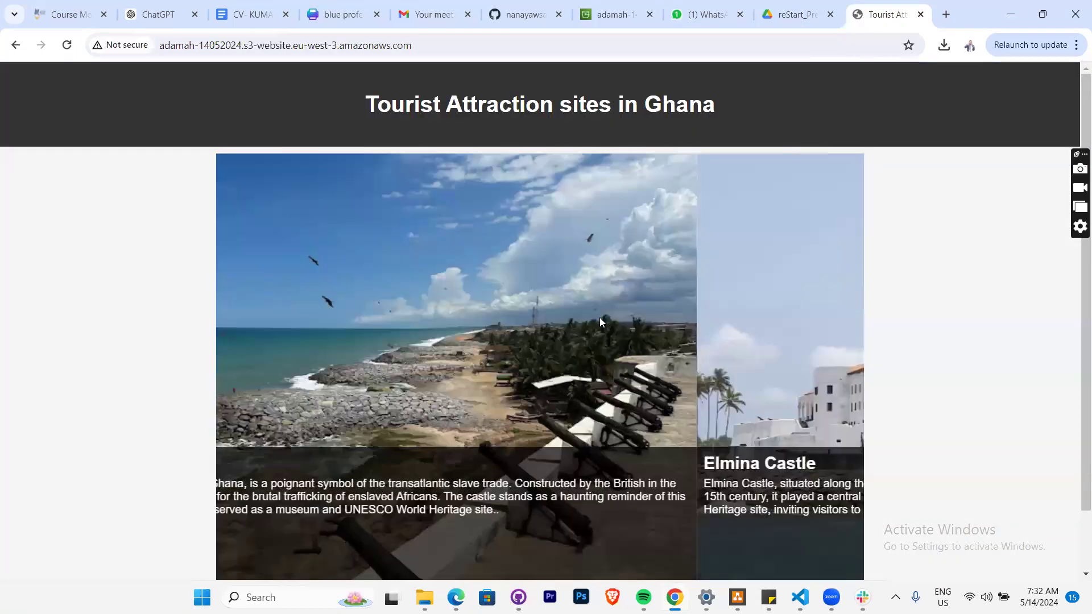
click(67, 45)
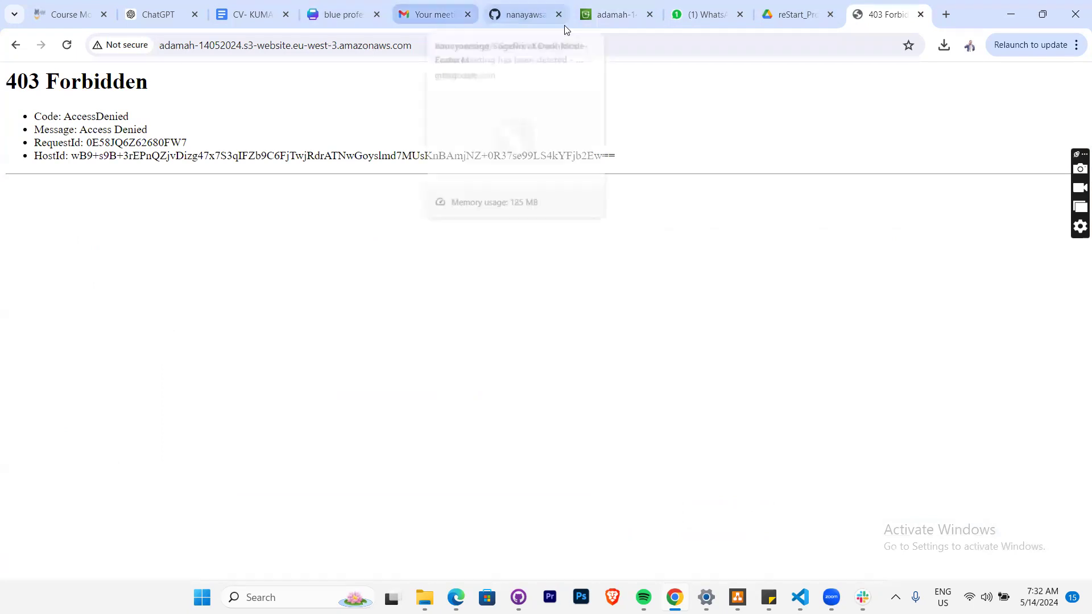
- Return to the adamah-14052024 bucket, make the newest index.html version public using ACL and close the status page
click(589, 23)
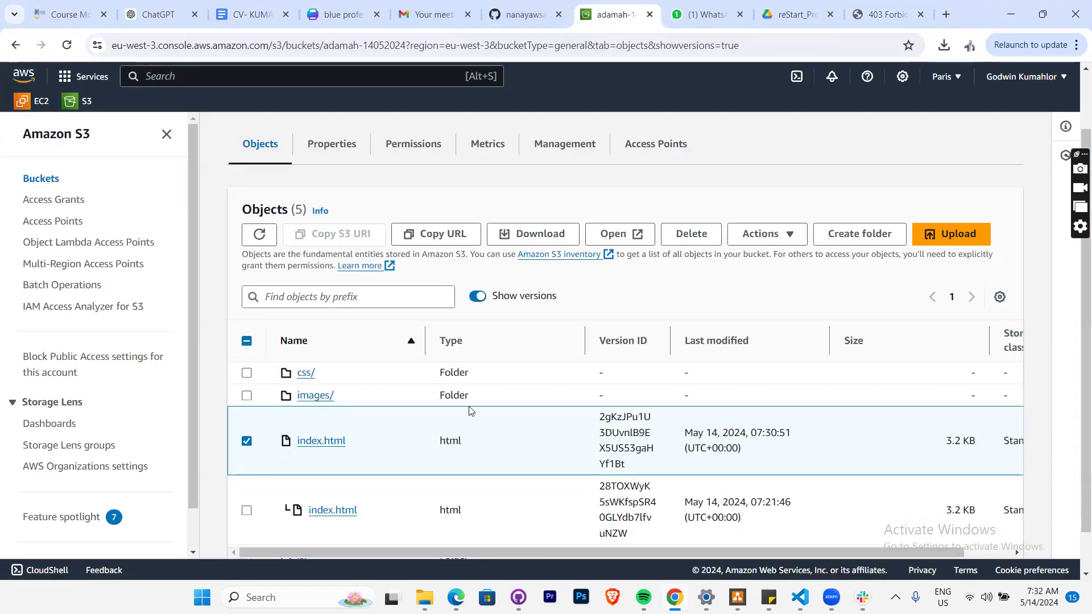
scroll(603, 282, up, 1)
scroll(600, 282, up, 1)
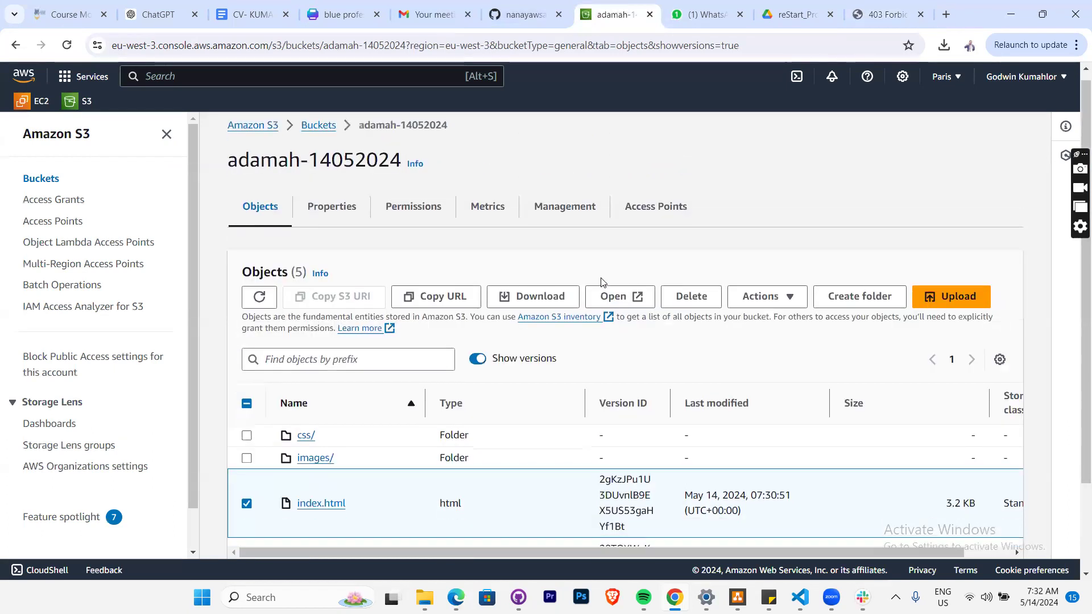
scroll(601, 282, down, 2)
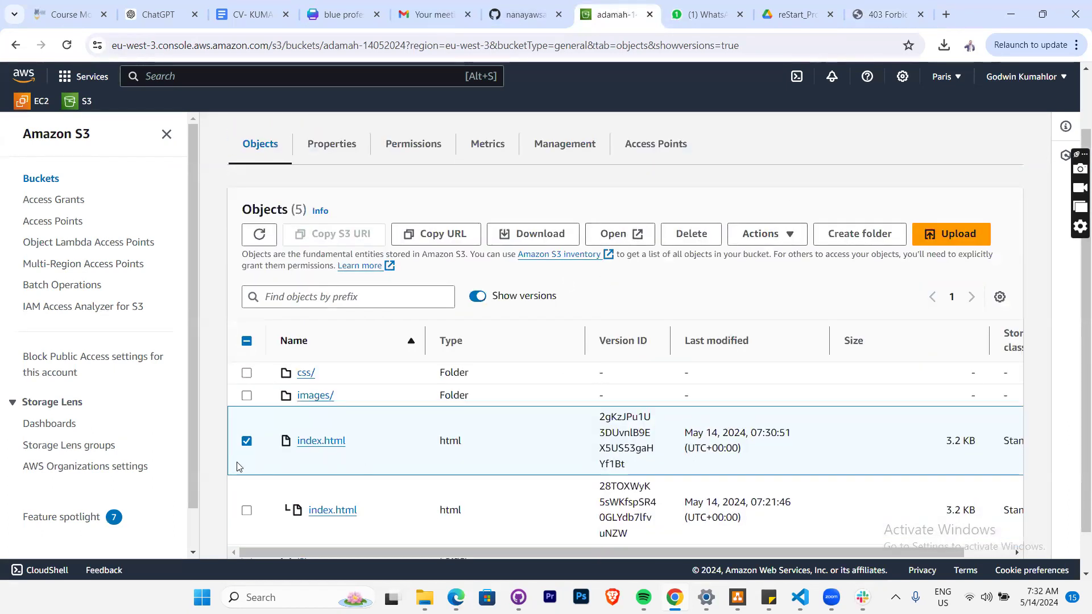
click(245, 443)
click(244, 443)
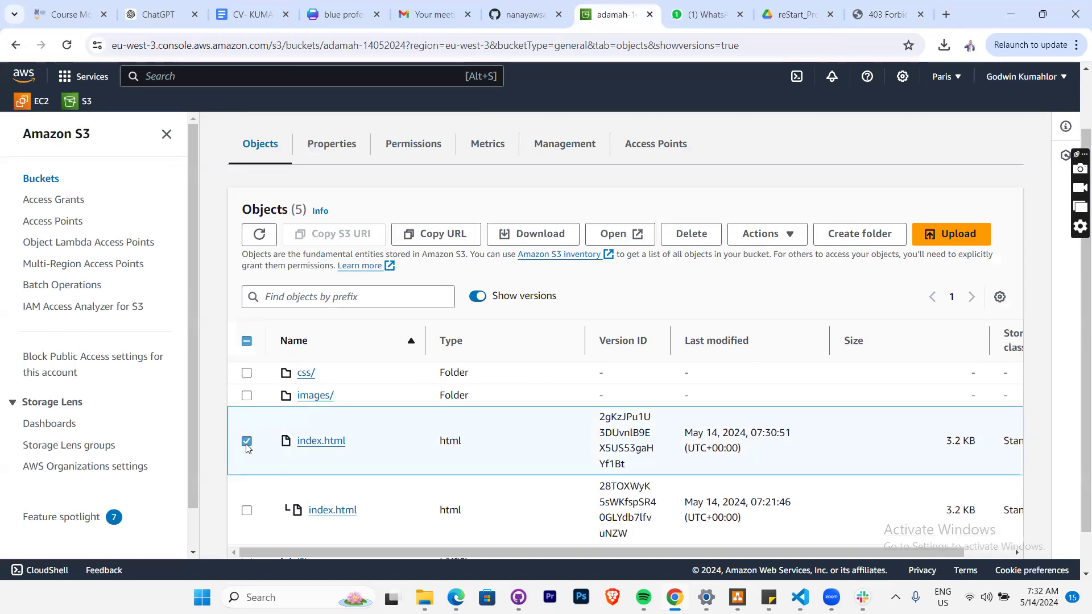
click(773, 237)
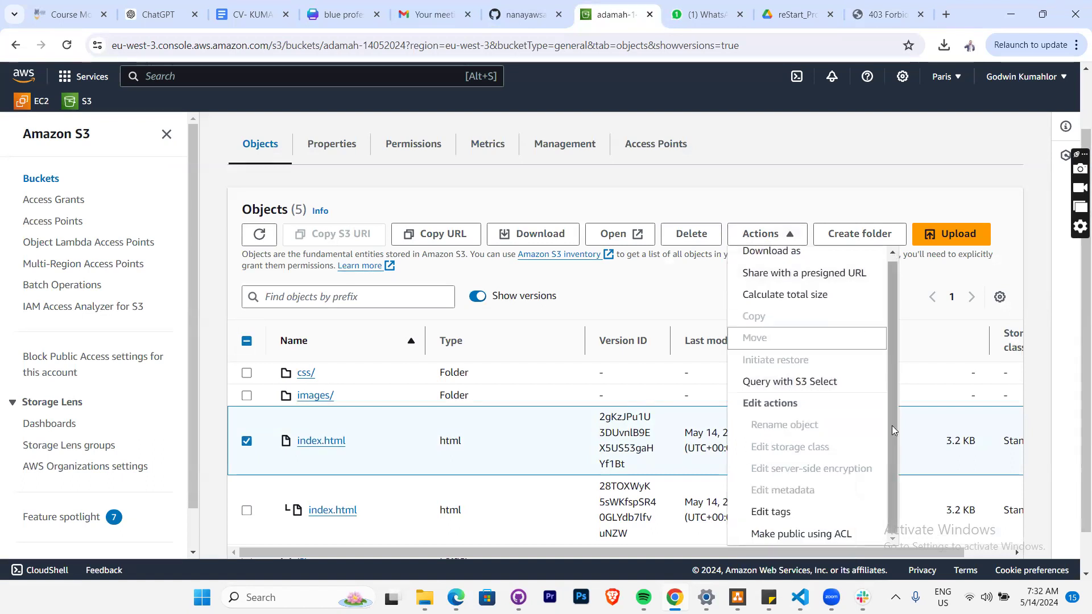
click(762, 533)
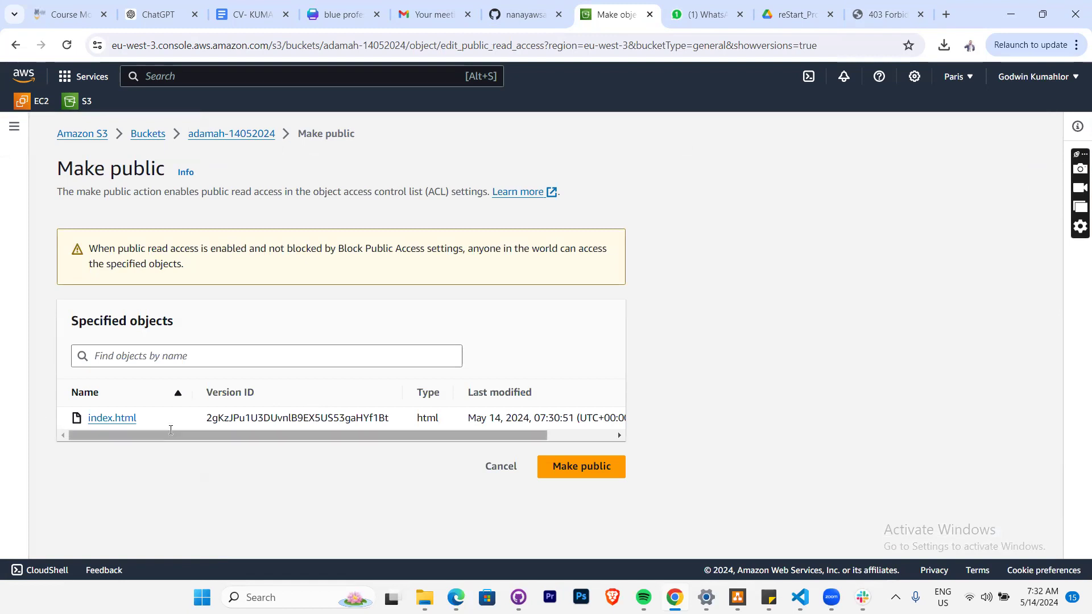
click(586, 467)
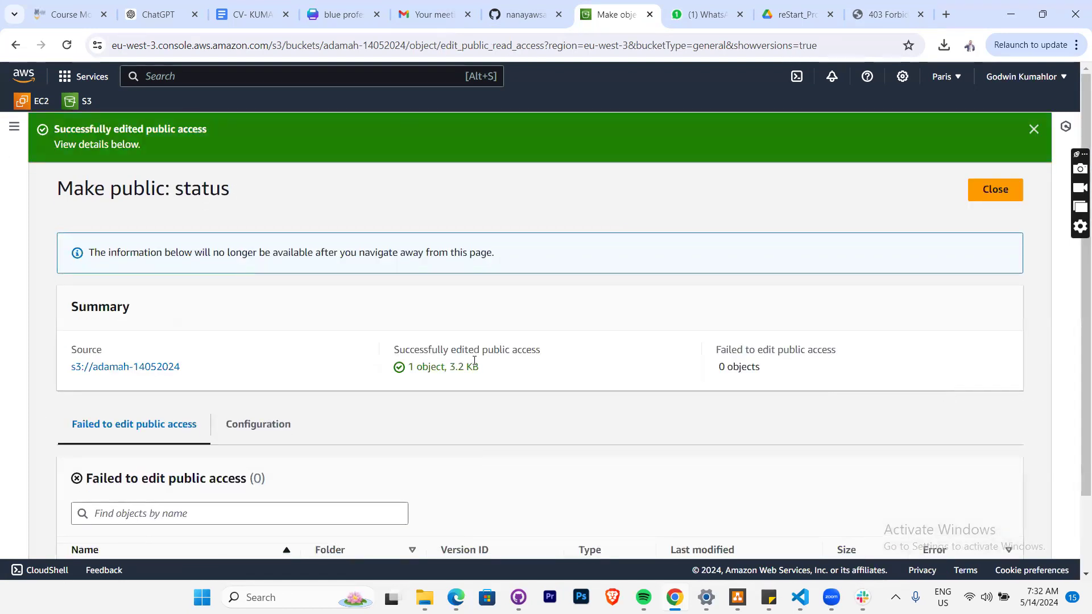
scroll(474, 361, down, 2)
scroll(470, 360, up, 2)
click(1003, 193)
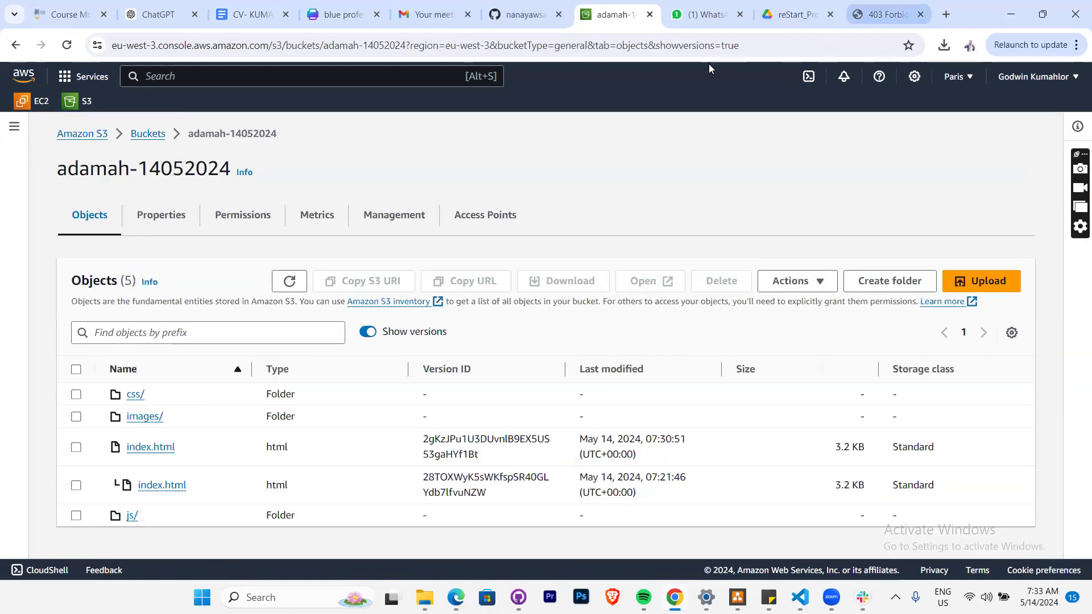
- Reload the hosted tourist-attraction website and capture a screen region showing its address, heading and Wli Waterfalls image
key(ctrl+9)
click(66, 45)
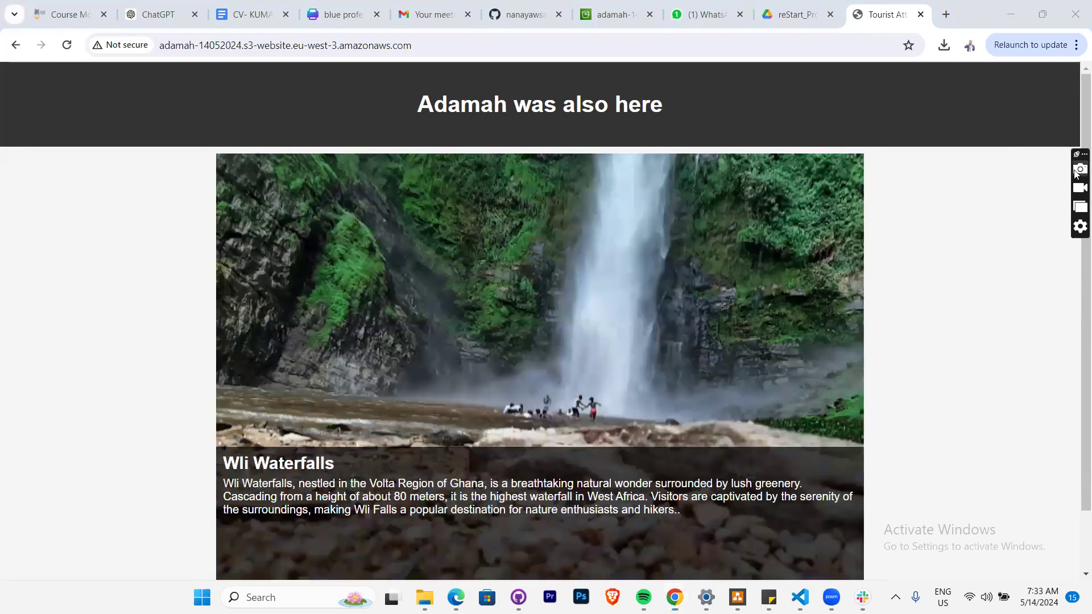
click(1080, 169)
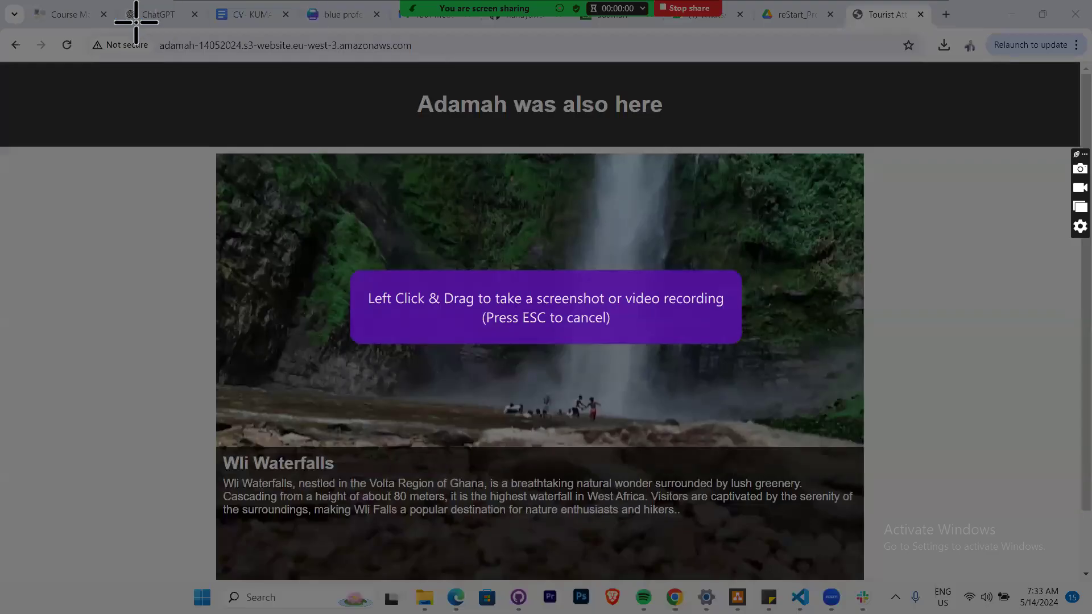
drag(155, 39, 820, 363)
drag(872, 527, 885, 580)
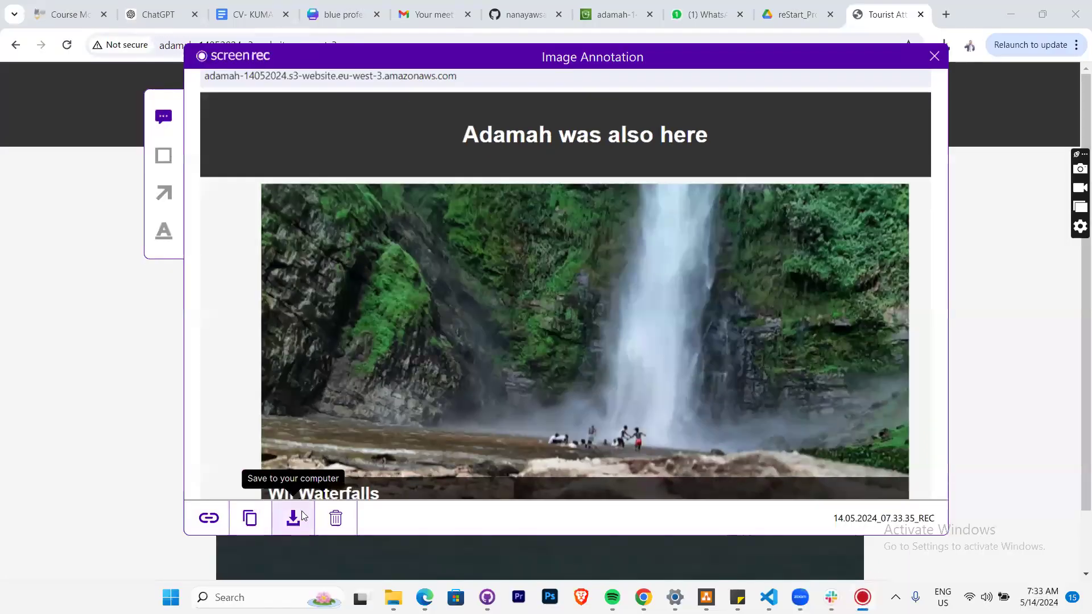
- Save the captured image to the Desktop as screenshot2 and close the image annotation window
click(293, 517)
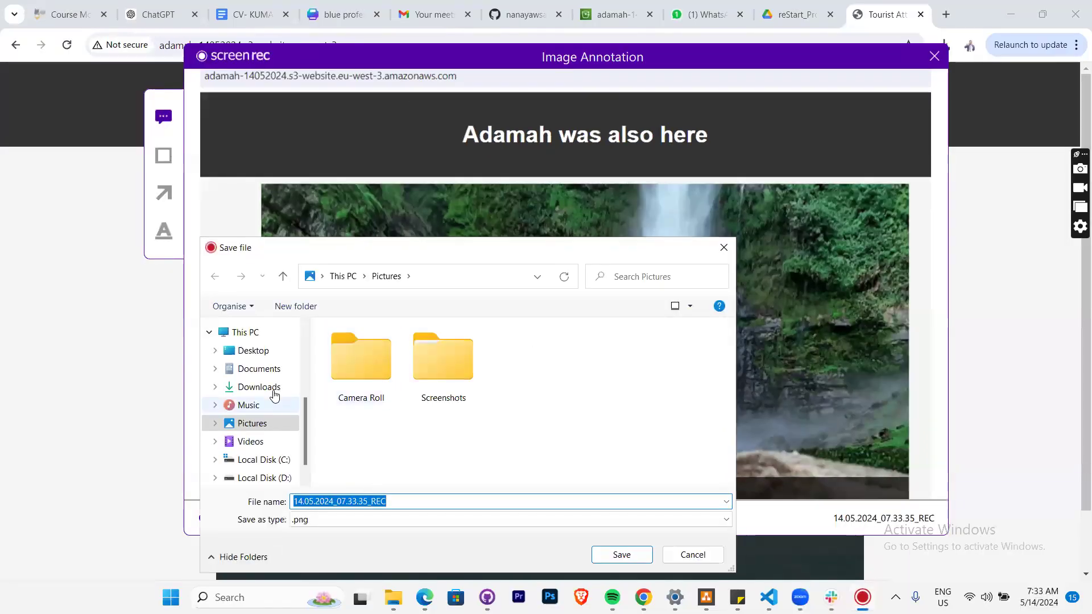
click(260, 352)
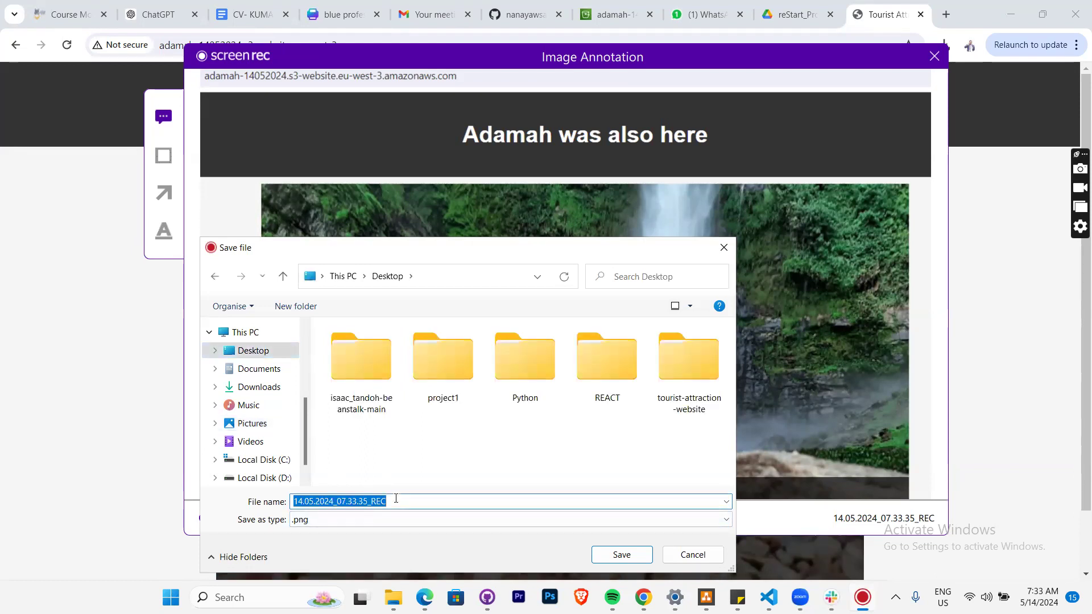
text(sece)
key(BackSpace)
text(cond)
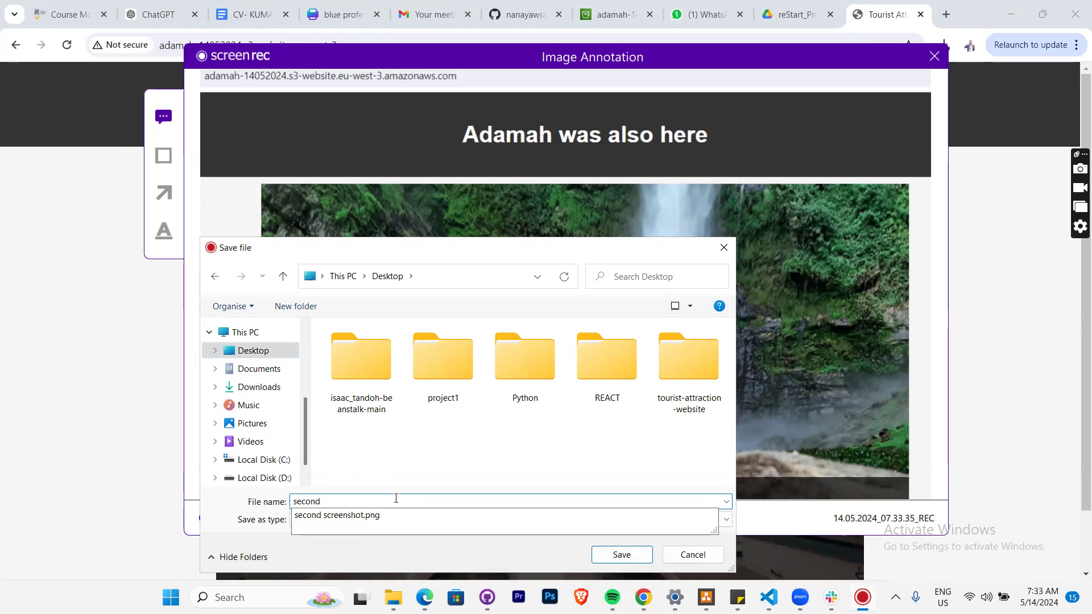
key(BackSpace)
key(BackSpace)
key(BackSpace)
key(BackSpace)
key(BackSpace)
key(BackSpace)
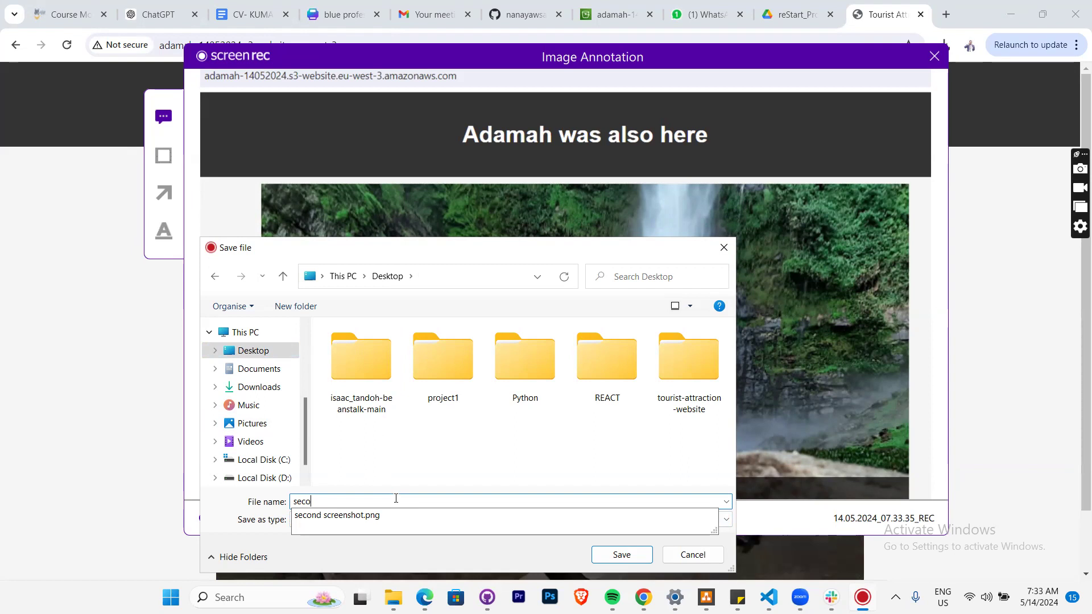
text(screenshot2)
click(613, 559)
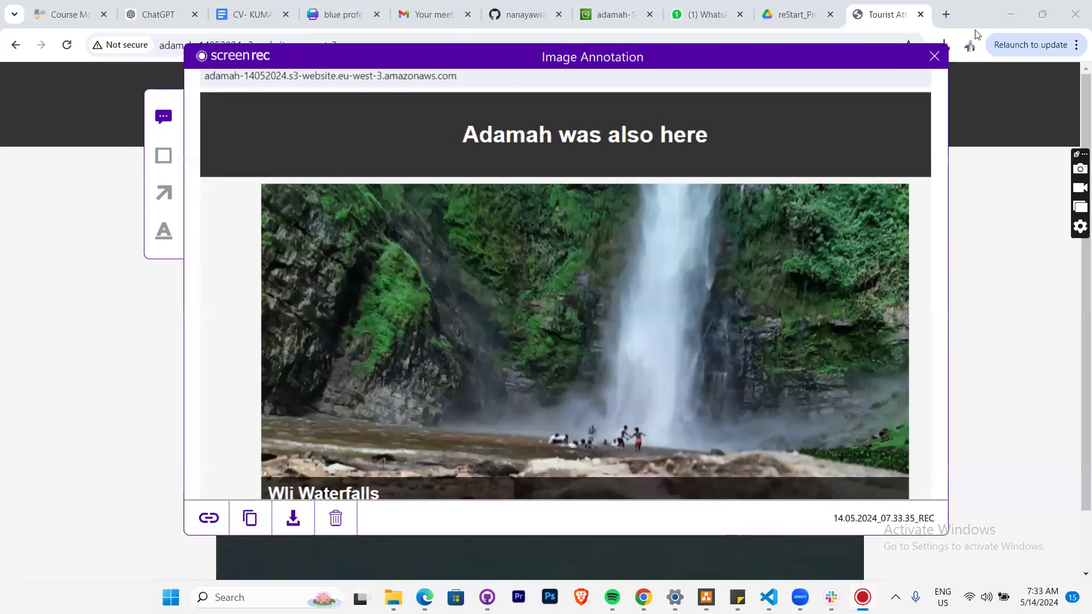
click(934, 56)
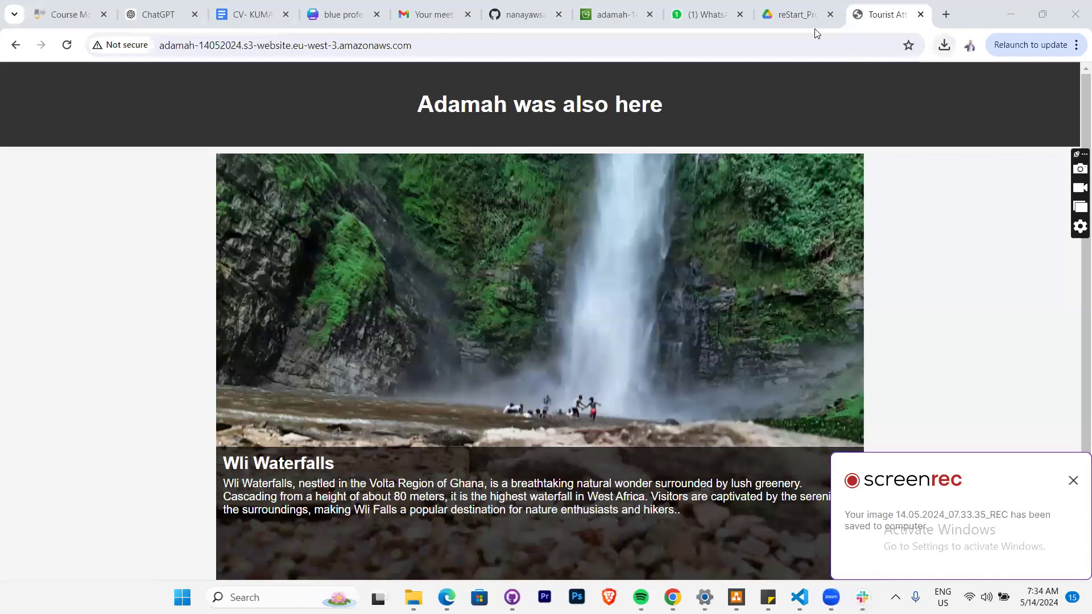
click(812, 17)
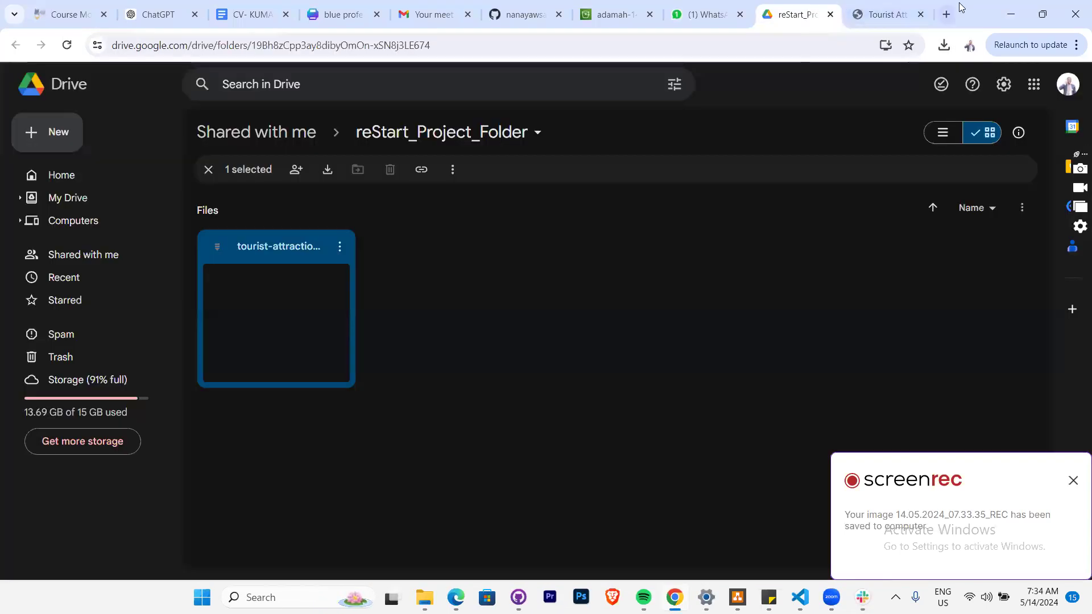
click(945, 14)
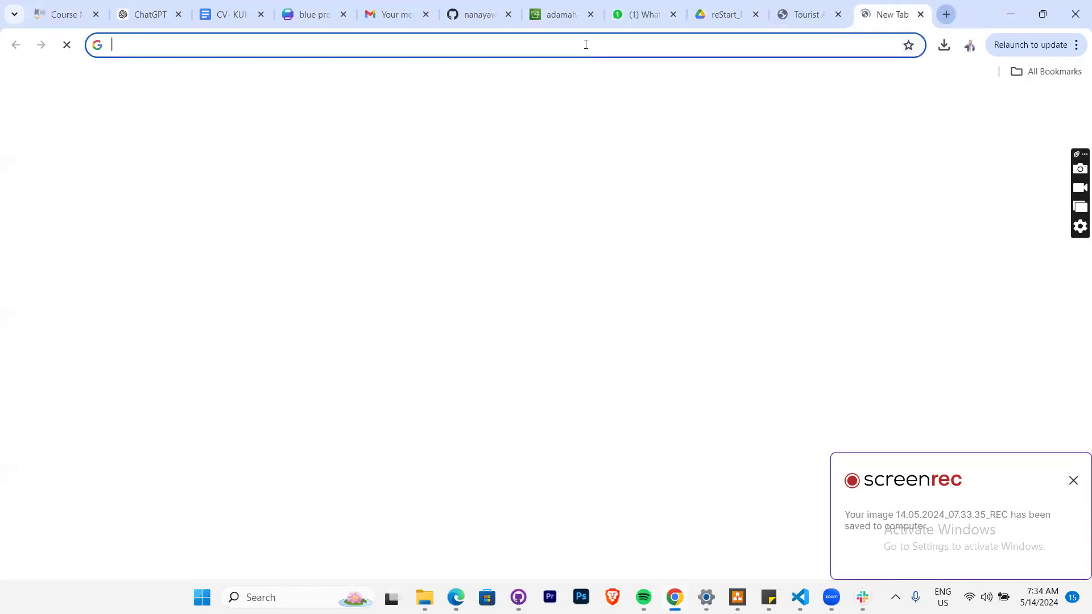
click(585, 43)
text(docnew)
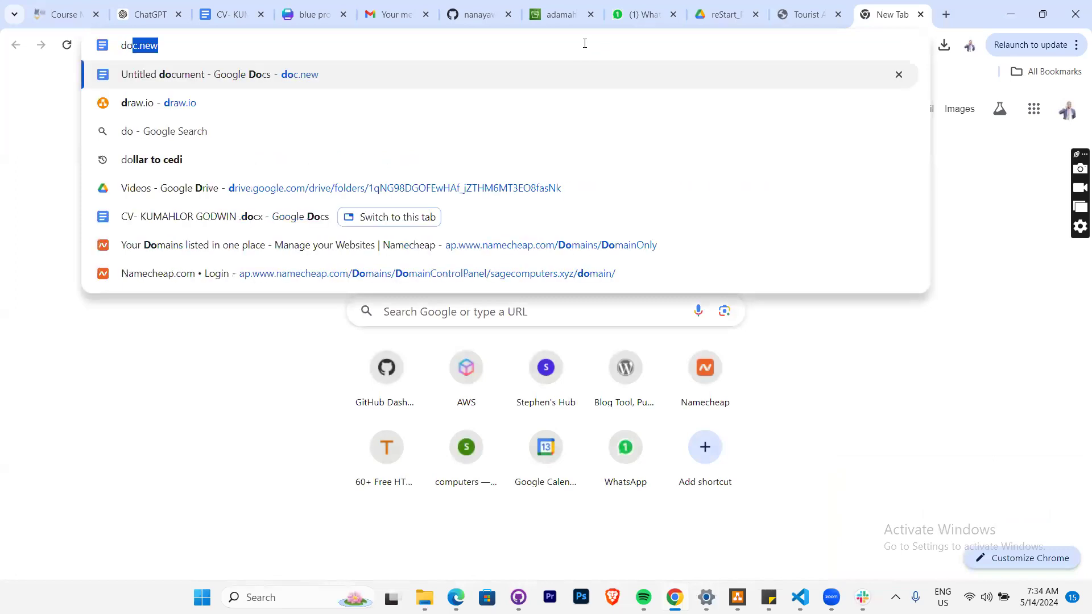
key(Return)
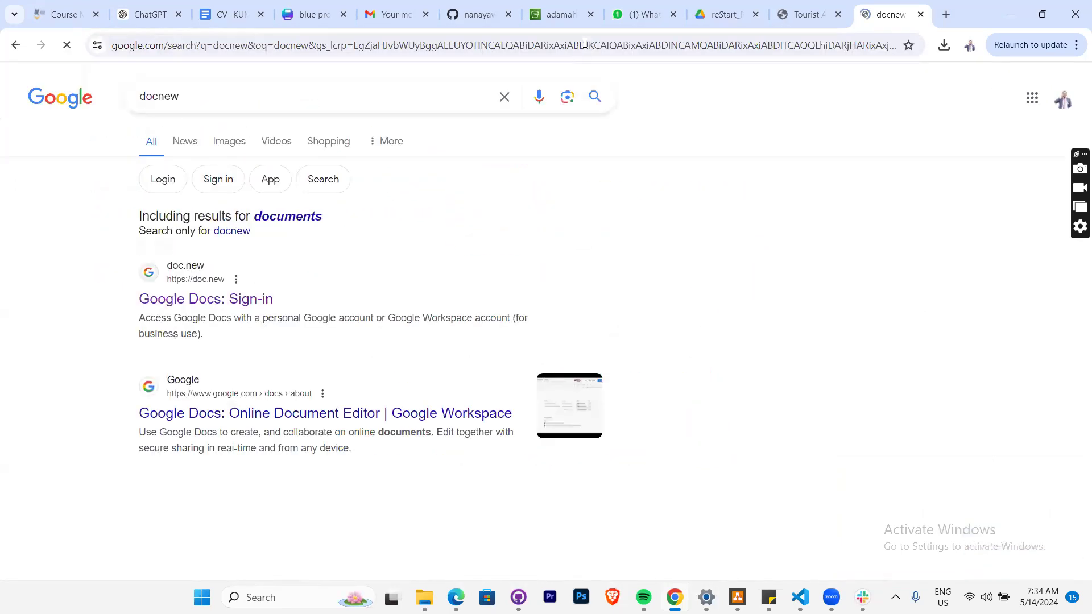
click(153, 95)
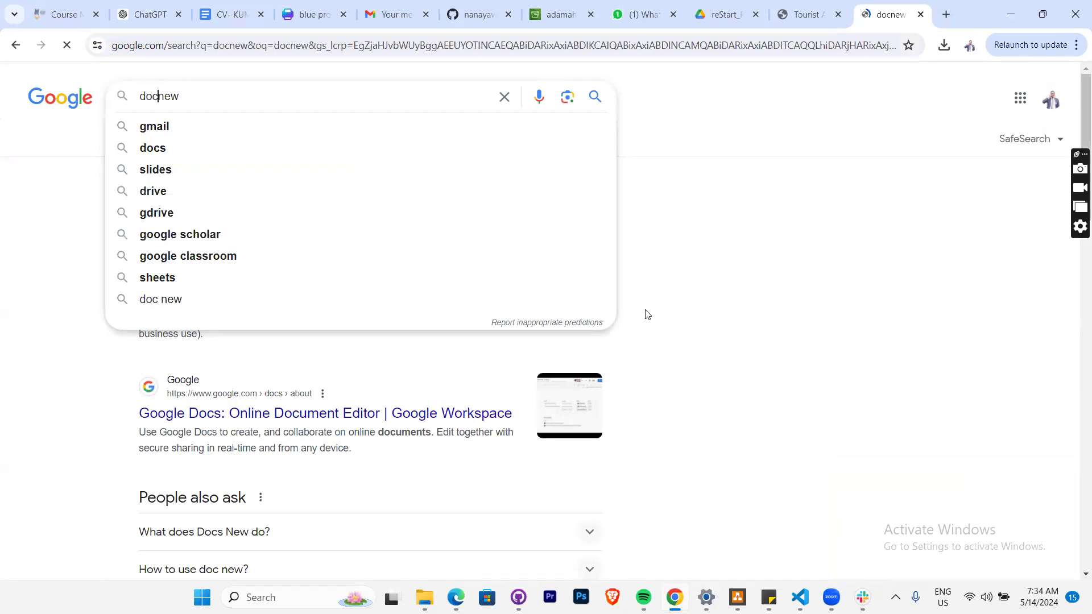
click(920, 15)
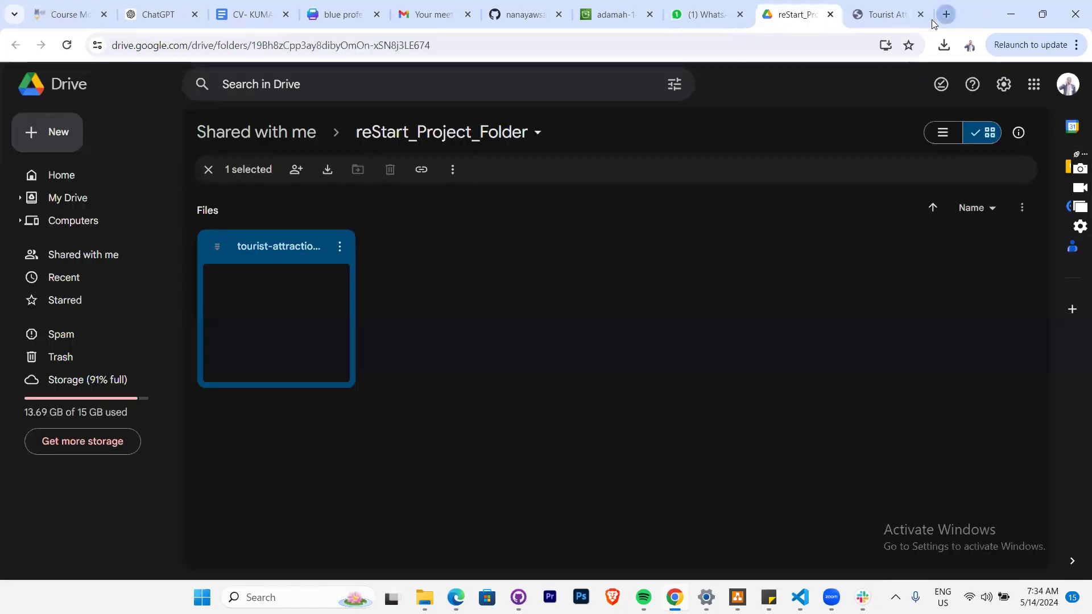
- Create a blank Google Docs document in a new browser tab through doc.new
click(945, 14)
text(d)
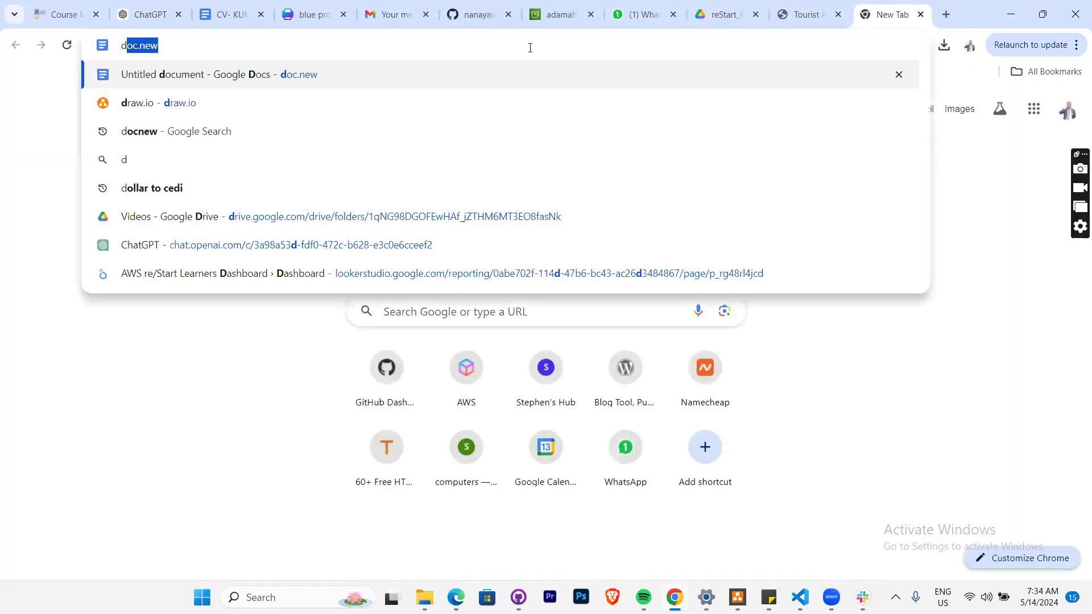
text(oc.new)
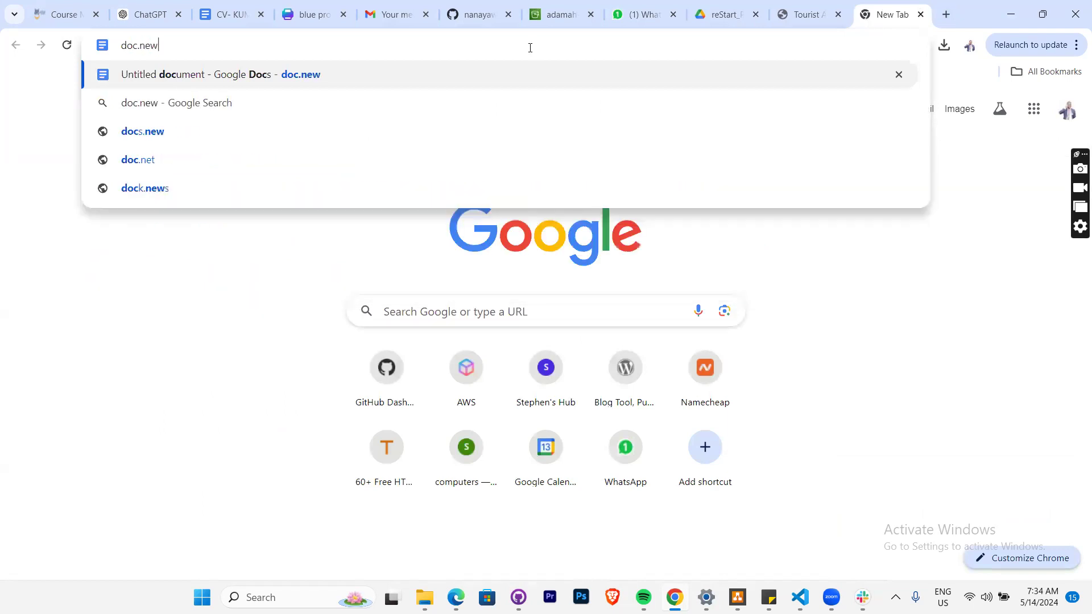
key(Return)
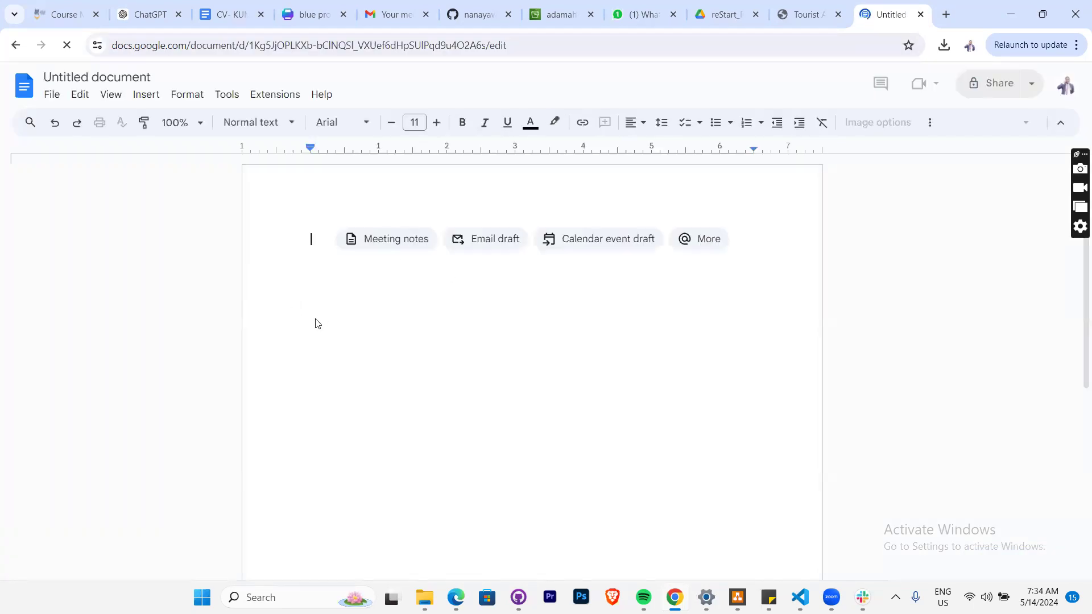
click(319, 245)
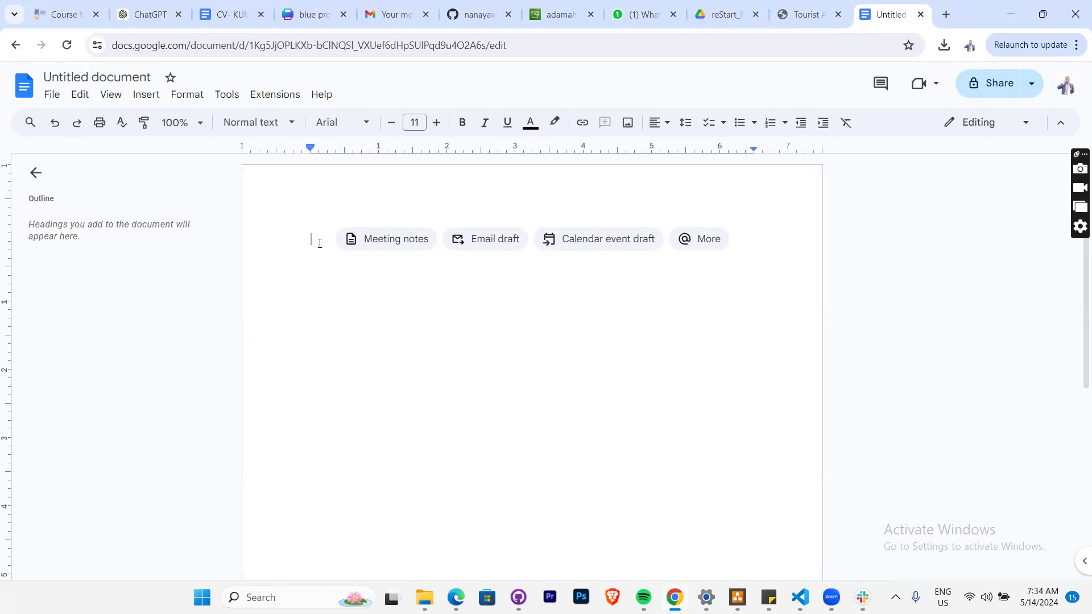
- Rename the untitled document as adama_s3
click(140, 78)
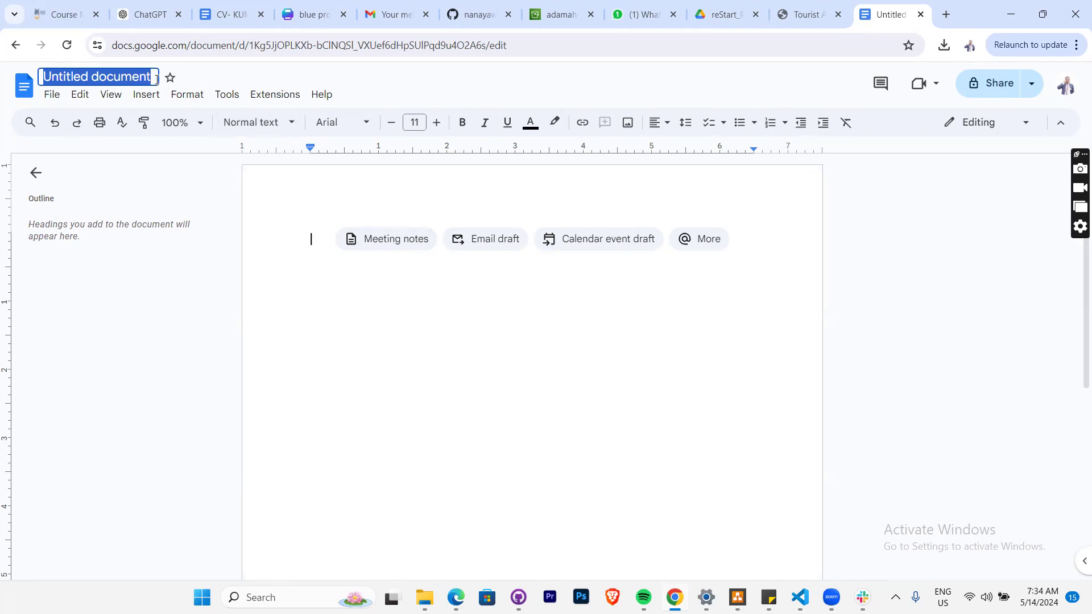
text(adama)
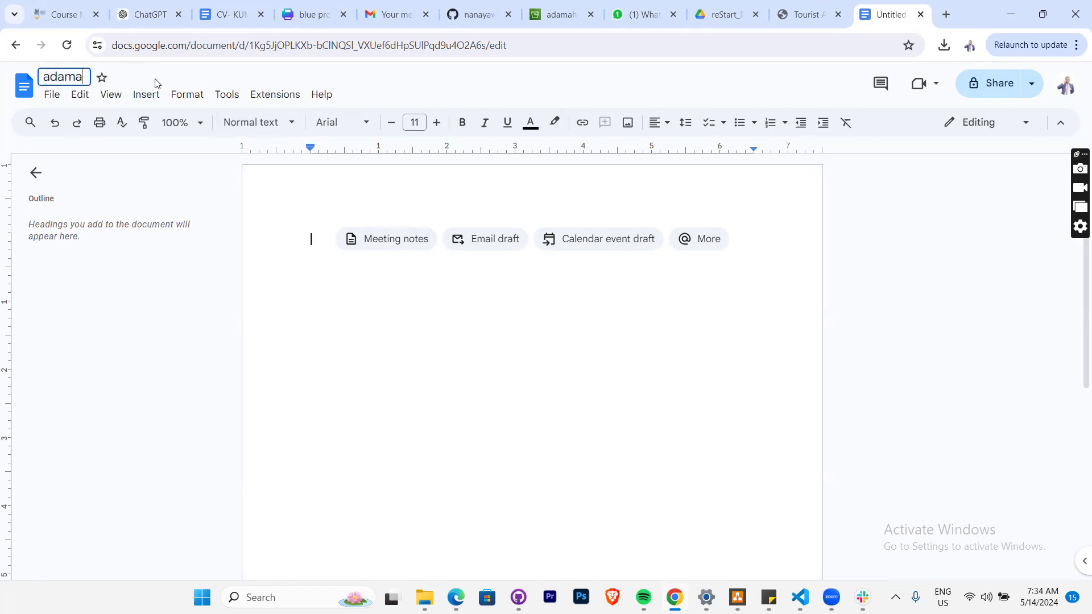
text(-)
key(BackSpace)
text(_s2)
key(BackSpace)
text(3)
key(Return)
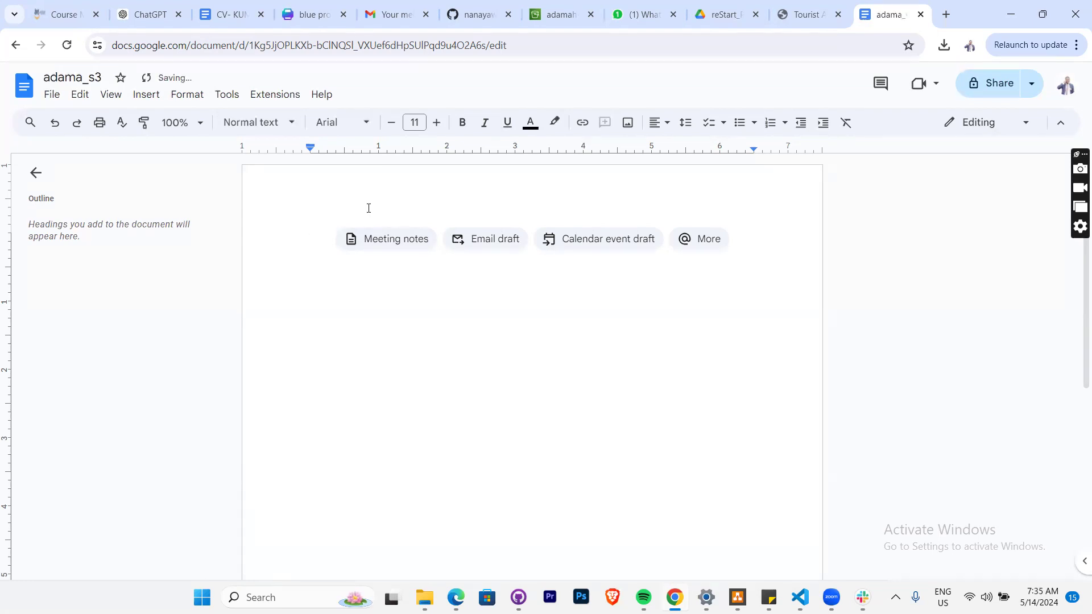
- Write the caption "First screenshot" at the start of the document and begin a new line below it
text(s)
key(BackSpace)
text(Firsat)
key(BackSpace)
key(BackSpace)
key(BackSpace)
key(BackSpace)
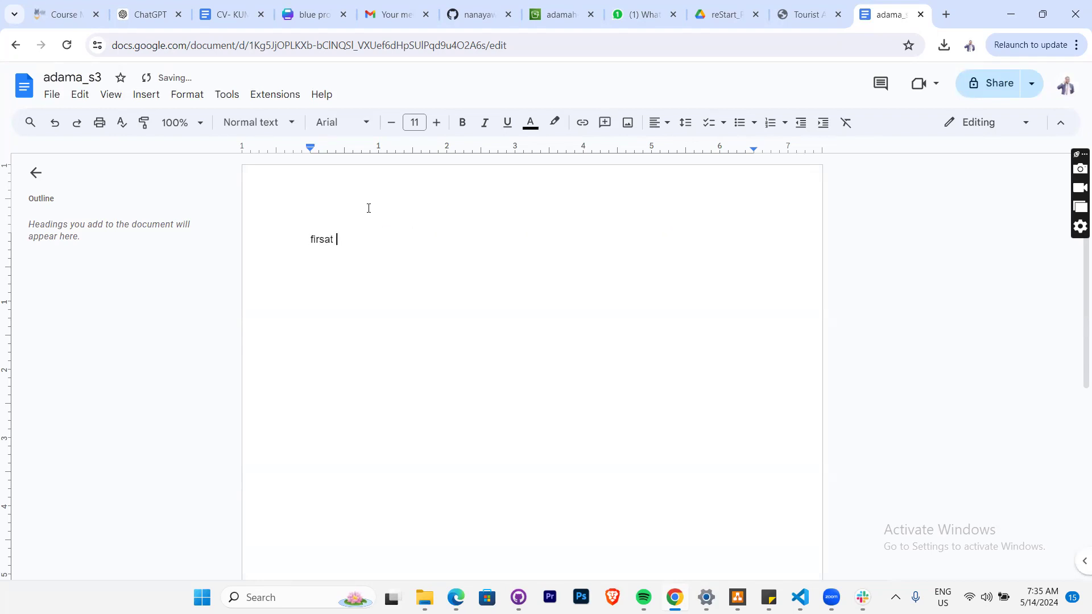
text(t screenshot)
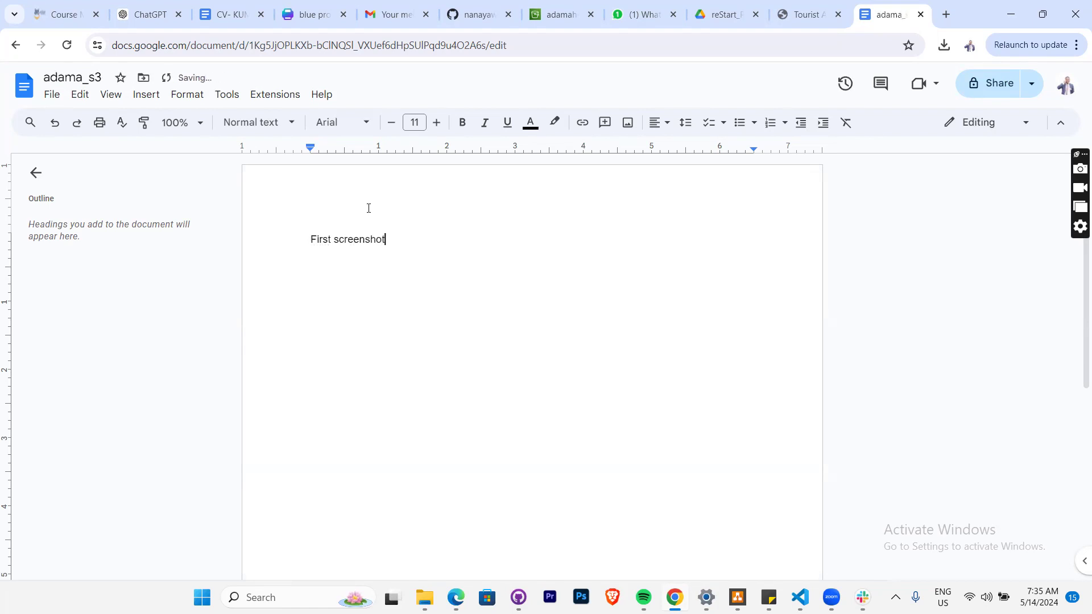
key(Return)
- Insert the first_screenshot image from the computer's Desktop below the "First screenshot" caption
click(627, 123)
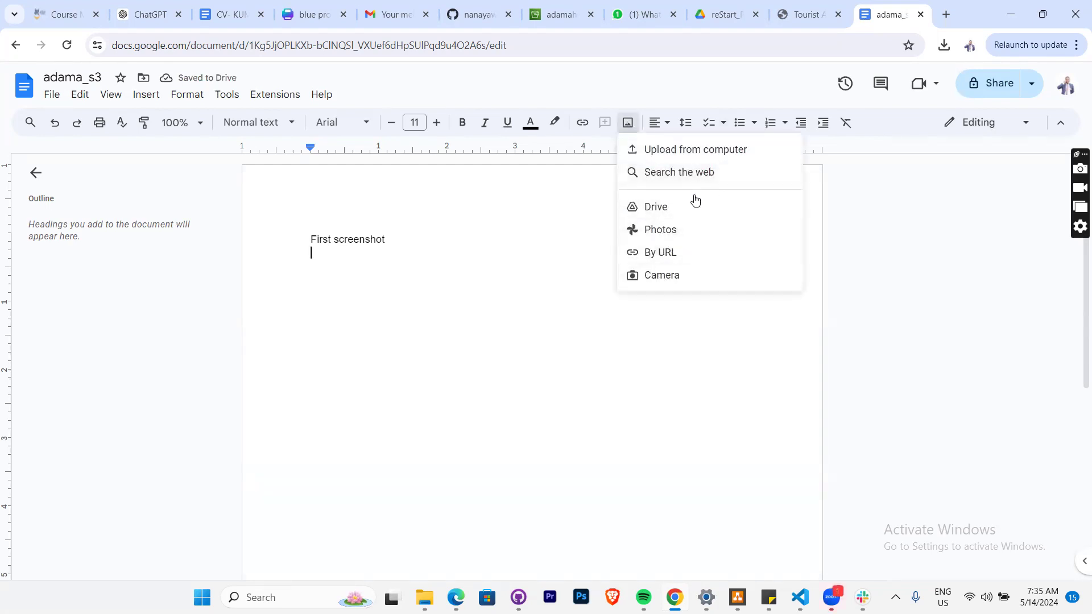
click(696, 151)
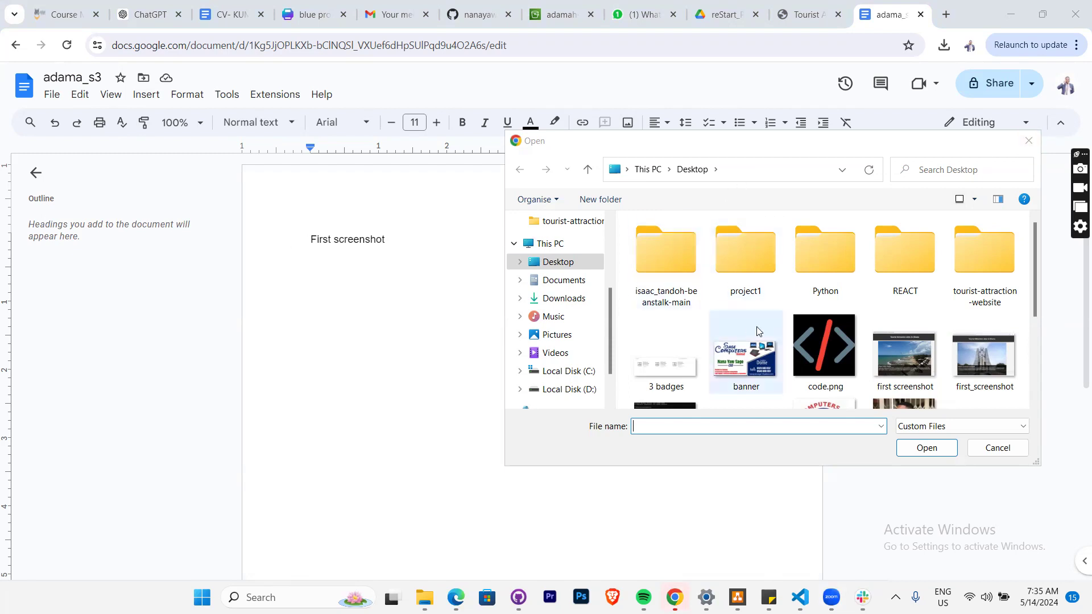
scroll(756, 328, down, 3)
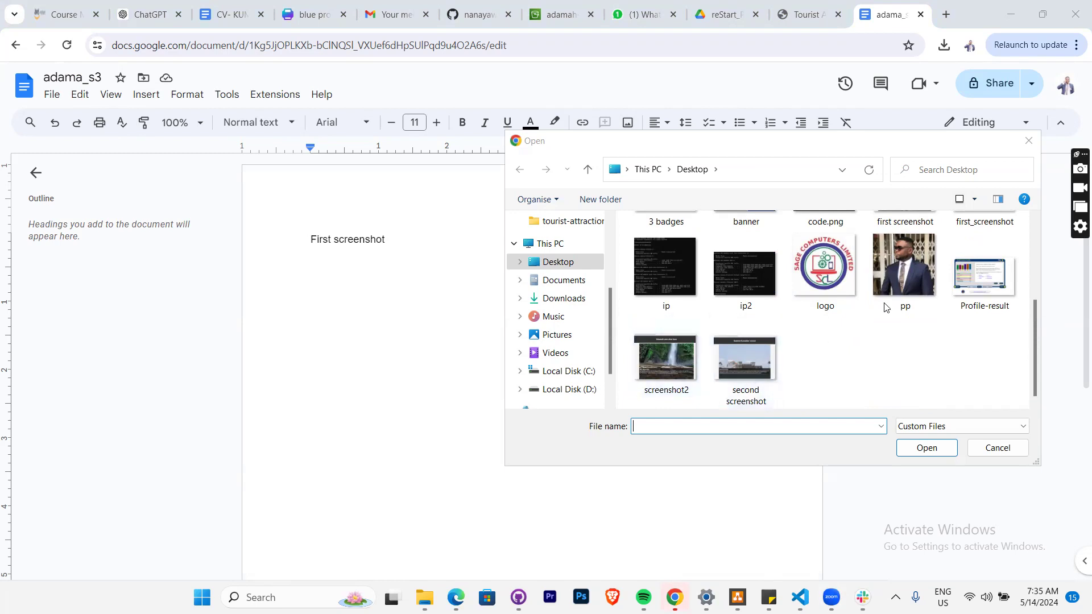
scroll(762, 367, up, 1)
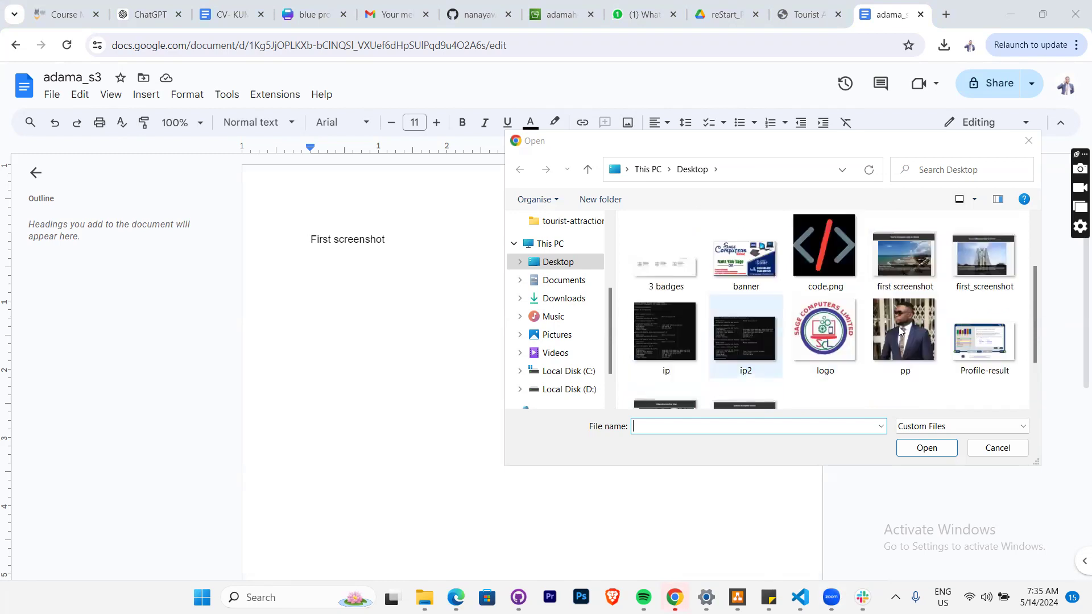
click(992, 264)
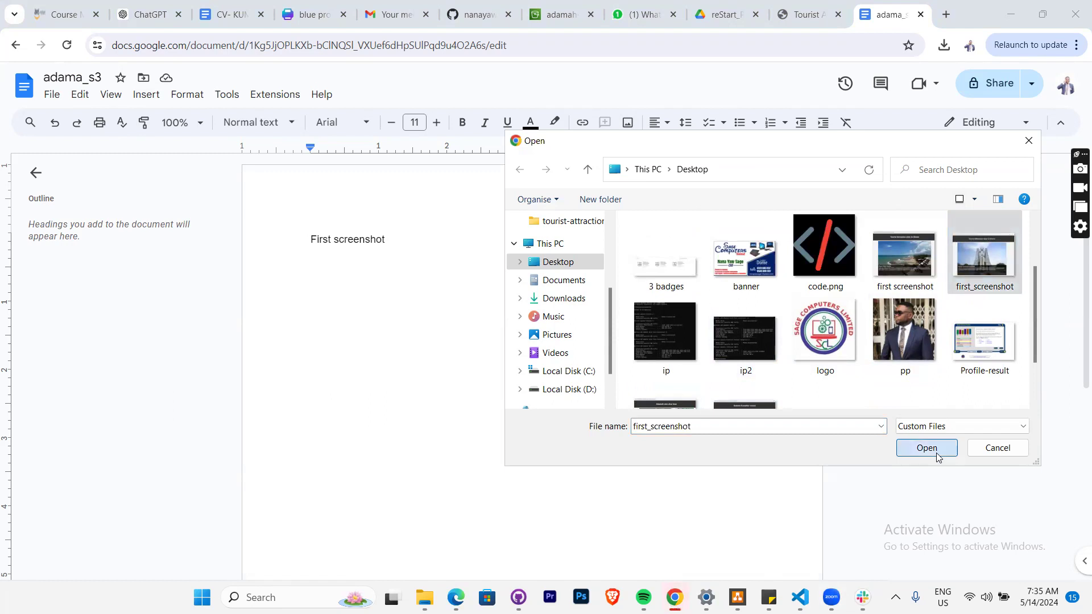
click(935, 454)
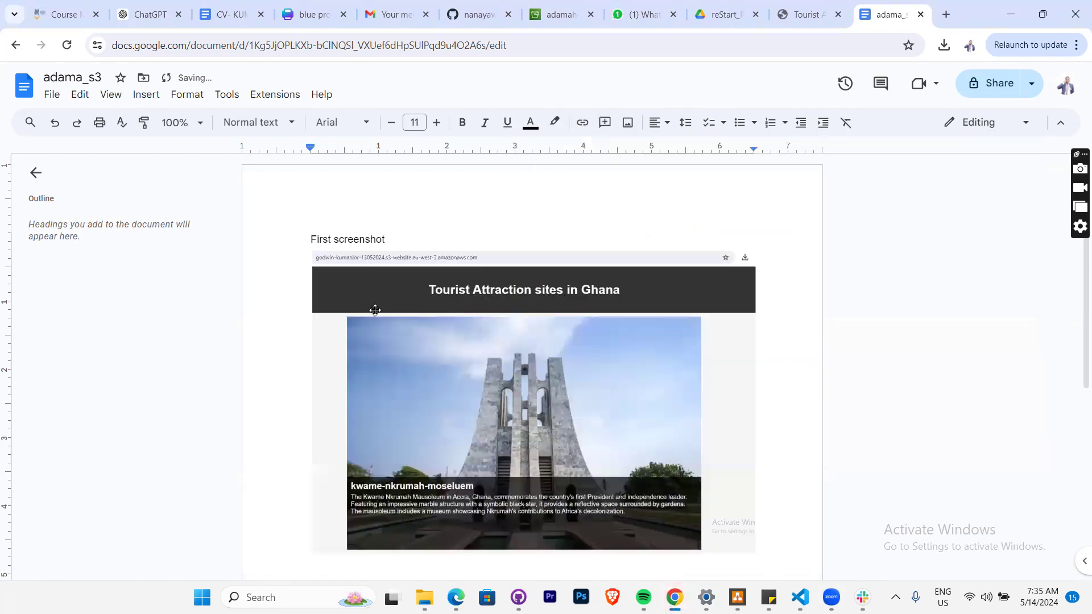
- Add two blank lines between the "First screenshot" caption and the inserted image
scroll(514, 309, down, 5)
scroll(514, 309, up, 4)
click(514, 310)
scroll(514, 310, up, 1)
scroll(511, 336, down, 5)
scroll(505, 358, up, 5)
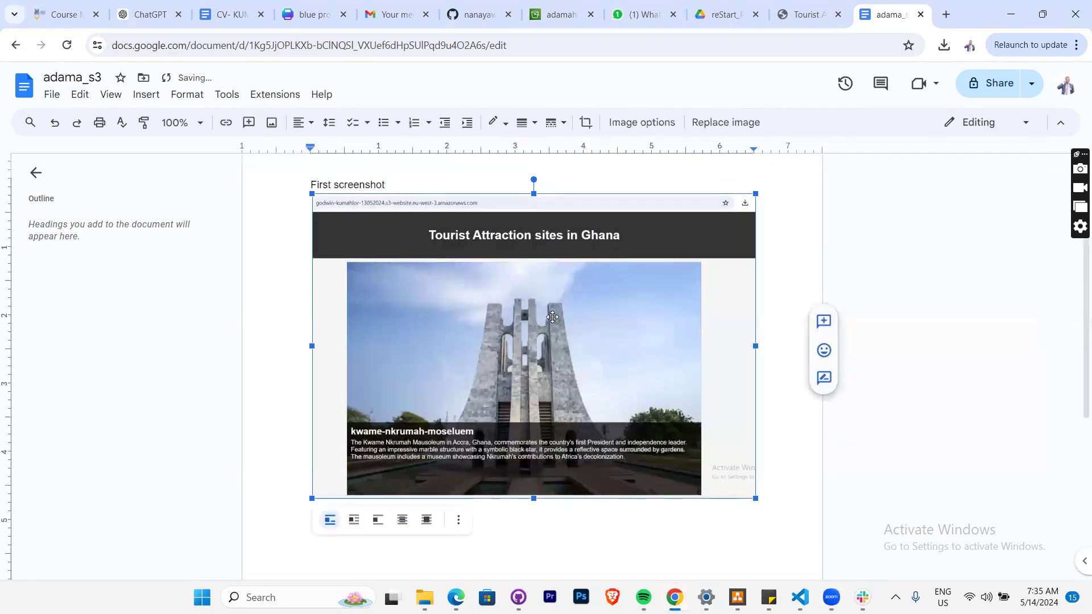
click(576, 182)
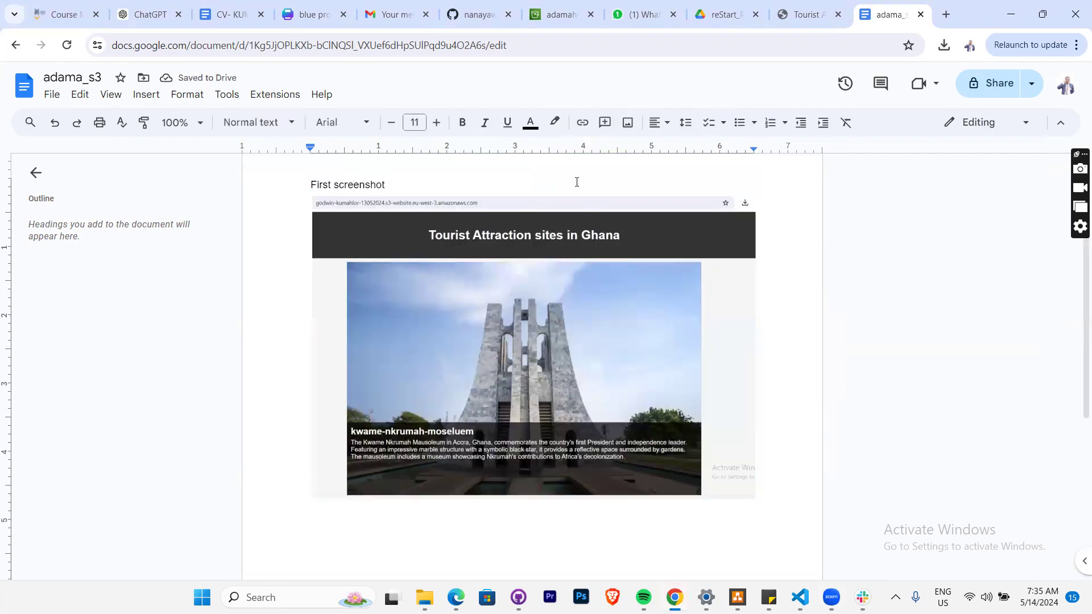
key(Return)
key(Return)
- Write the caption "Second screenshot" below the inserted image and begin a new line after it
scroll(514, 353, down, 5)
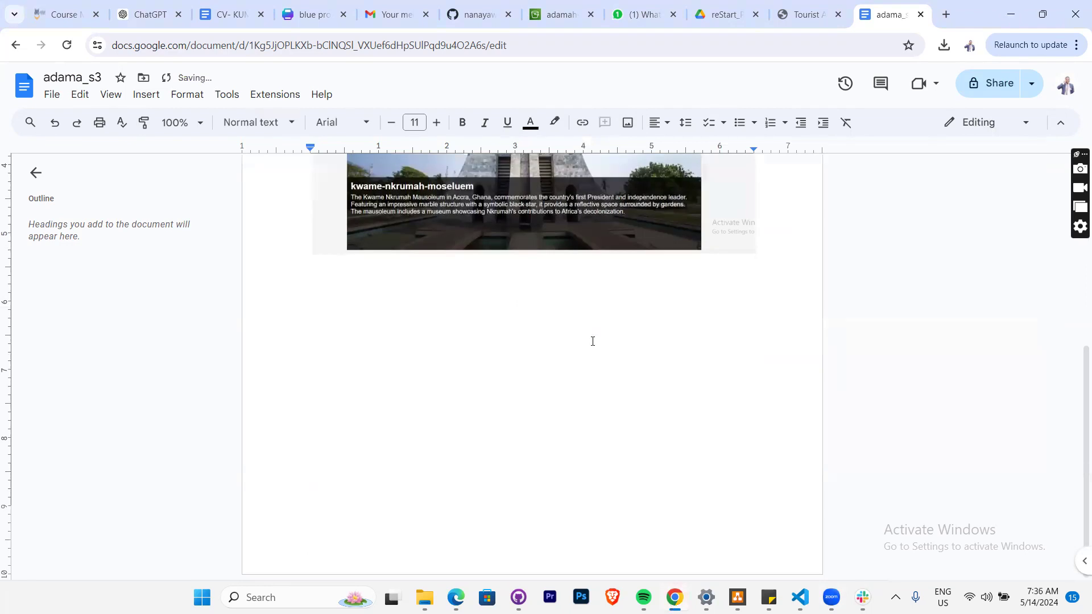
scroll(625, 329, up, 2)
click(665, 316)
scroll(796, 386, up, 3)
click(789, 458)
key(Return)
text(se)
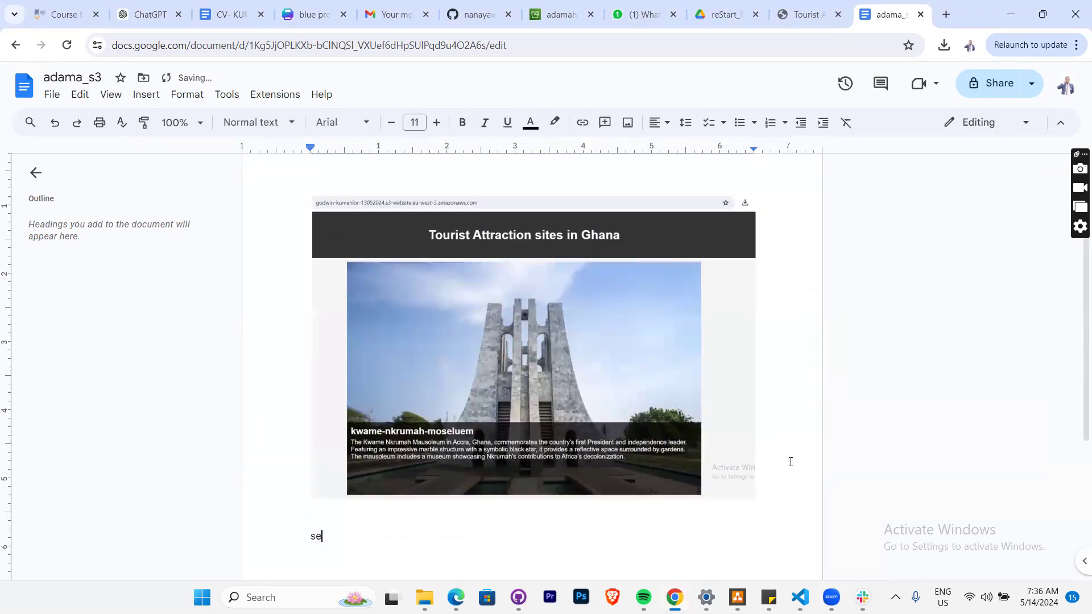
text(cond screenshot)
key(Return)
- Insert the screenshot2 image from the computer's Desktop below the "Second screenshot" caption and review the document
click(628, 122)
click(657, 149)
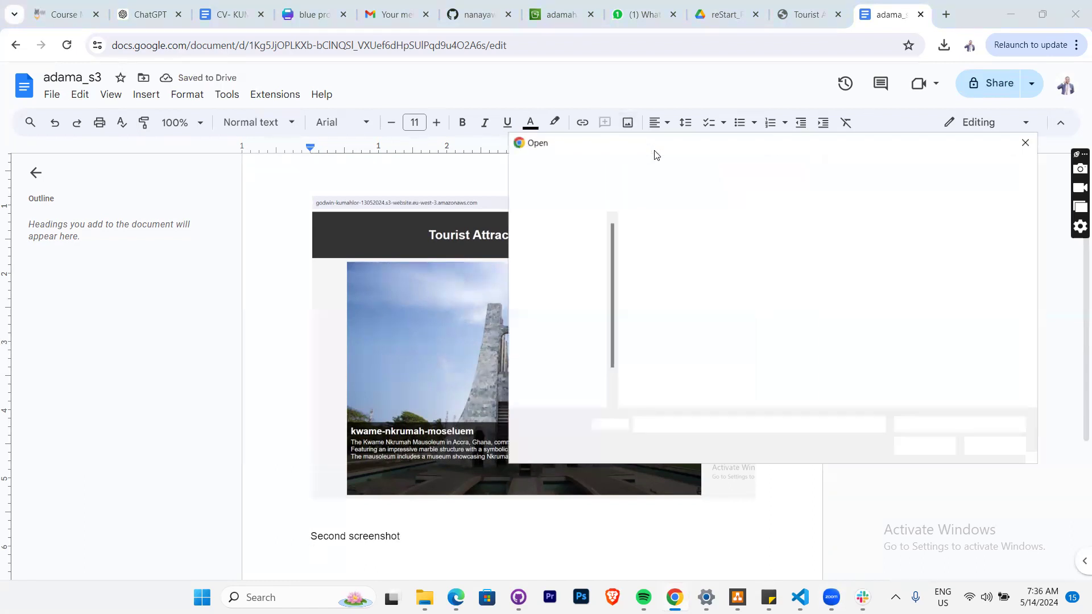
scroll(852, 353, down, 3)
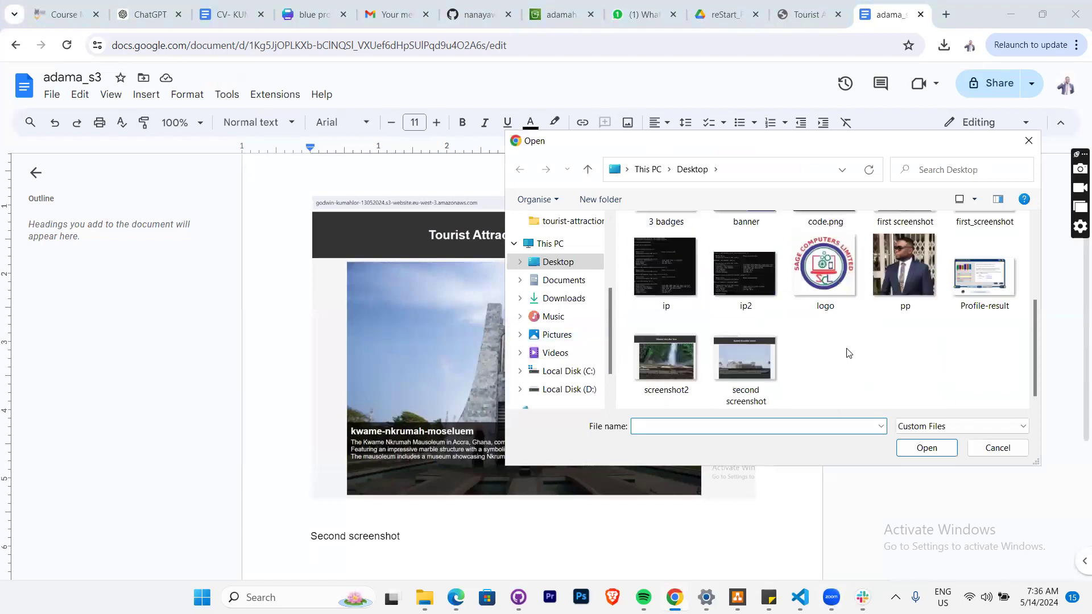
click(666, 362)
click(926, 447)
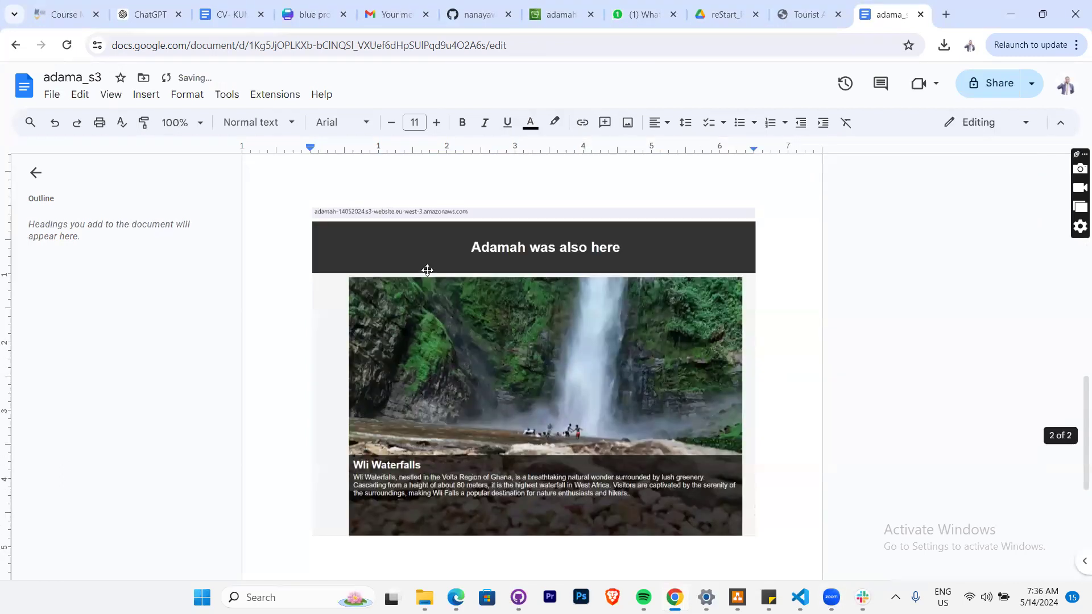
scroll(683, 340, down, 5)
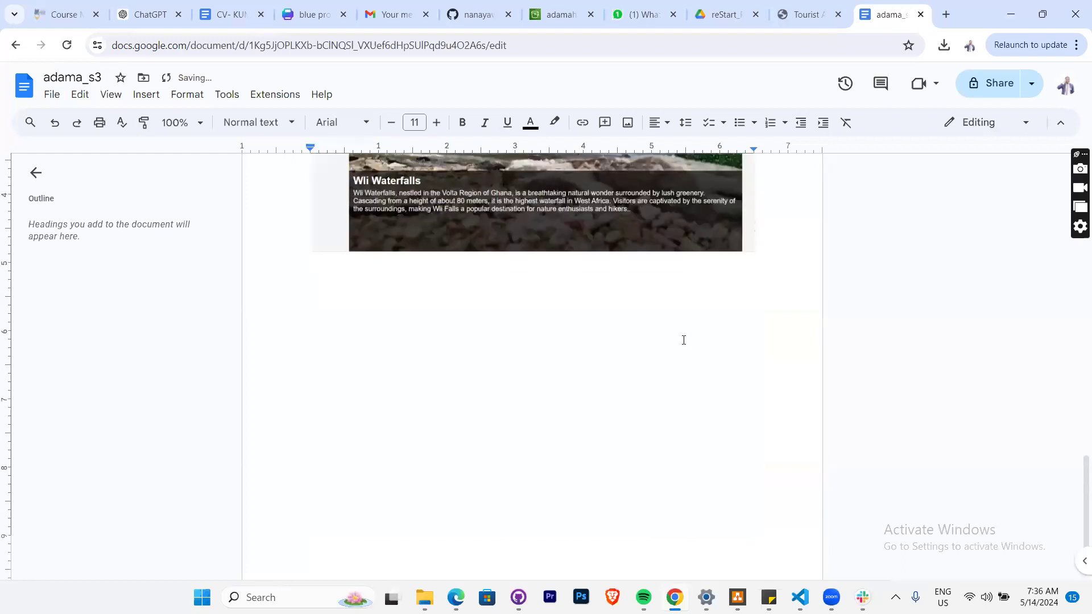
scroll(683, 340, up, 15)
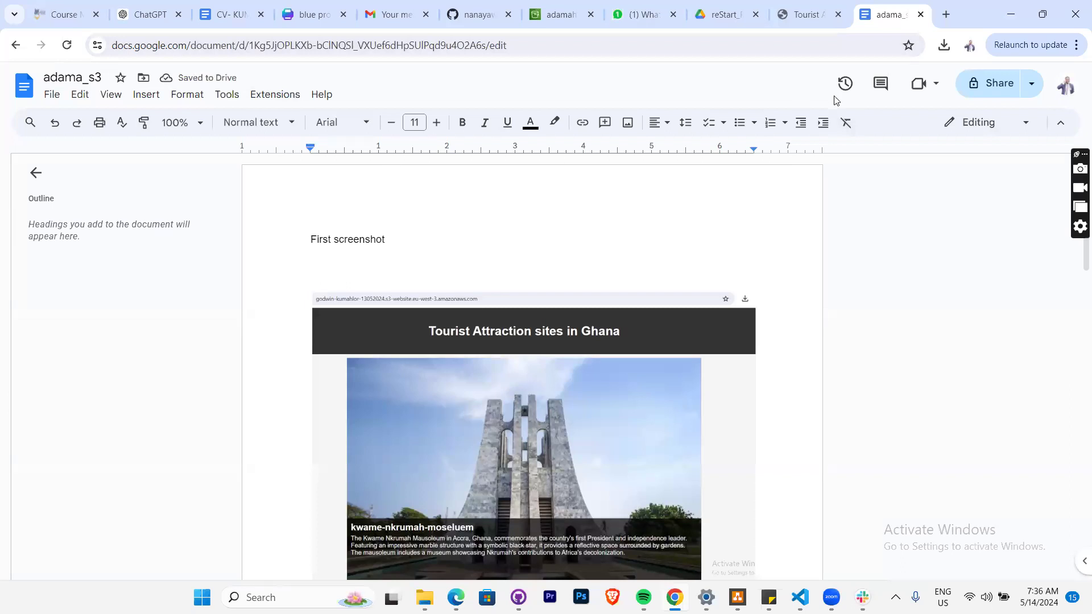
- Set the document's general access to anyone with the link as Viewer and copy the sharing link
click(988, 94)
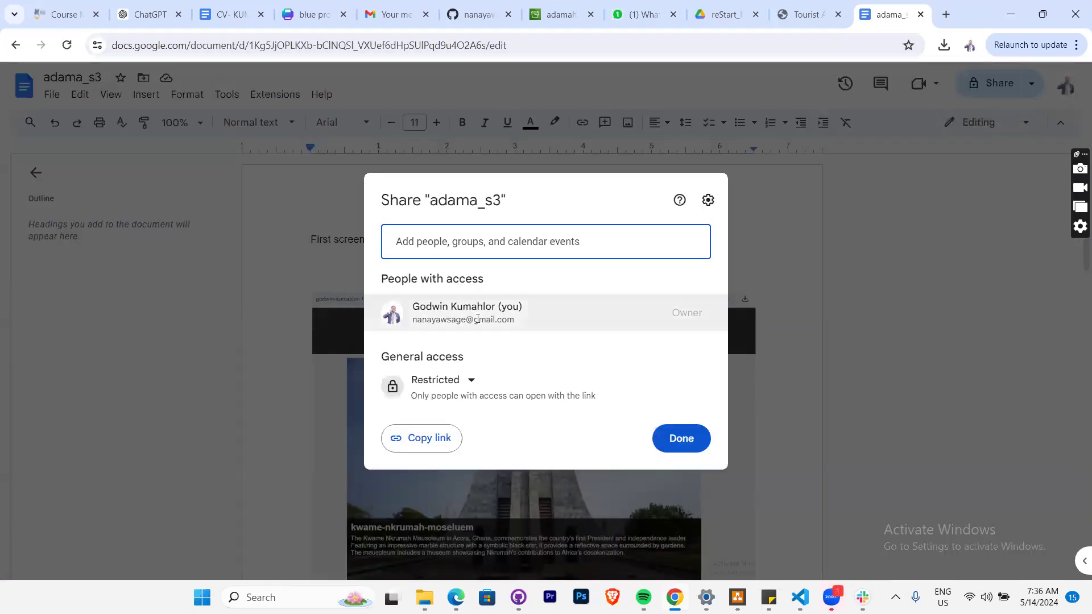
click(469, 385)
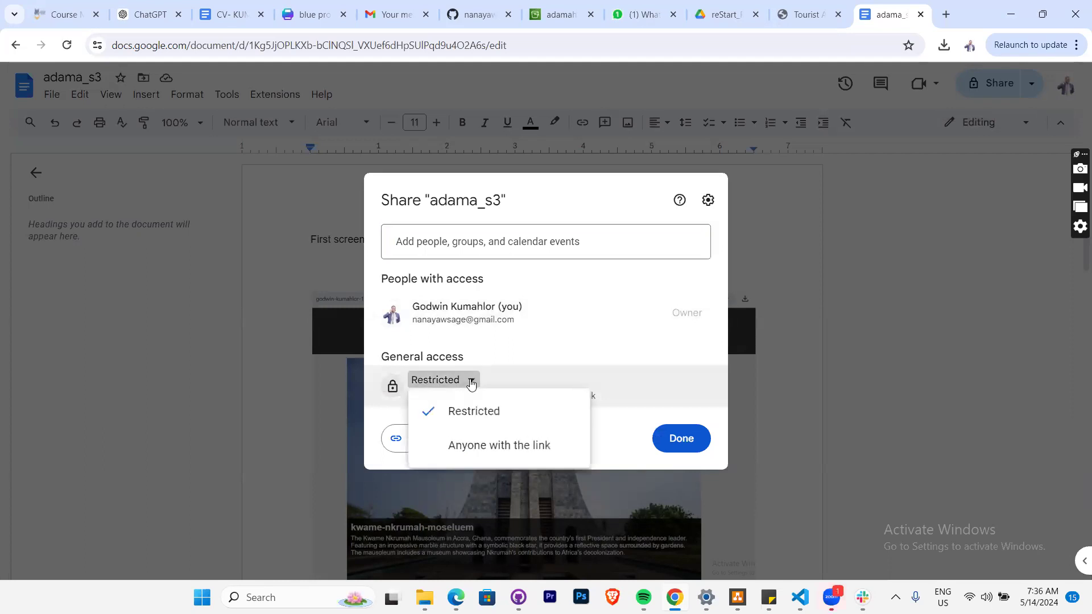
click(475, 454)
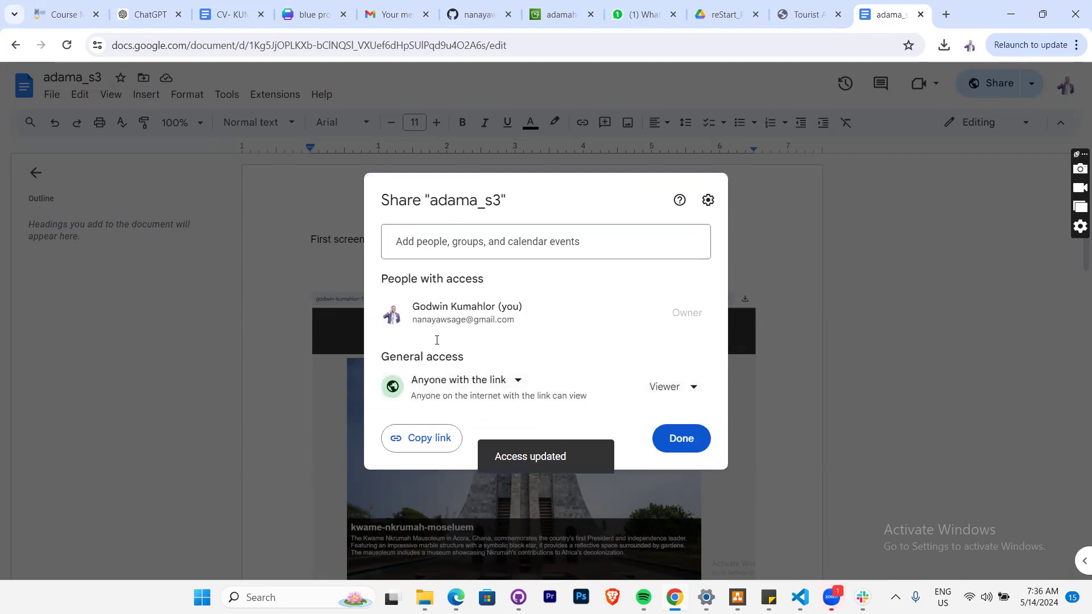
click(699, 387)
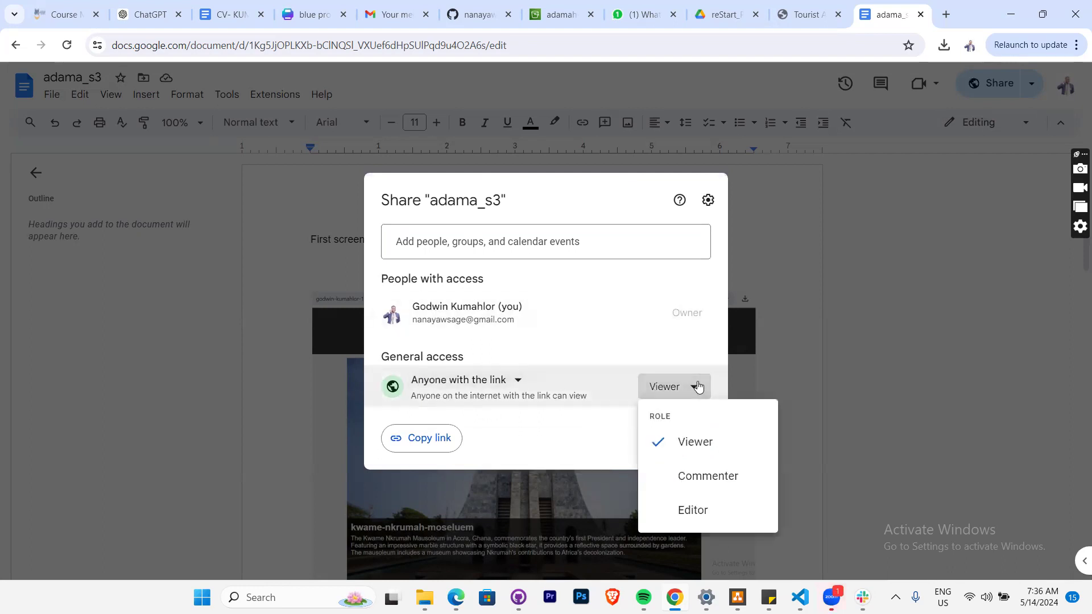
click(526, 431)
click(514, 380)
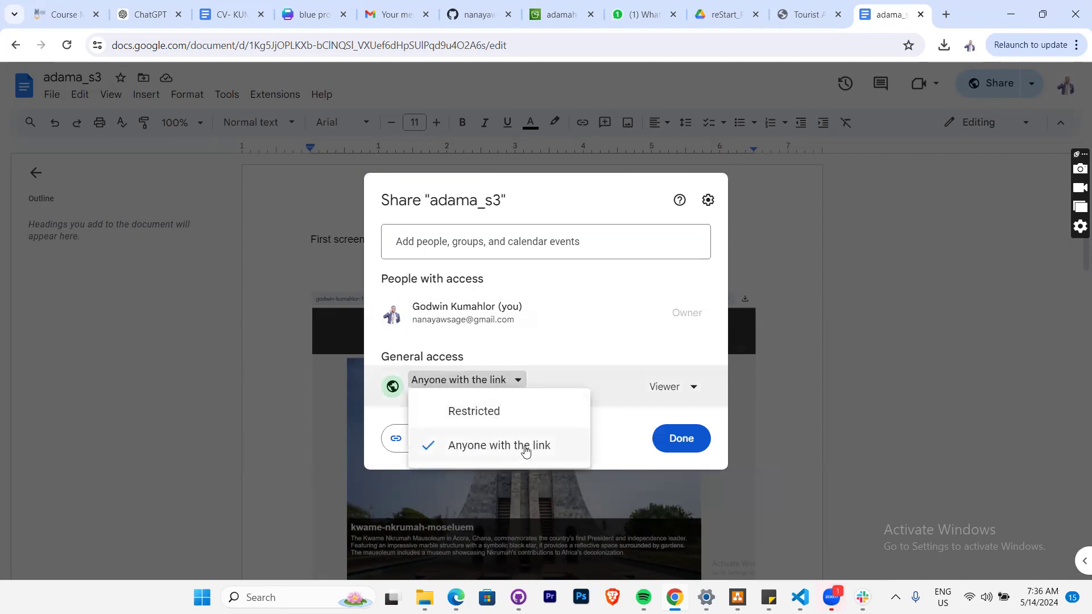
click(621, 446)
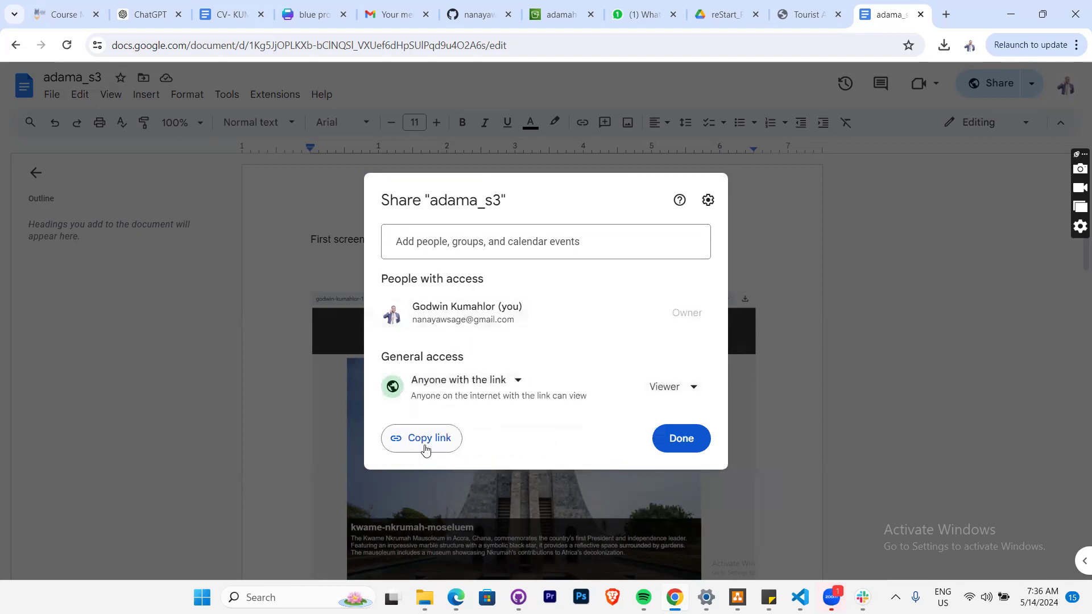
click(426, 449)
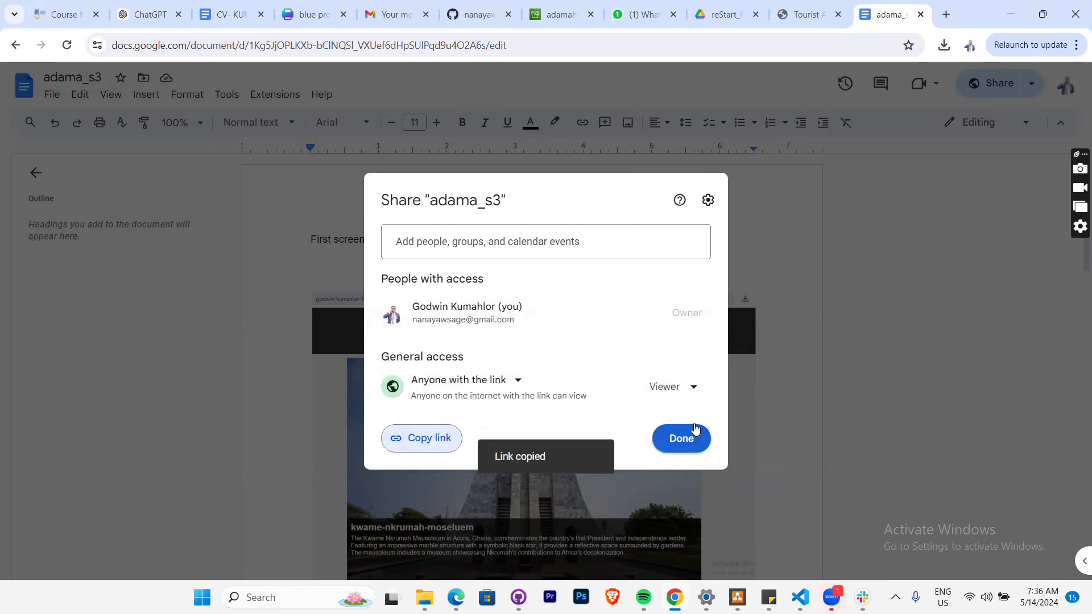
click(908, 203)
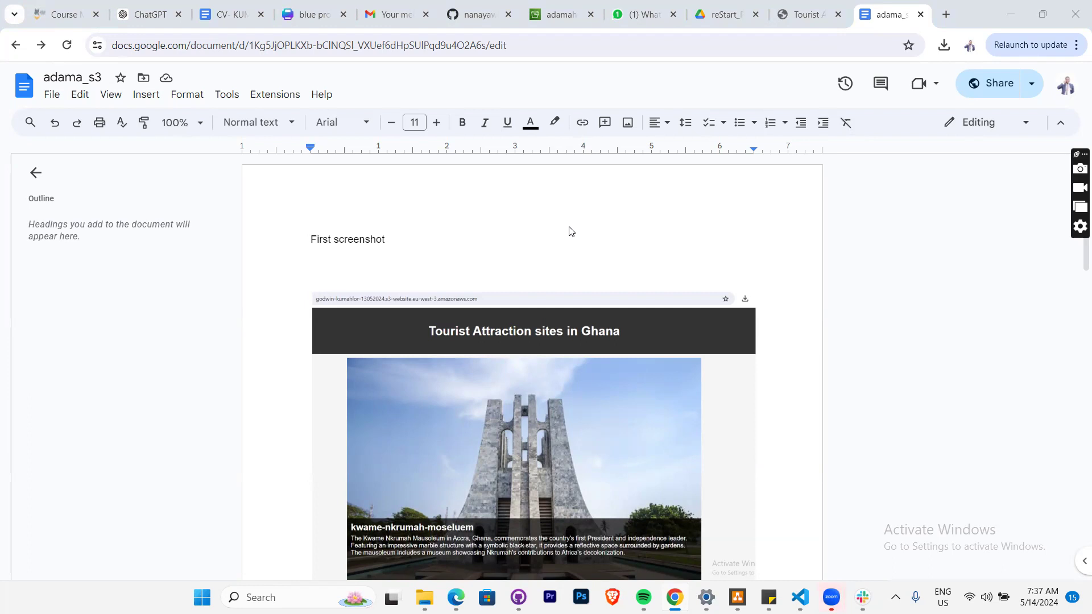
- Return to the adamah-14052024 bucket in the AWS console and examine the list of available AWS regions
click(555, 17)
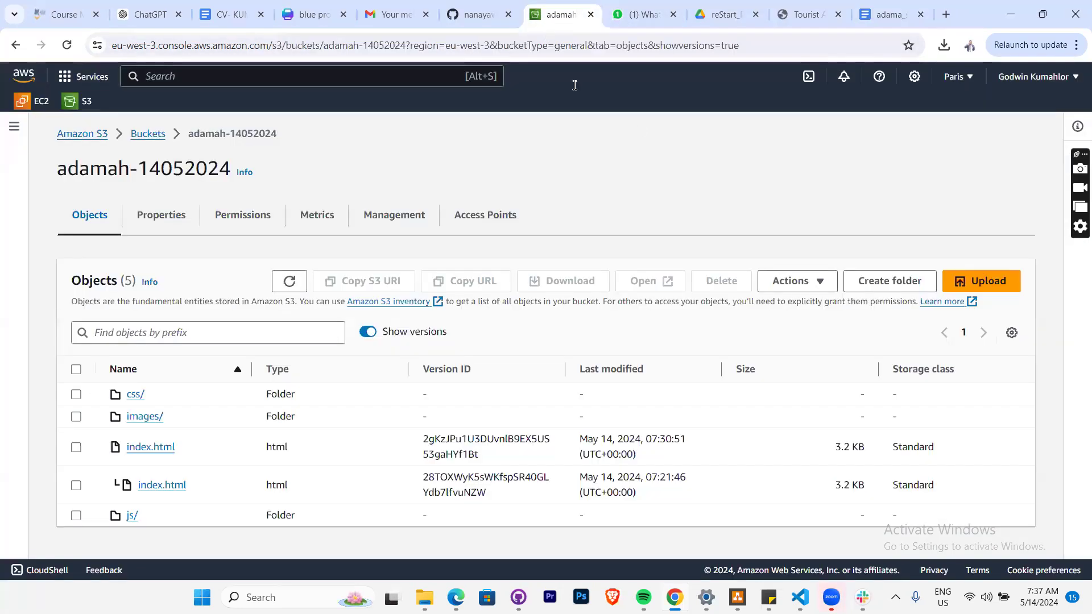
click(972, 79)
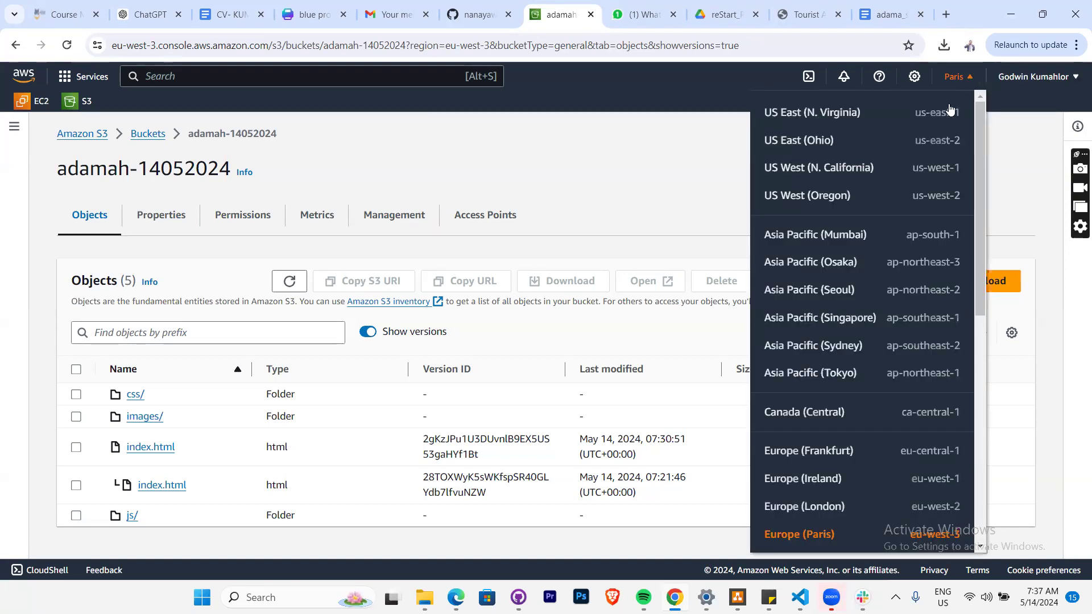
scroll(899, 267, down, 8)
scroll(894, 280, up, 9)
scroll(894, 280, down, 9)
scroll(894, 280, up, 9)
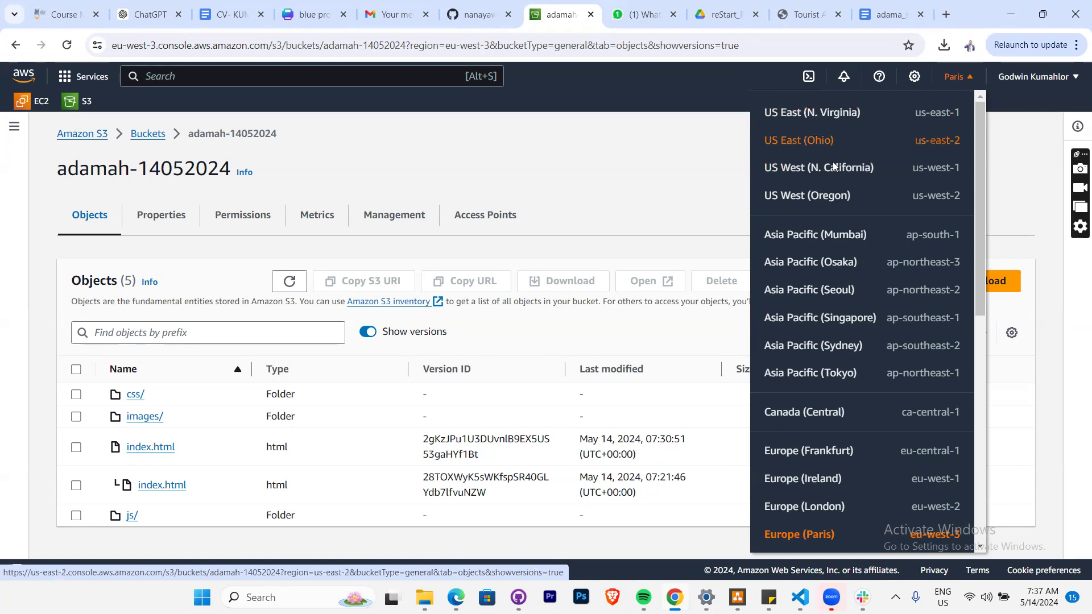
scroll(832, 167, down, 7)
scroll(867, 235, up, 5)
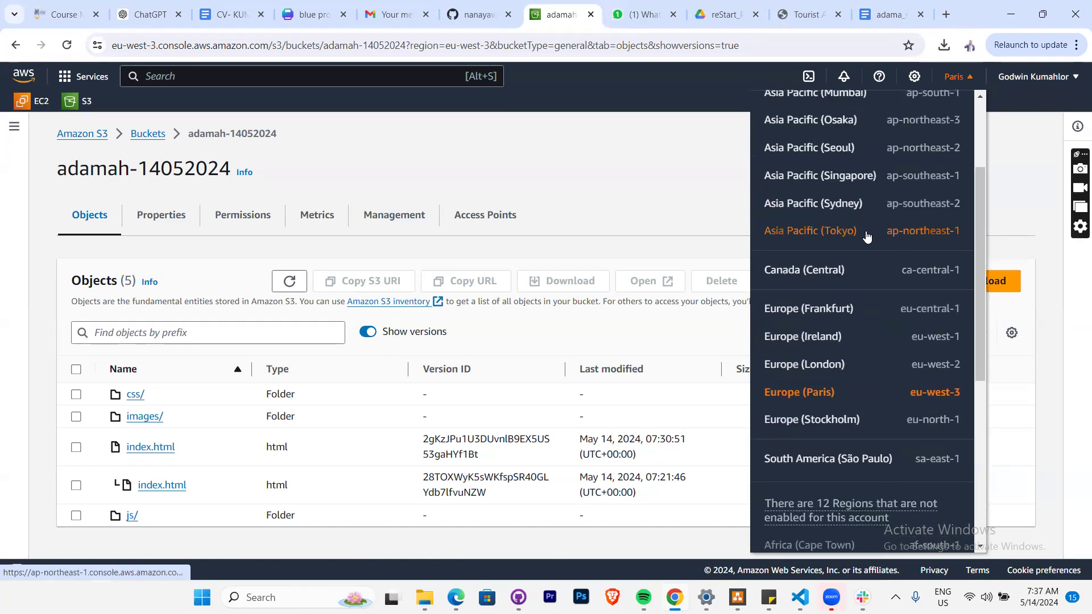
scroll(866, 236, up, 3)
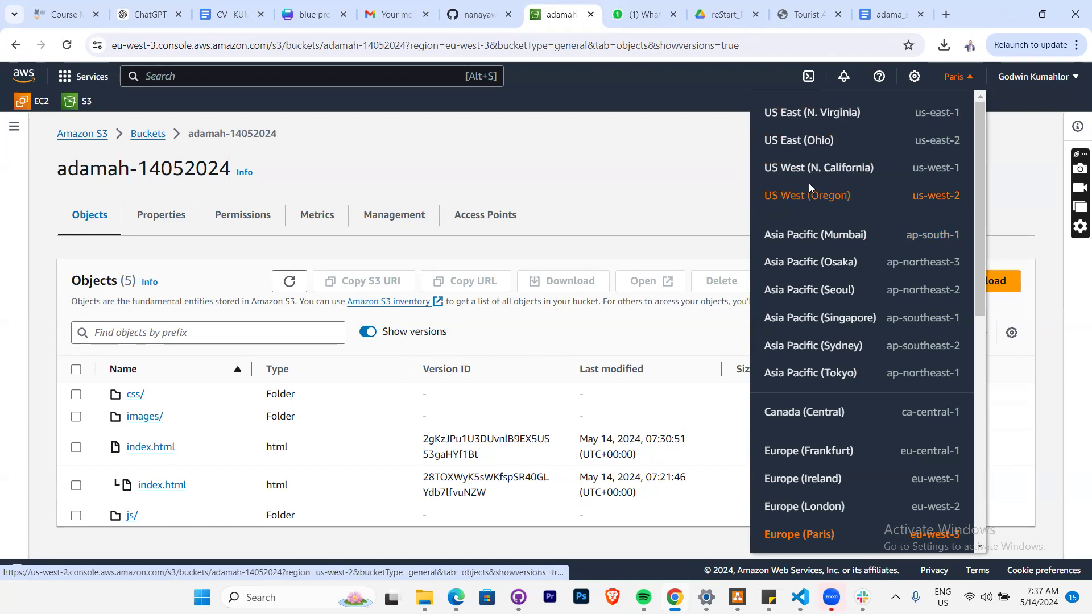
click(965, 80)
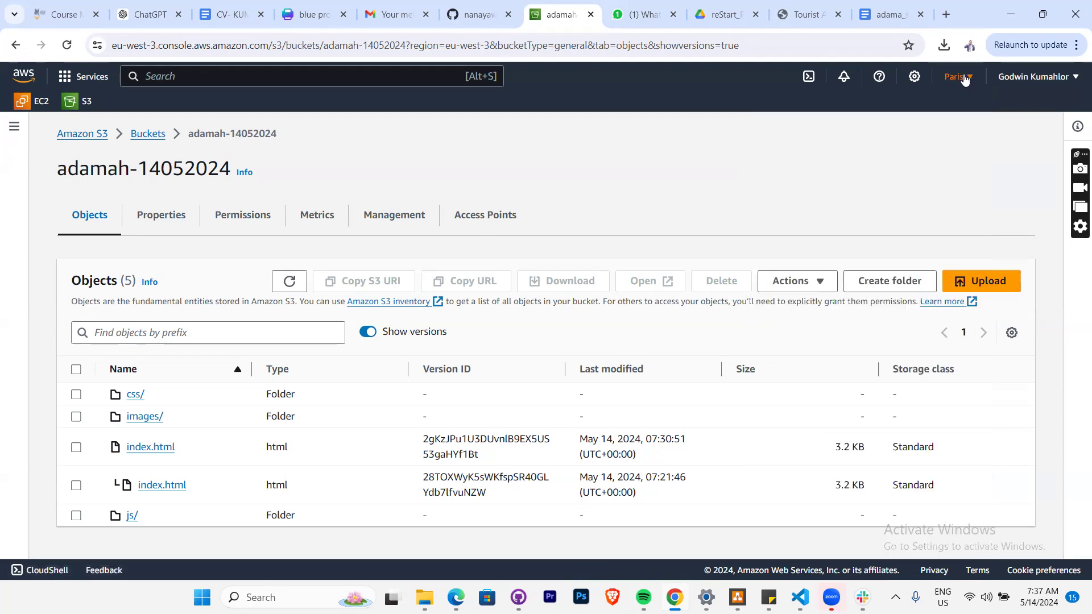
click(958, 77)
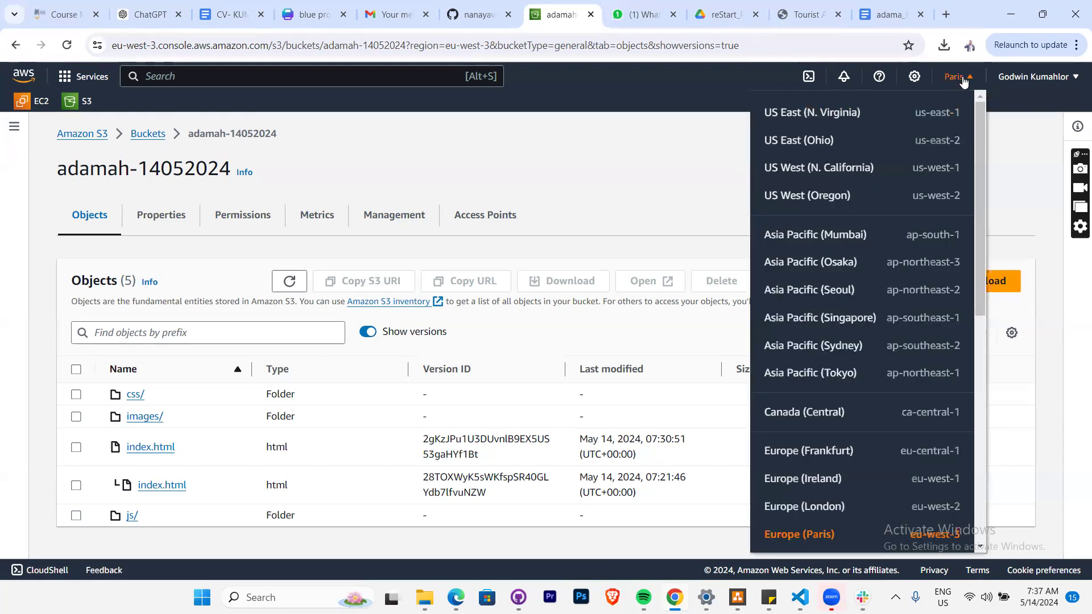
click(960, 80)
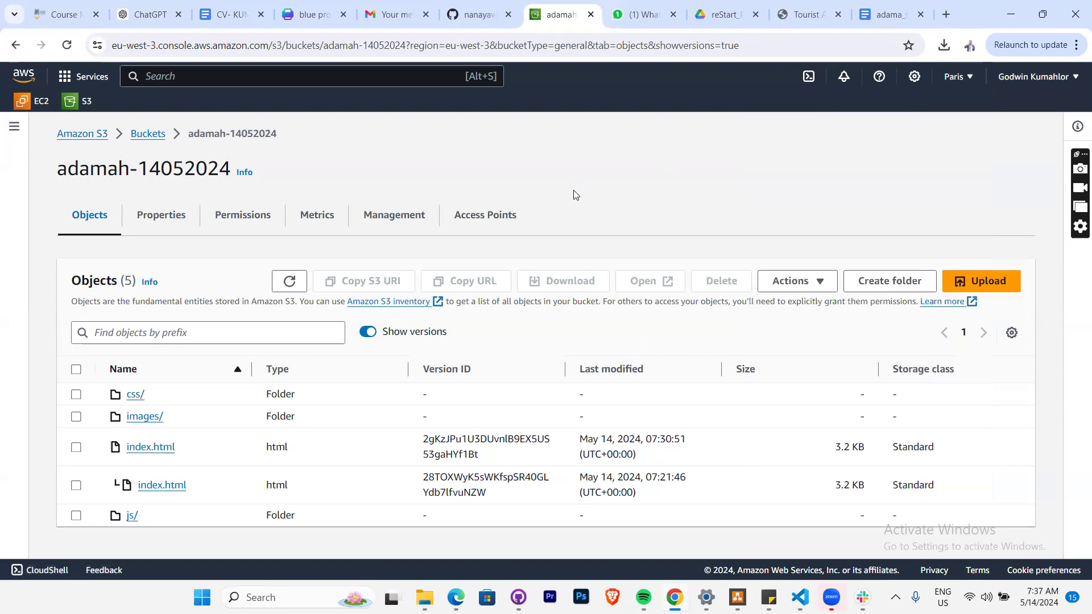
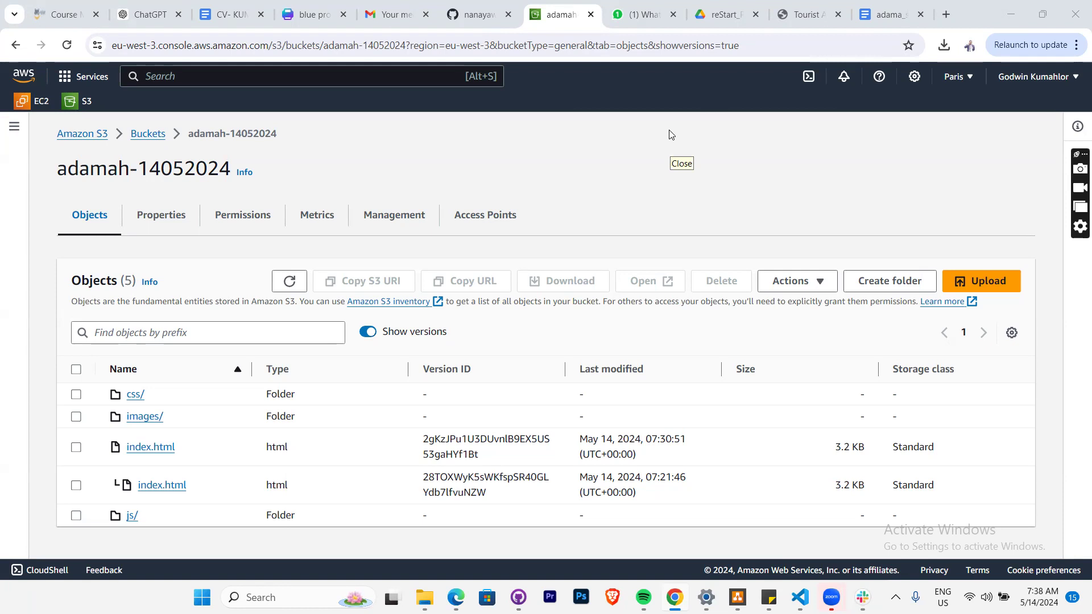
- Switch to the AWS re/Start course page and look through its modules, including the Sandbox Environment section
click(45, 10)
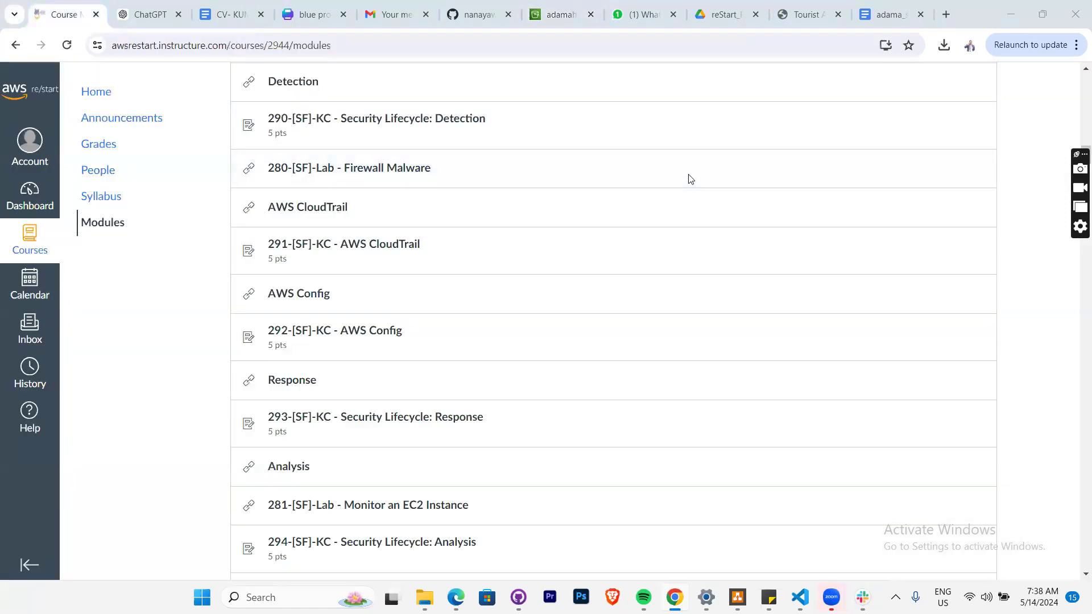
scroll(384, 280, up, 1)
scroll(385, 280, up, 20)
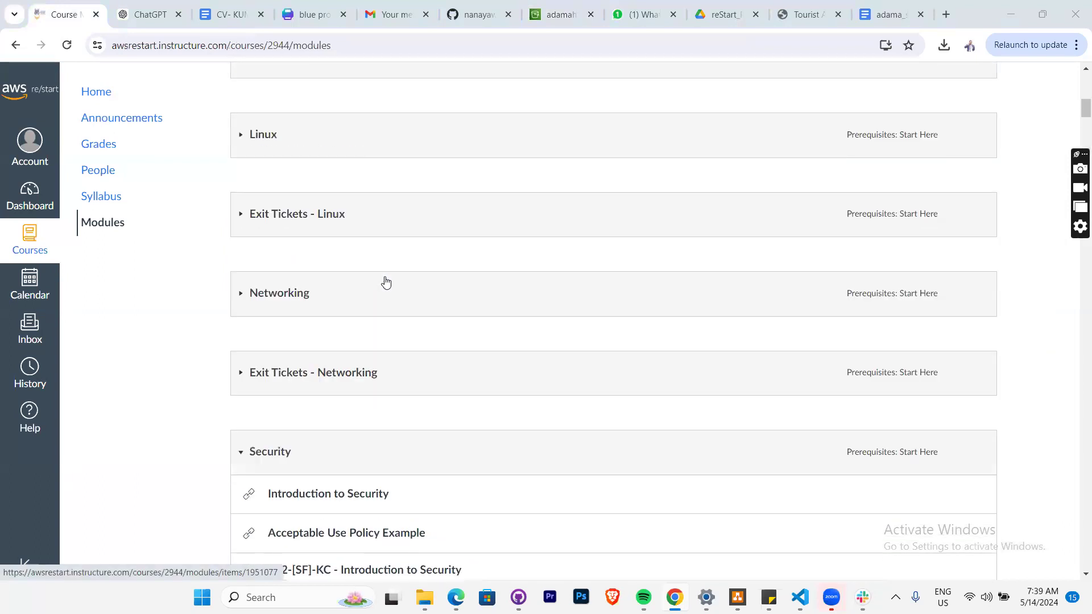
scroll(388, 281, up, 3)
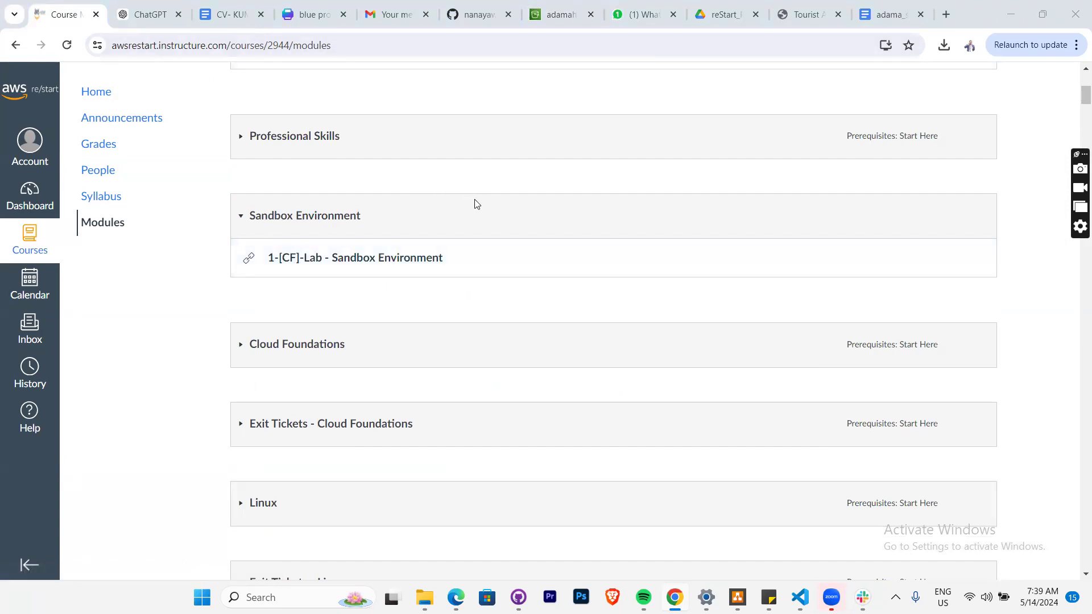
scroll(477, 204, up, 3)
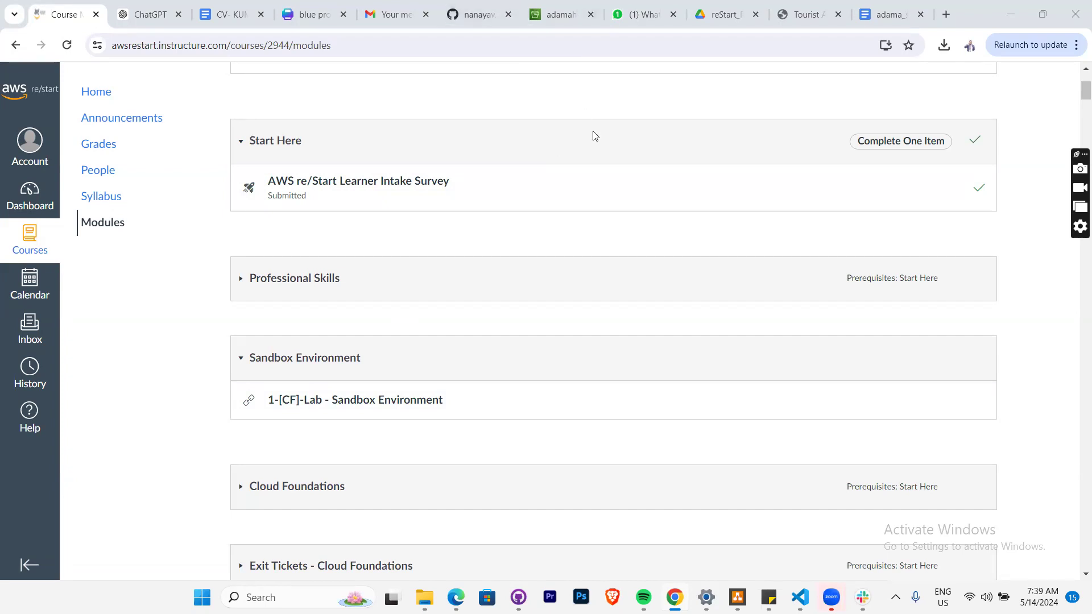
scroll(594, 137, up, 4)
scroll(639, 168, down, 8)
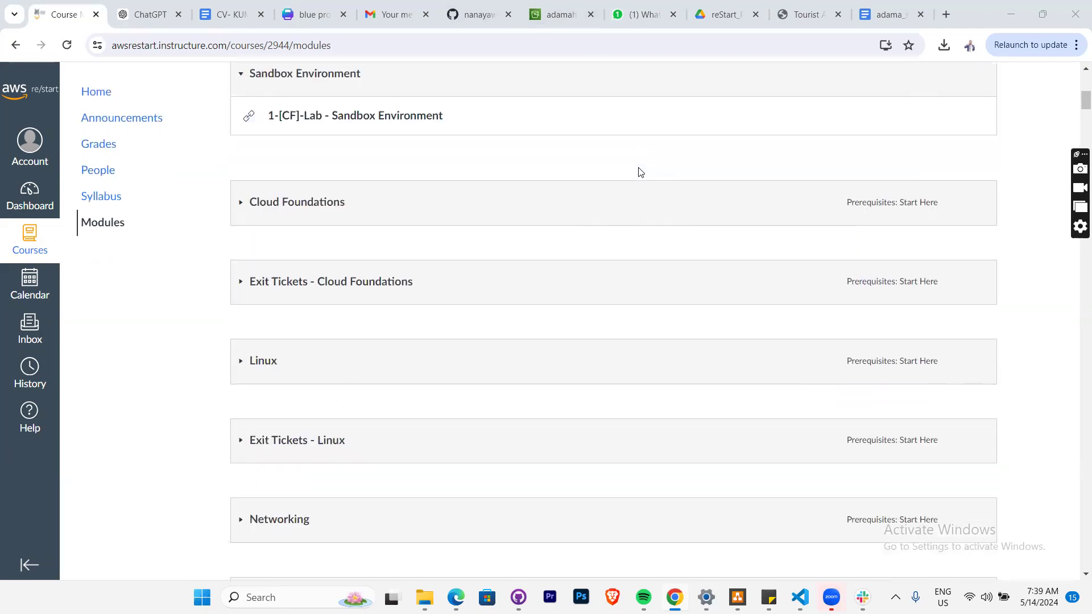
scroll(639, 170, up, 7)
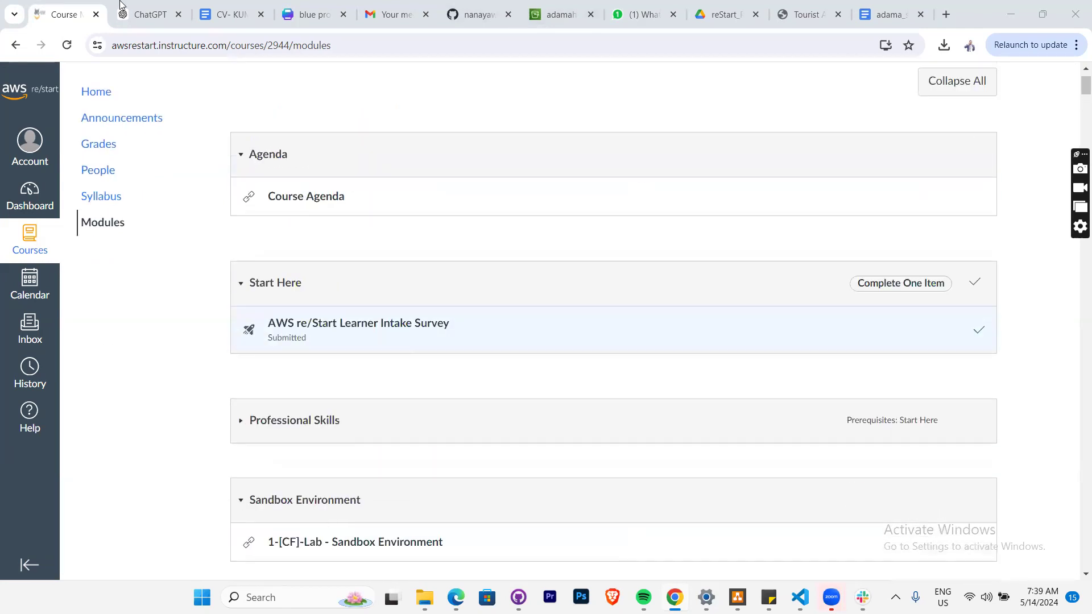
click(144, 22)
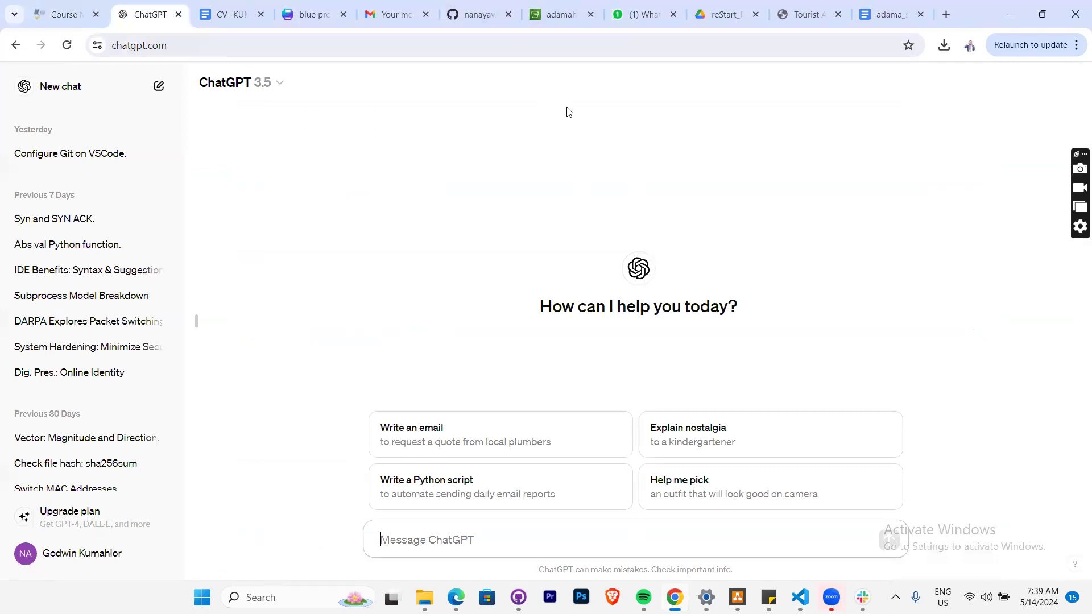
- Go back to the S3 console and start creating a new general purpose bucket in the Europe (Paris) region
click(560, 15)
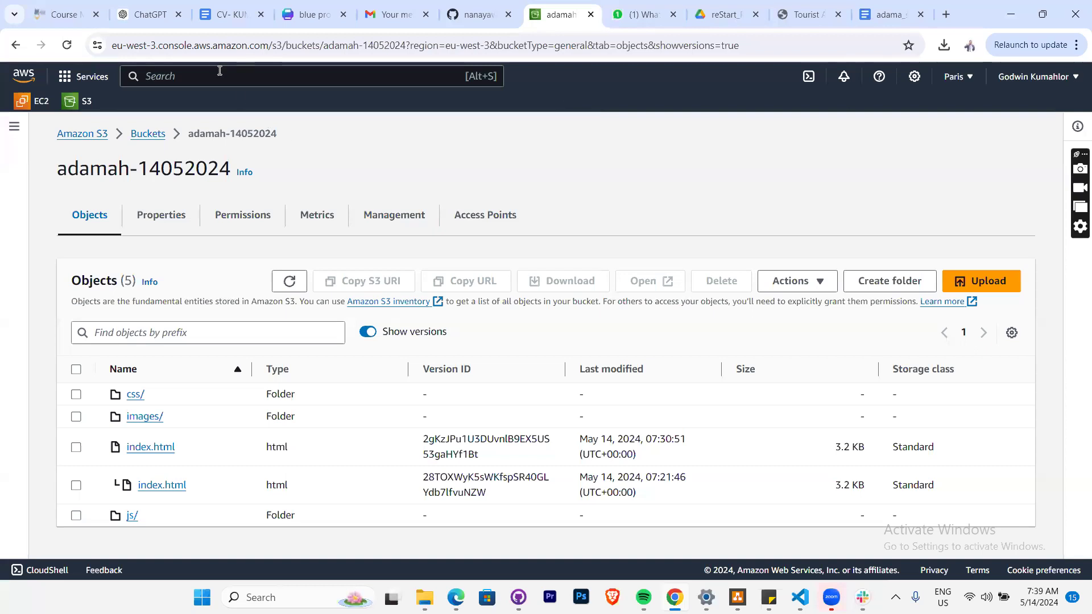
click(85, 101)
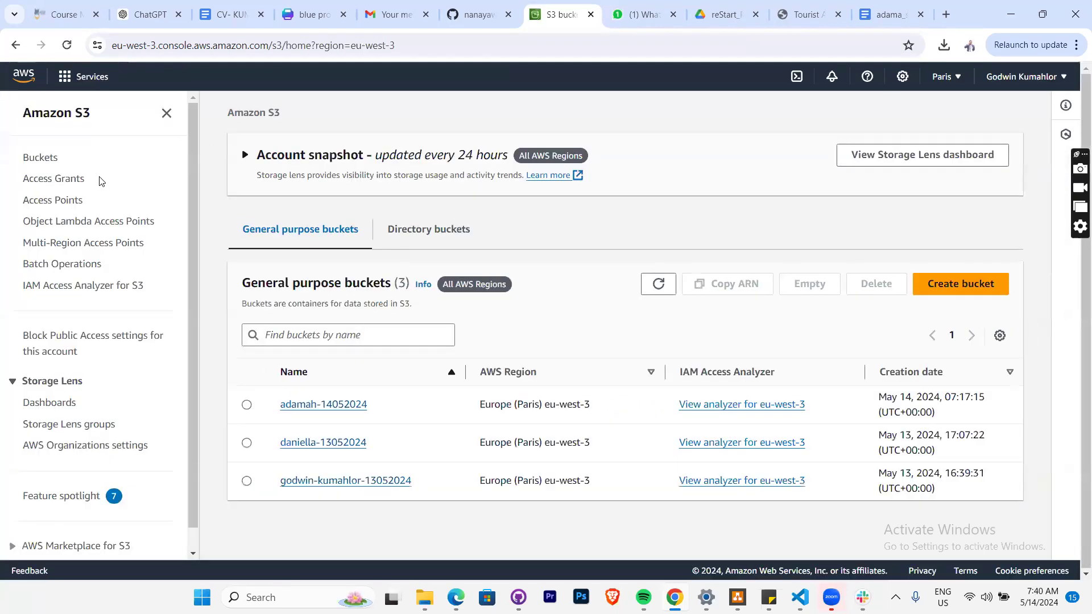
click(961, 307)
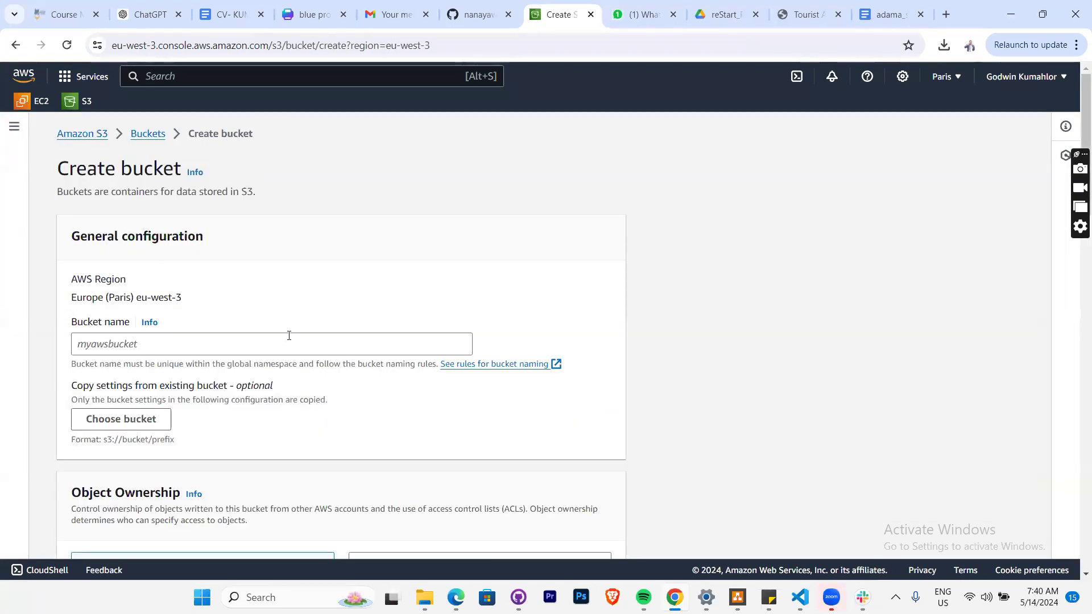
scroll(289, 336, down, 3)
click(124, 205)
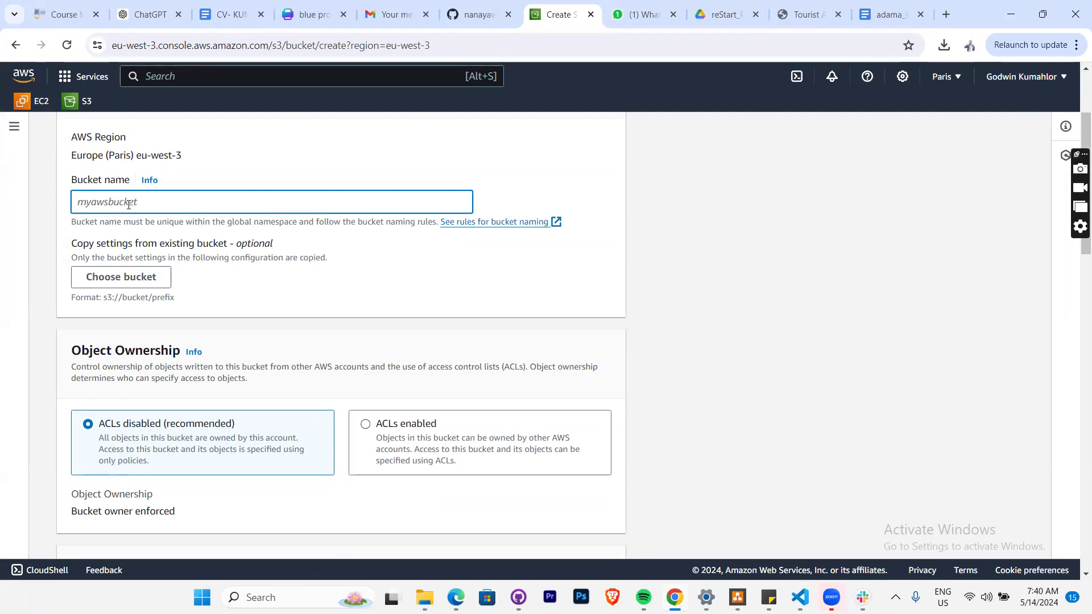
- Enable ACLs under Object Ownership for the new bucket
scroll(139, 219, down, 3)
scroll(145, 228, down, 1)
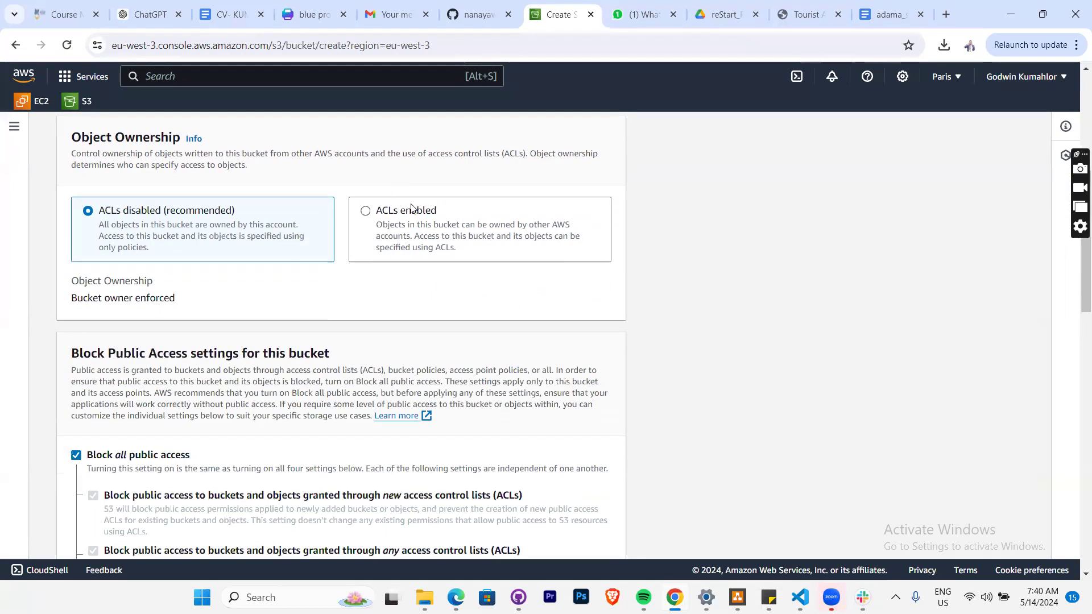
click(366, 211)
scroll(220, 256, down, 2)
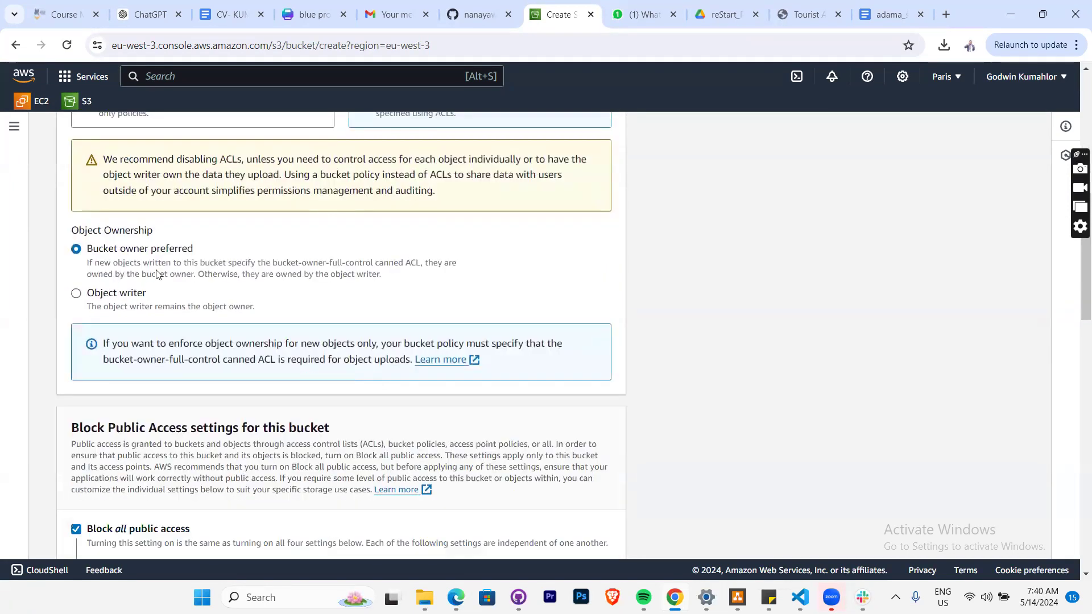
- Turn off Block all public access for the new bucket and acknowledge that its objects might become public
scroll(326, 276, down, 4)
click(77, 309)
scroll(136, 302, down, 3)
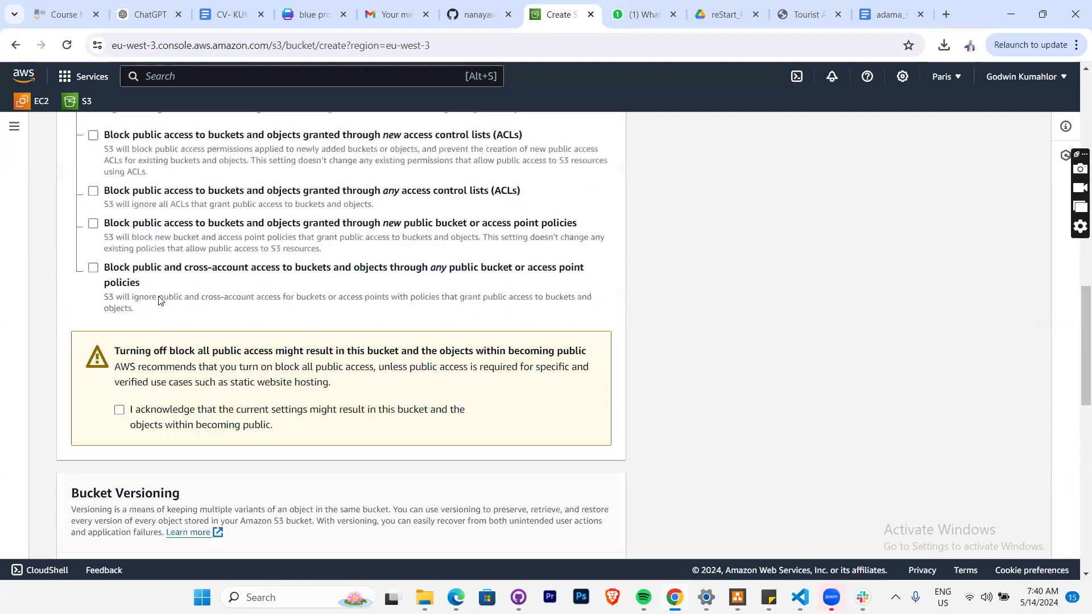
click(119, 410)
scroll(146, 188, up, 1)
- Enable Bucket Versioning for the new bucket
scroll(151, 191, down, 5)
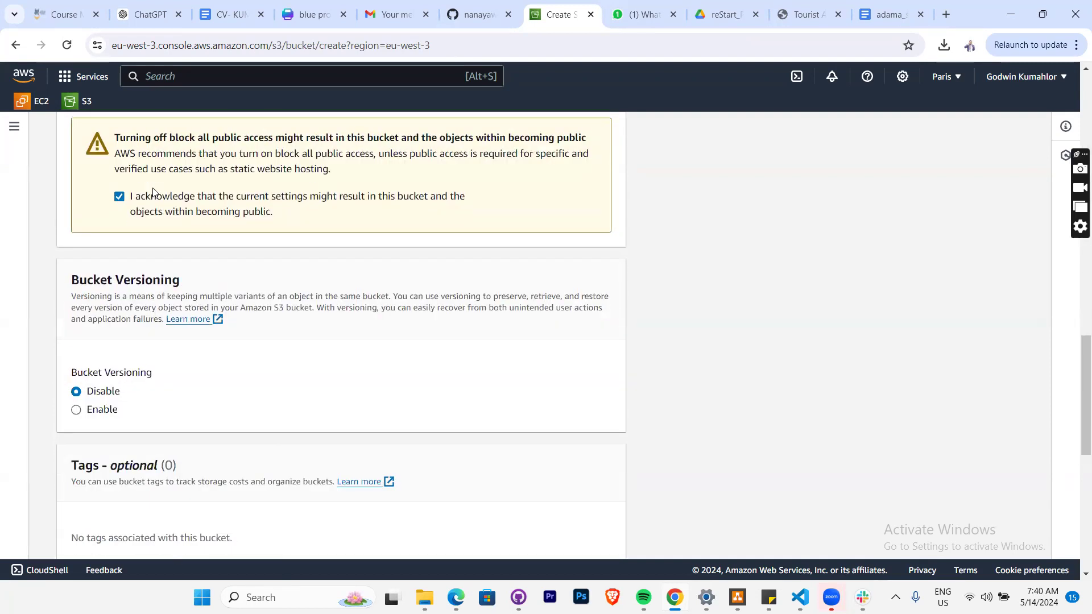
click(103, 413)
scroll(220, 384, down, 2)
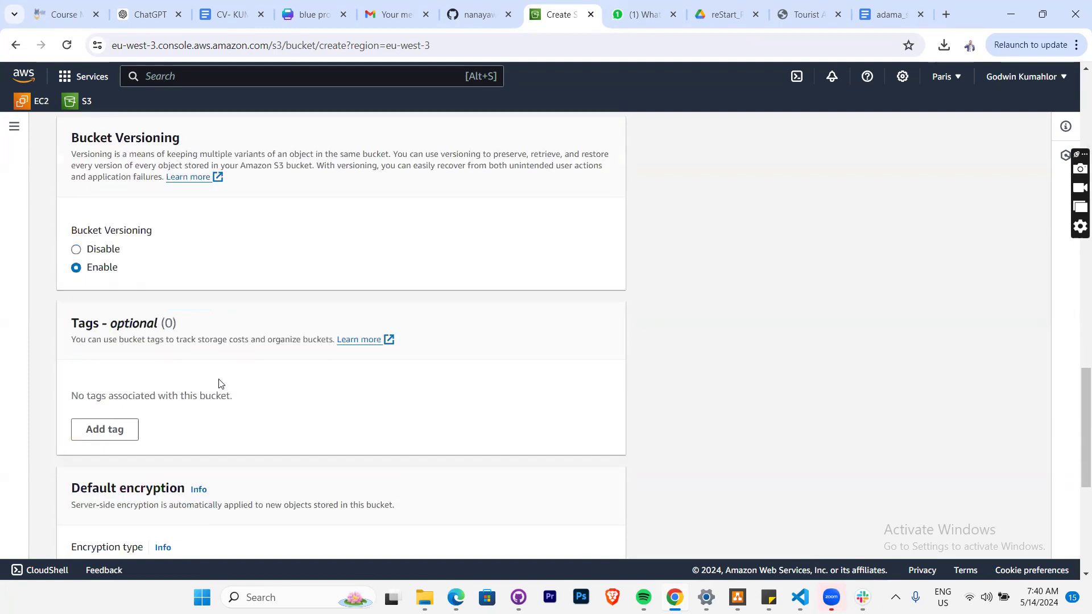
scroll(220, 384, down, 5)
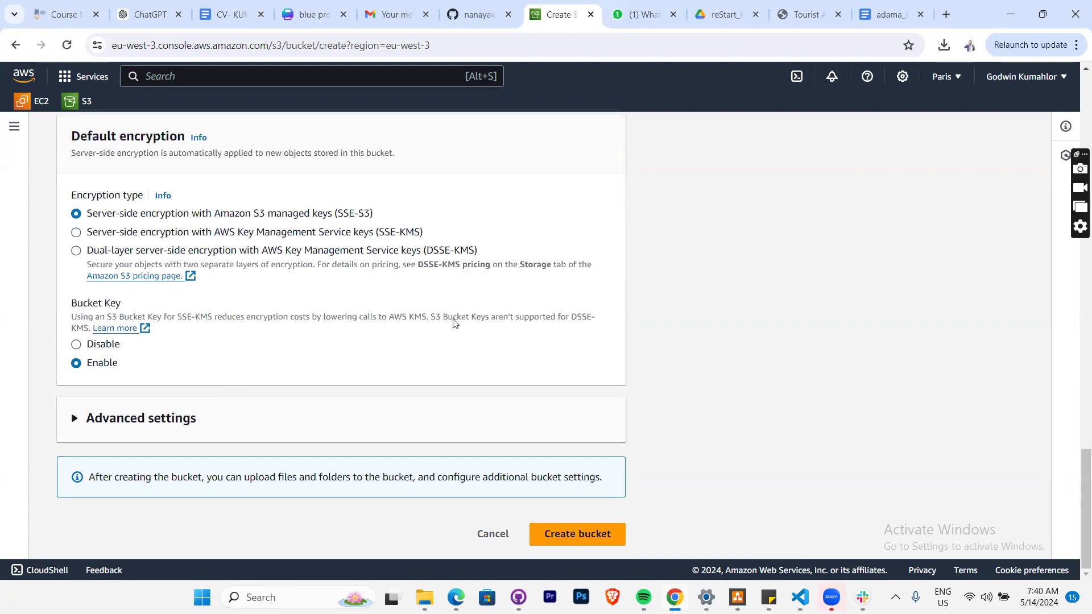
- Name the bucket sdsfsfsfsfsfsfs and create it with the default encryption settings
scroll(219, 271, up, 12)
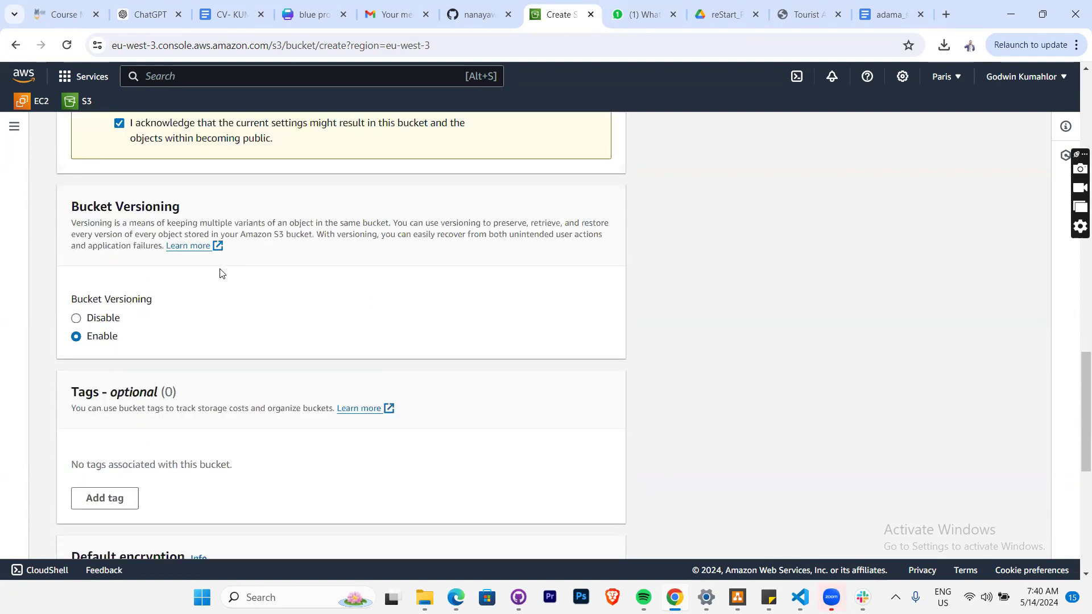
scroll(227, 283, up, 9)
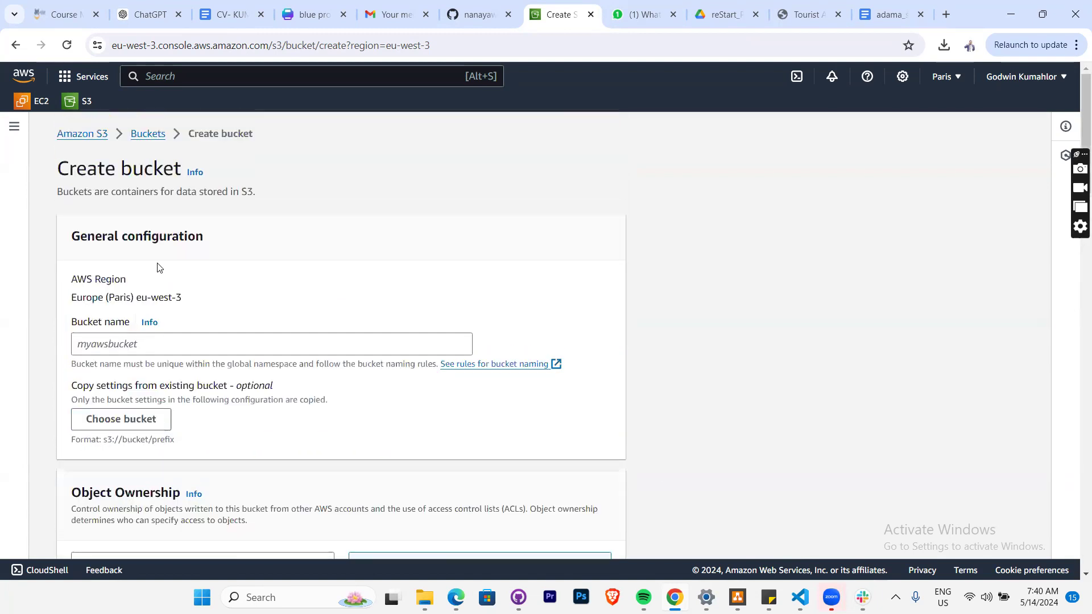
click(141, 350)
text(sdsfsfsfsfsfsfs)
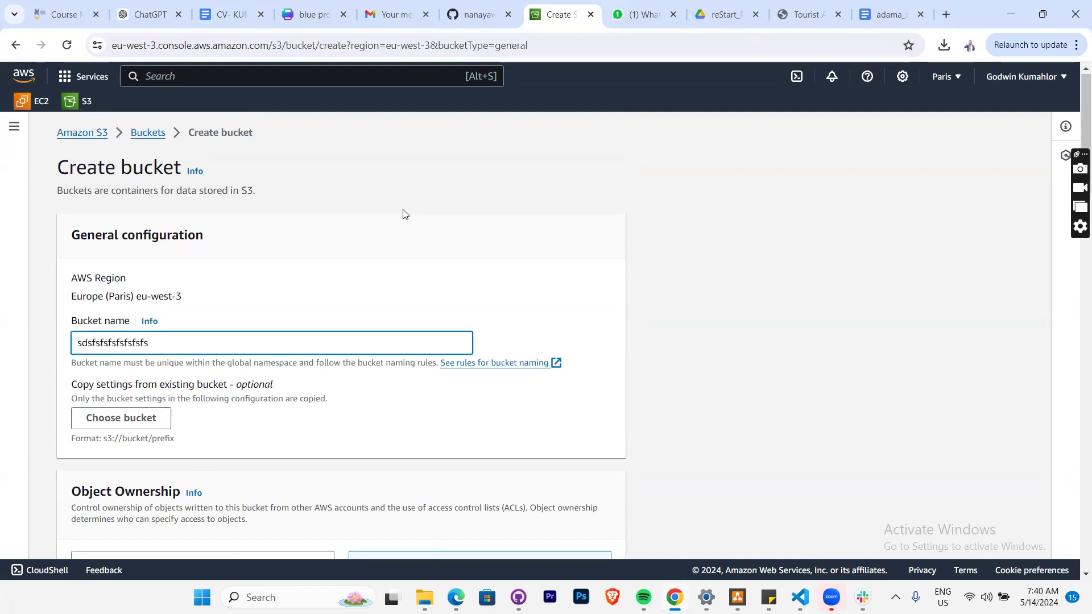
scroll(405, 216, down, 12)
scroll(405, 227, down, 15)
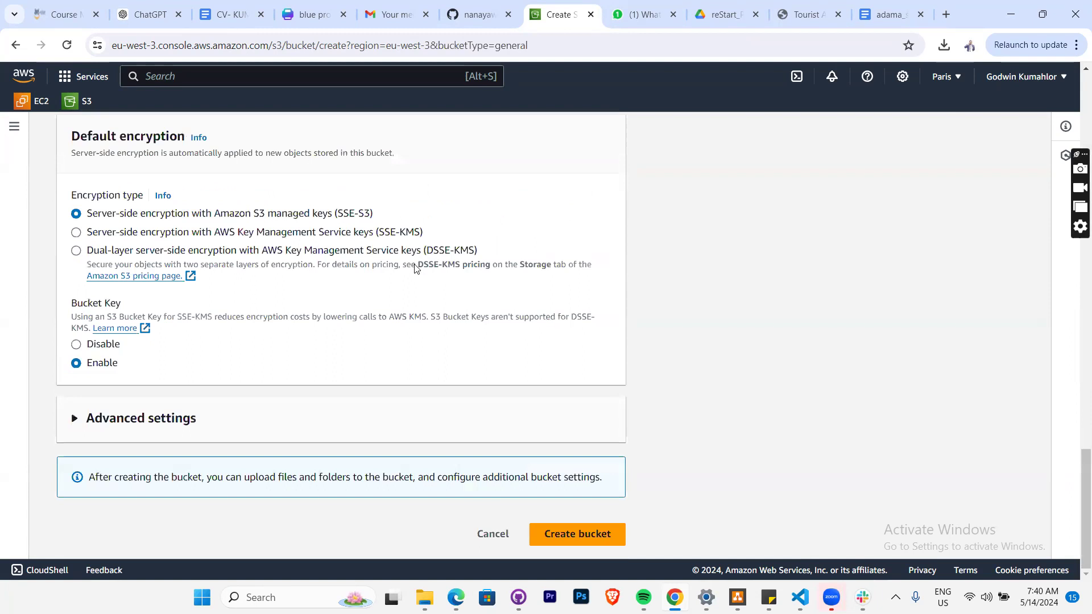
click(560, 529)
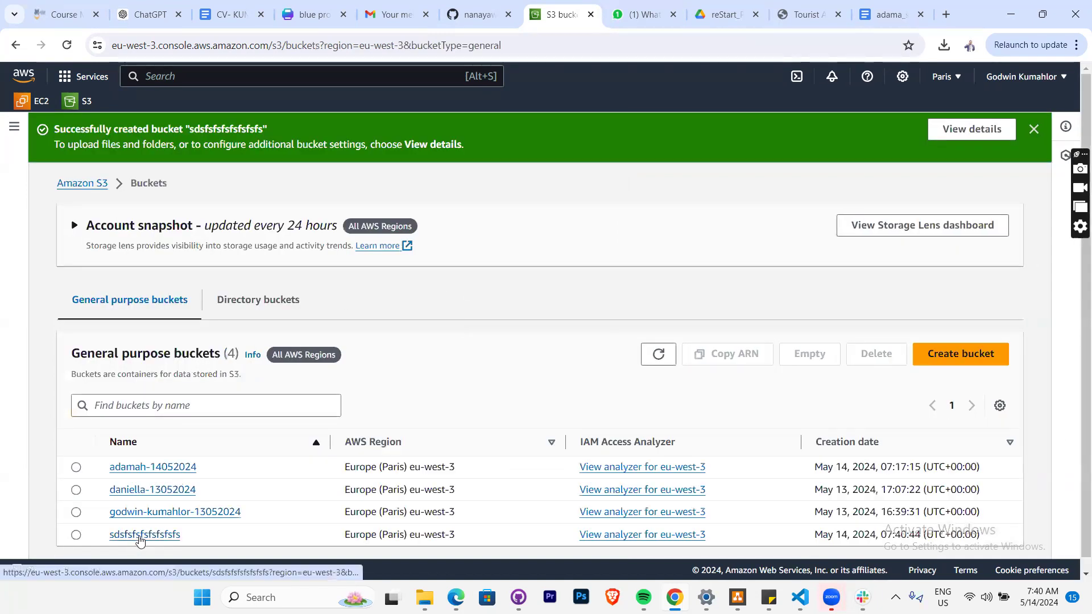
- Upload the css, images and js folders and the index file from the local tourist-attraction-website folder to the sdsfsfsfsfsfsfs bucket
click(140, 537)
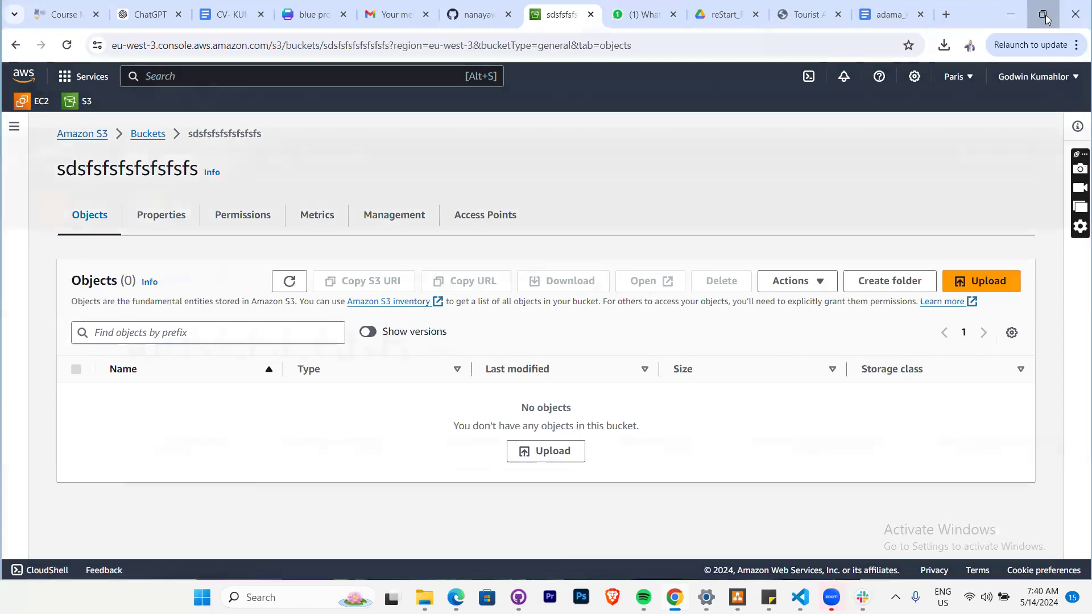
click(1045, 19)
drag(237, 292, 158, 132)
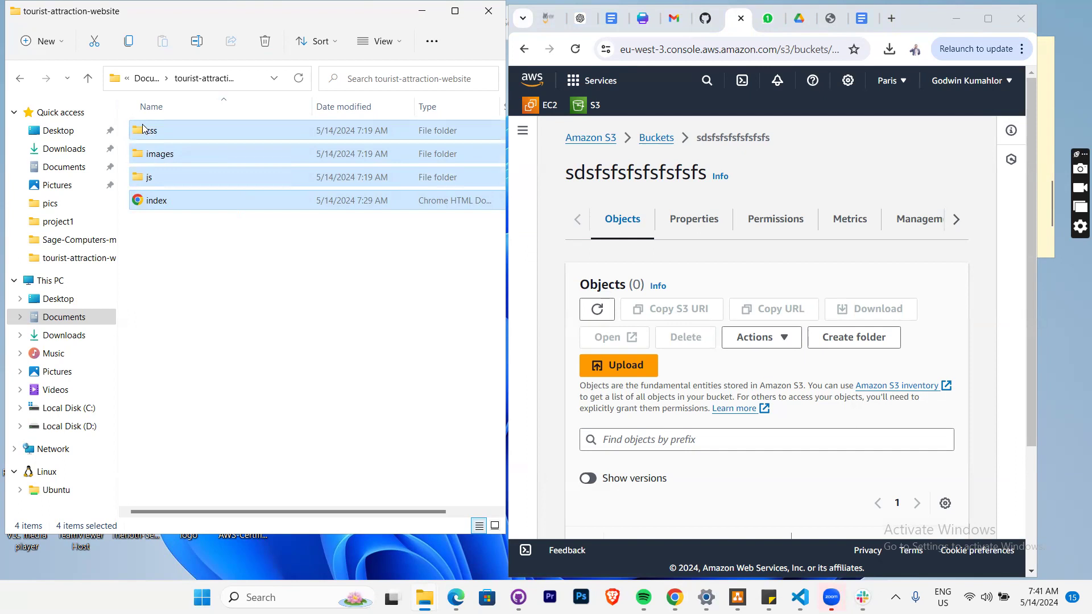
drag(141, 131, 725, 404)
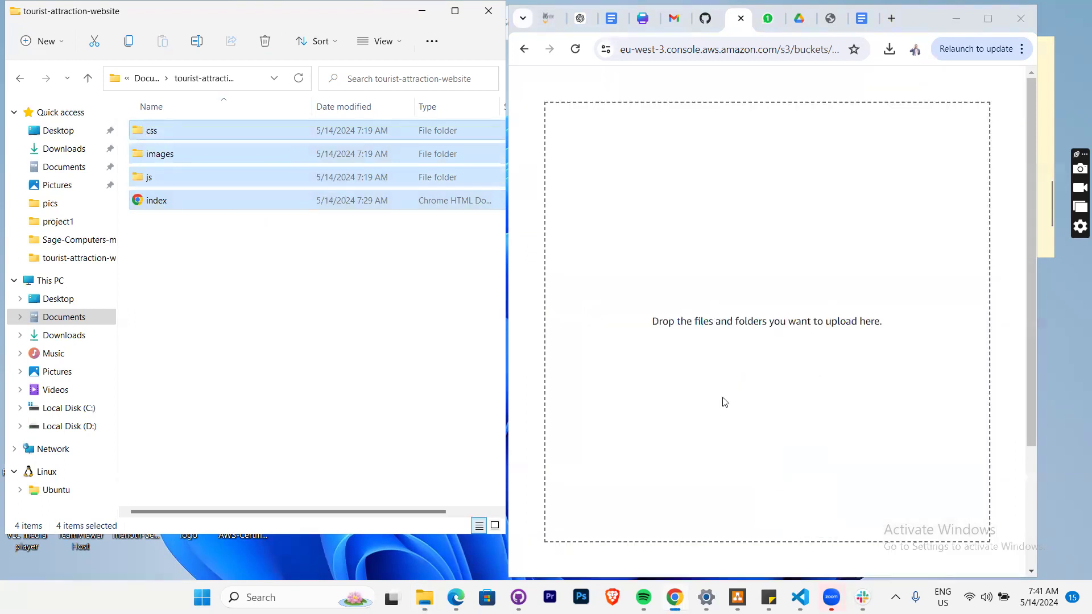
click(989, 20)
scroll(588, 498, down, 3)
click(611, 540)
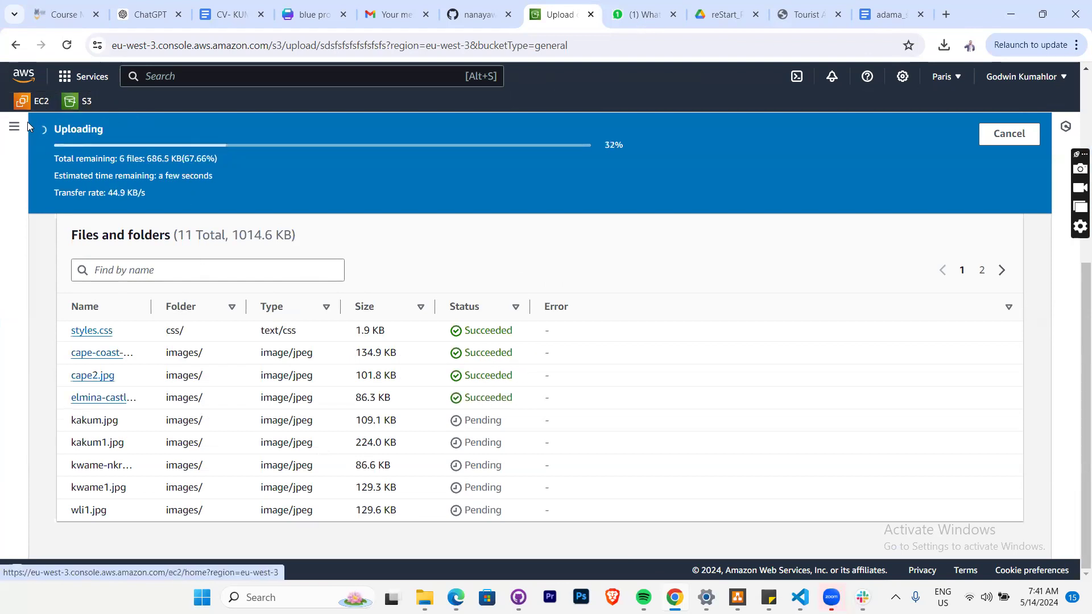
- Return to the S3 bucket list and open the sdsfsfsfsfsfsfs bucket
click(13, 129)
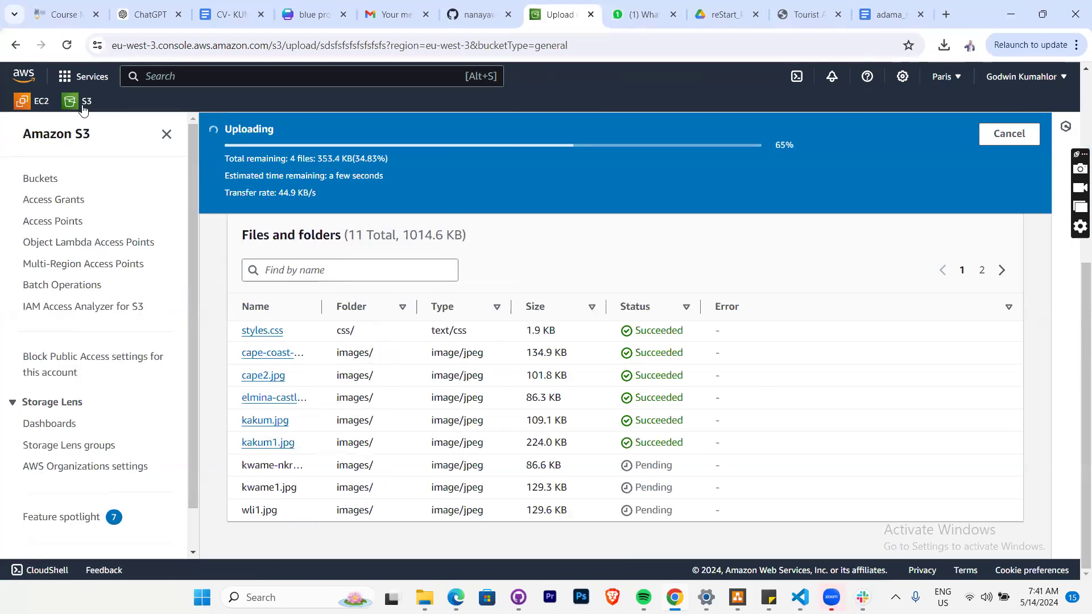
scroll(64, 214, down, 1)
scroll(64, 213, up, 1)
click(41, 178)
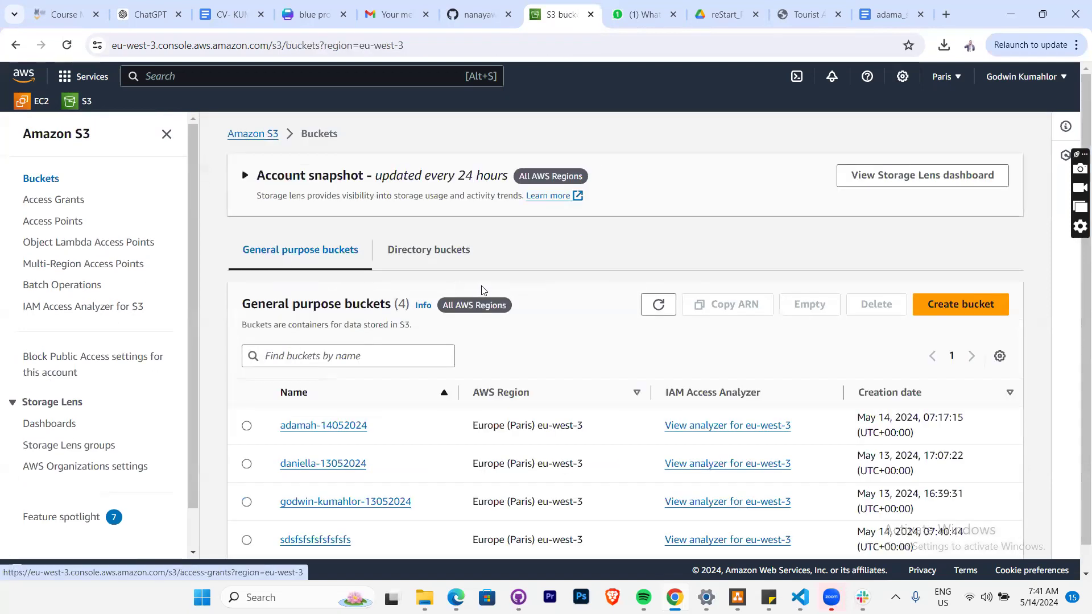
scroll(444, 329, down, 1)
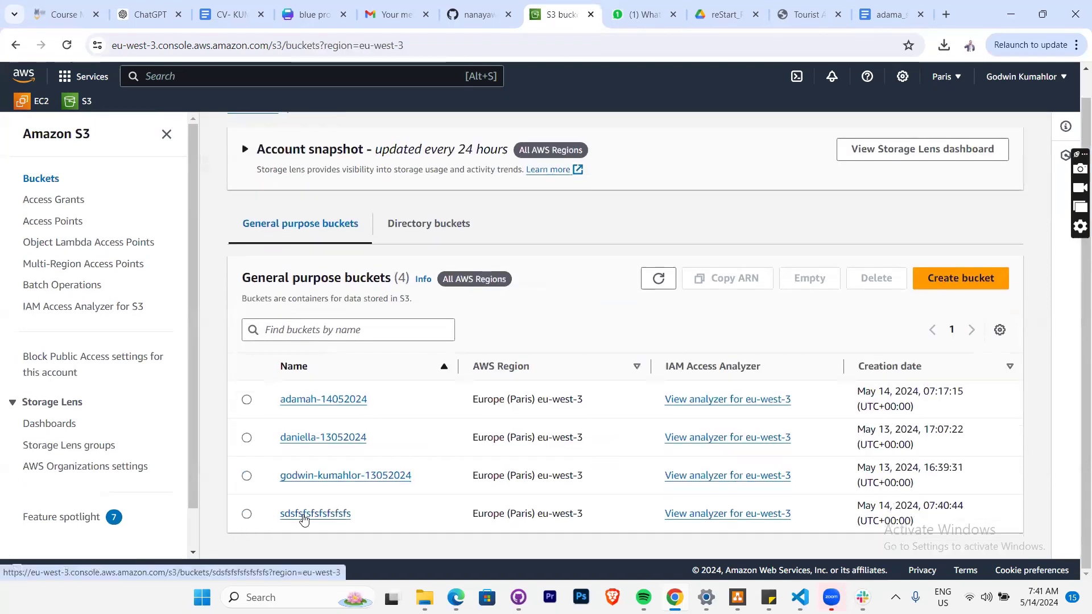
click(335, 513)
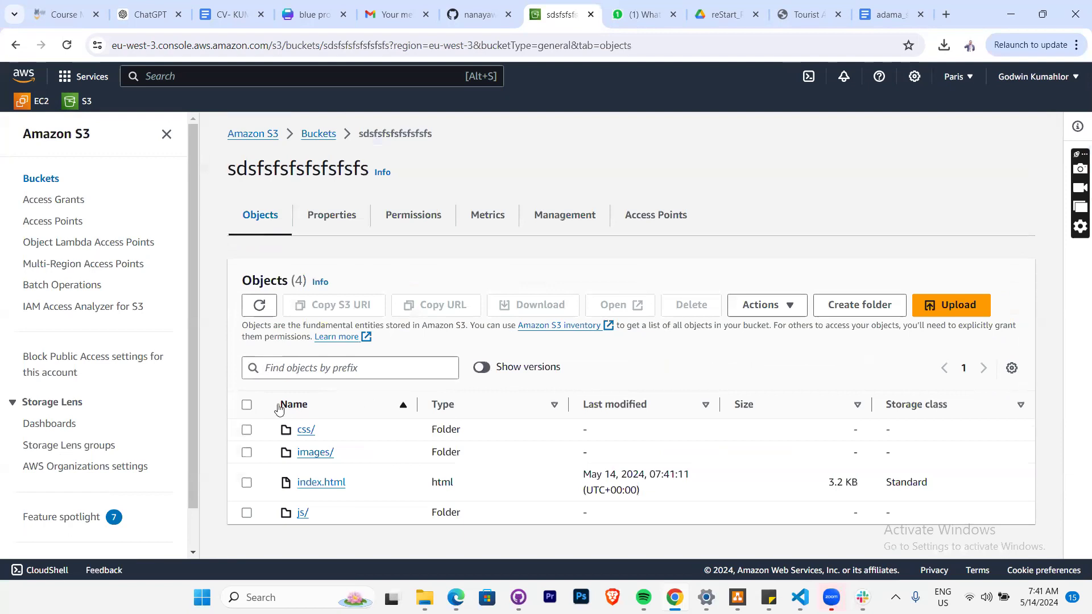
- Select all the uploaded objects in the bucket
click(247, 405)
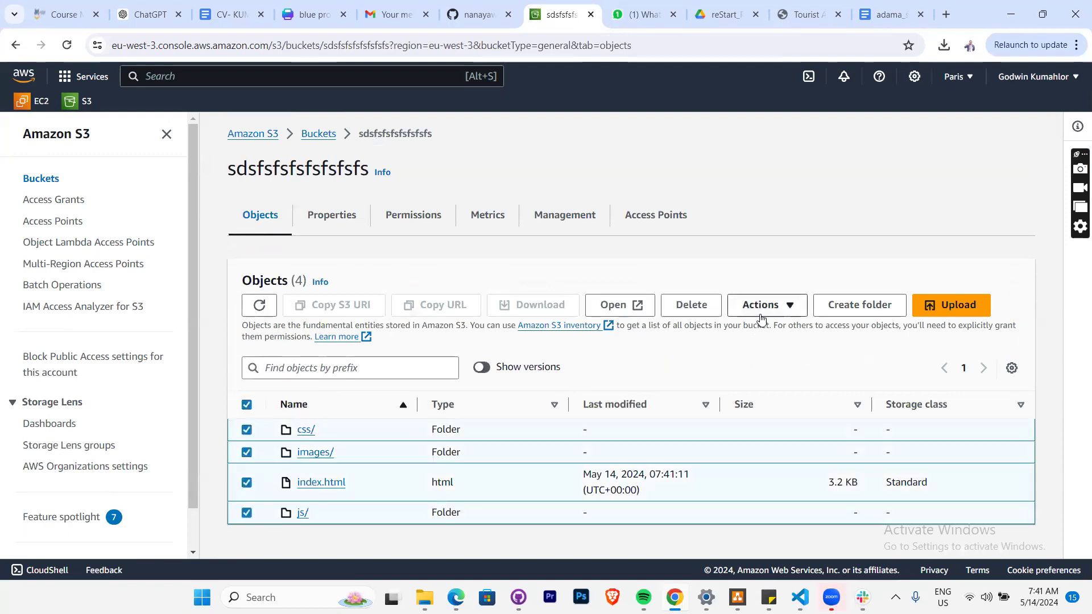